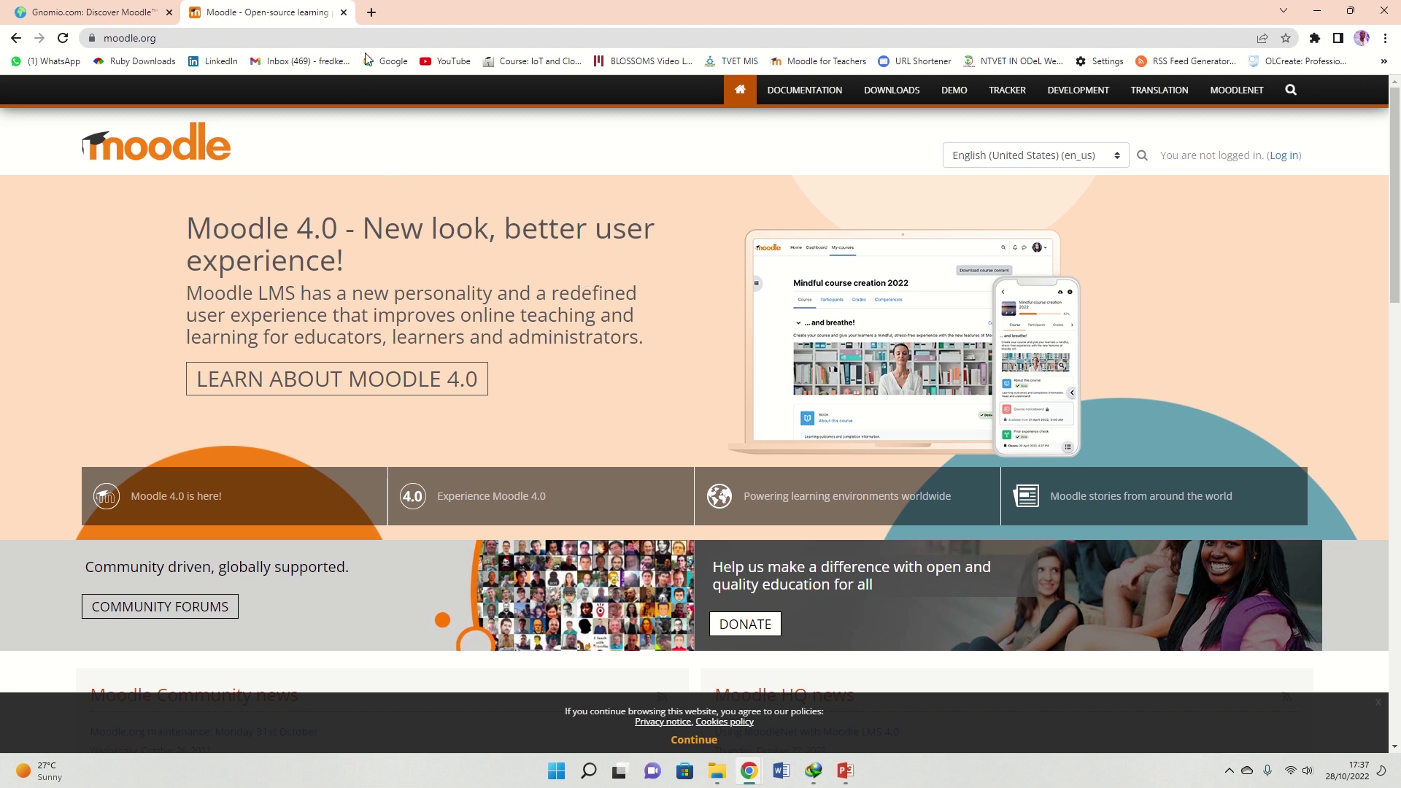
left_click(372, 13)
type("www.g")
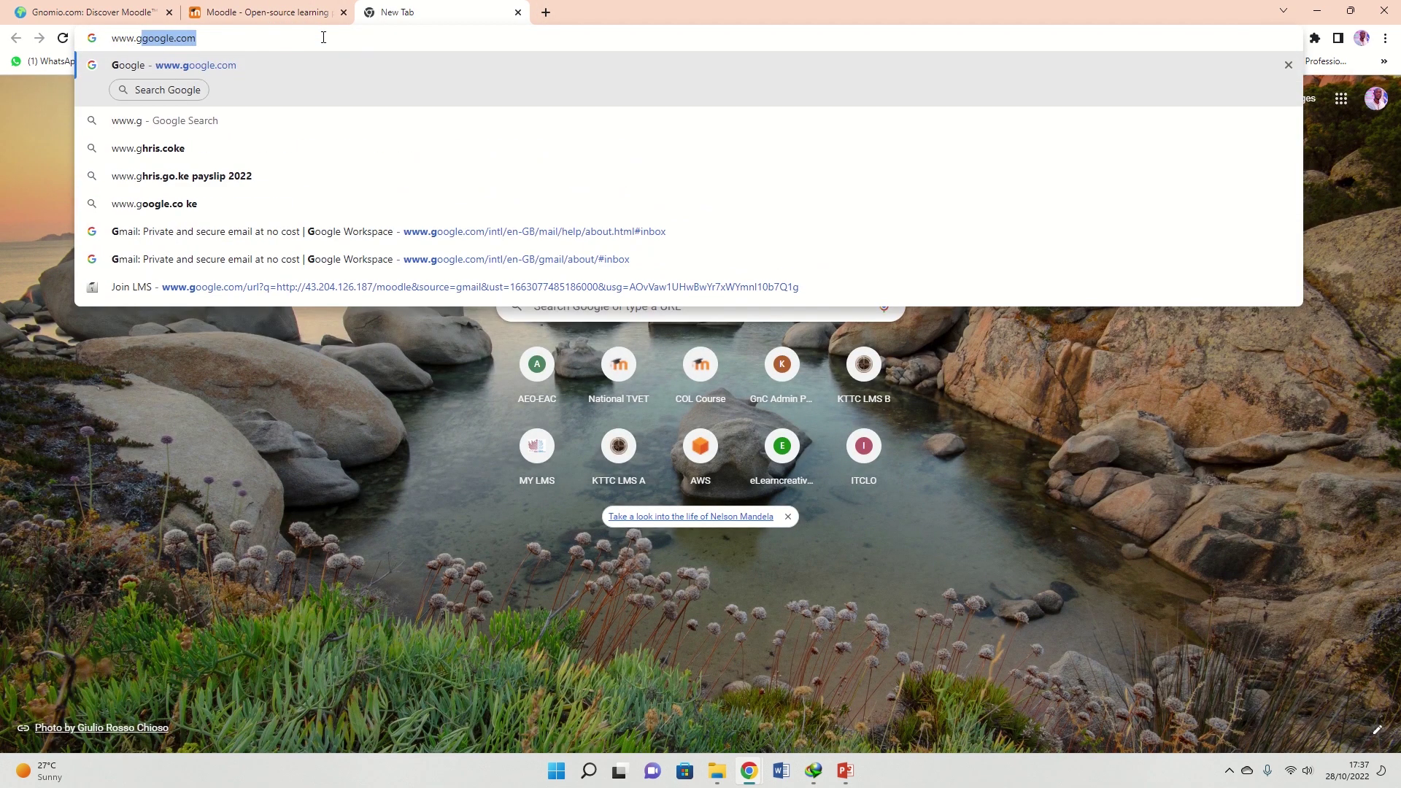
type("nomio")
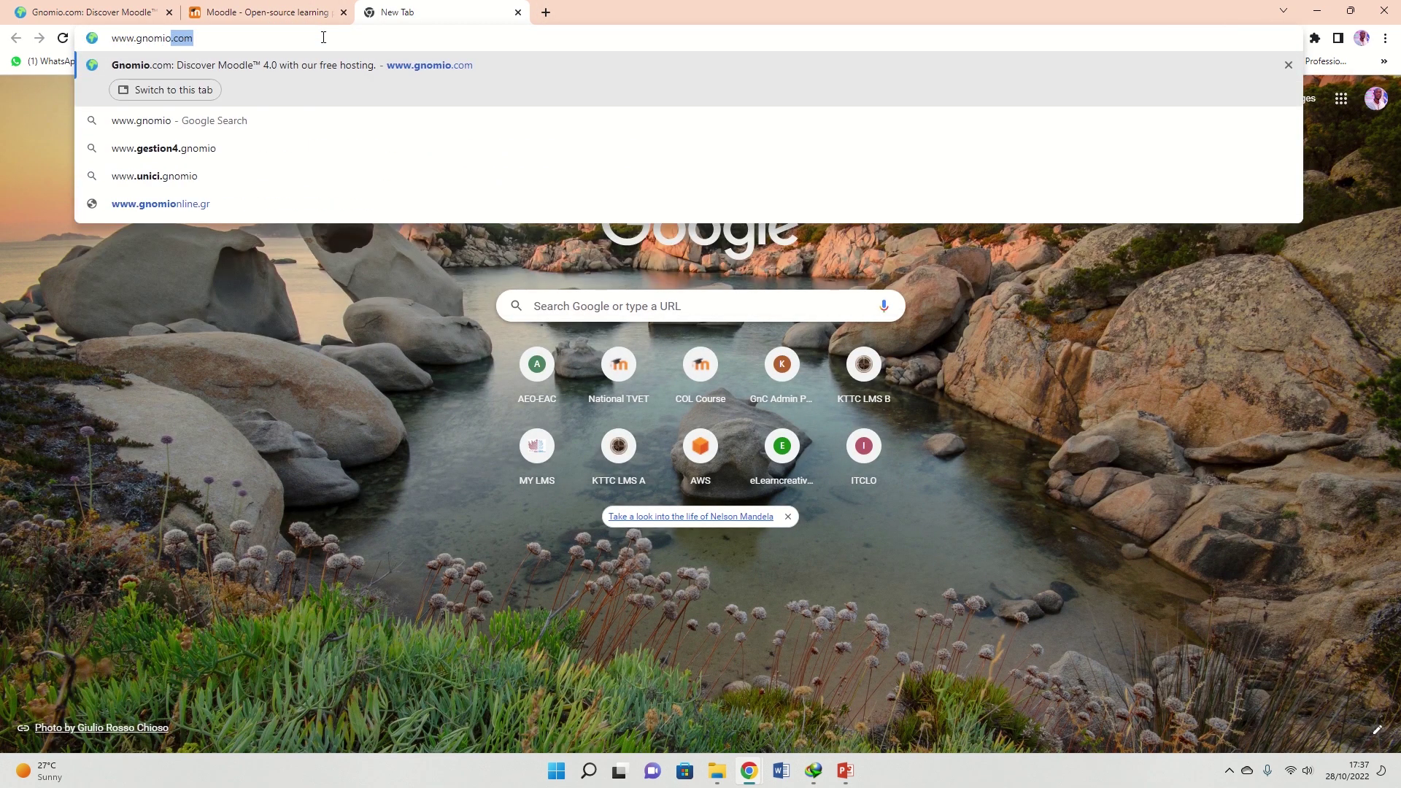
type(".com")
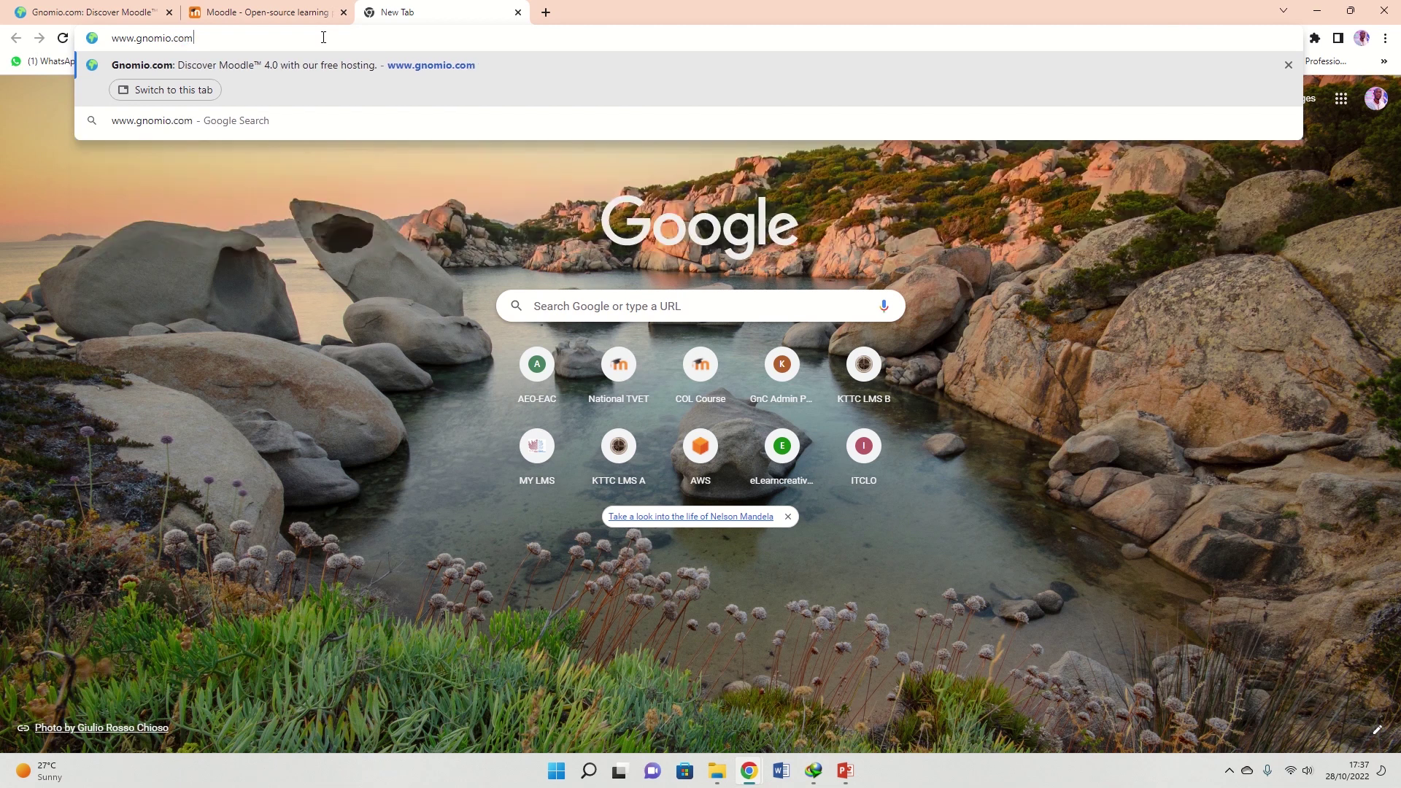
key("Return")
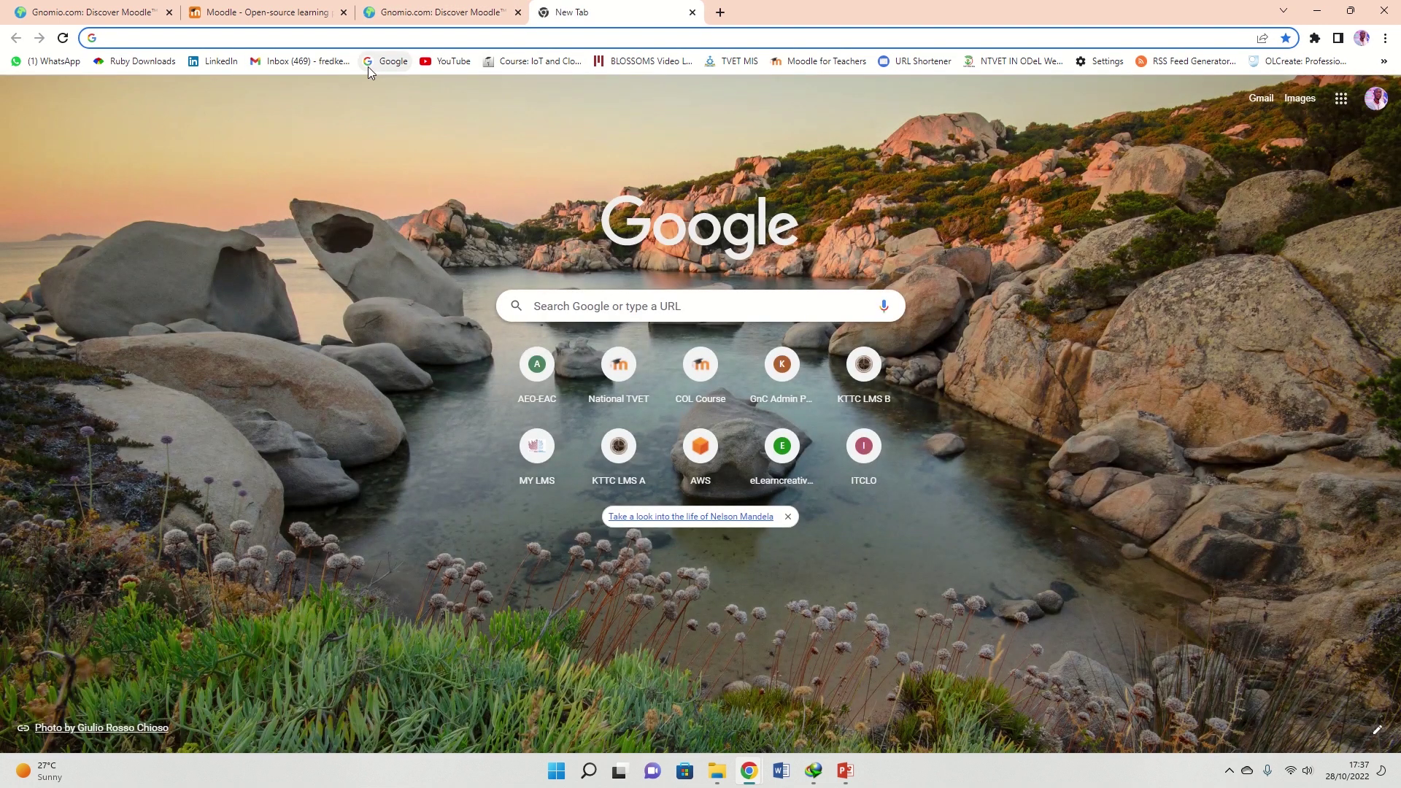
Search Google for 'gnimio' and open the Gnomio.com result
left_click(371, 64)
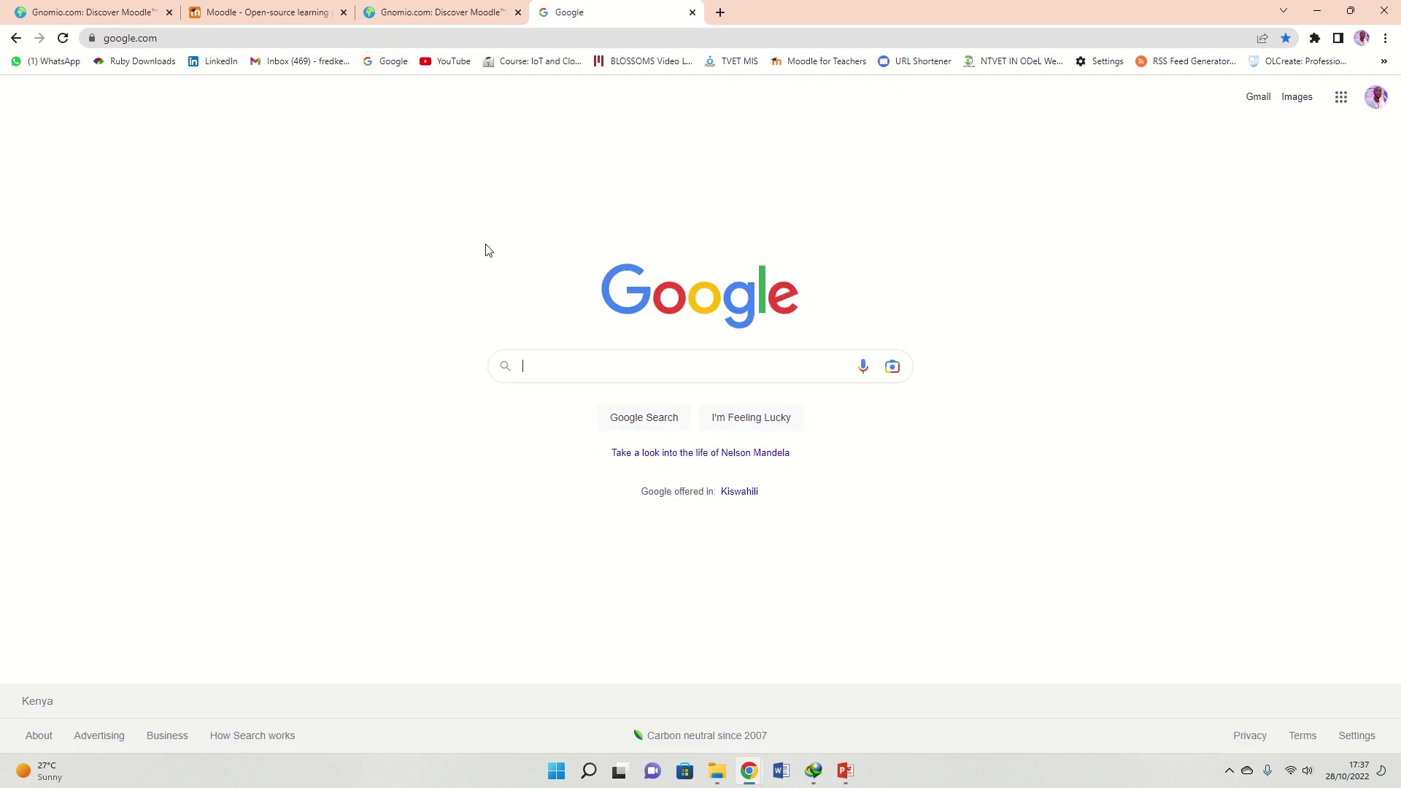
type("gnimio")
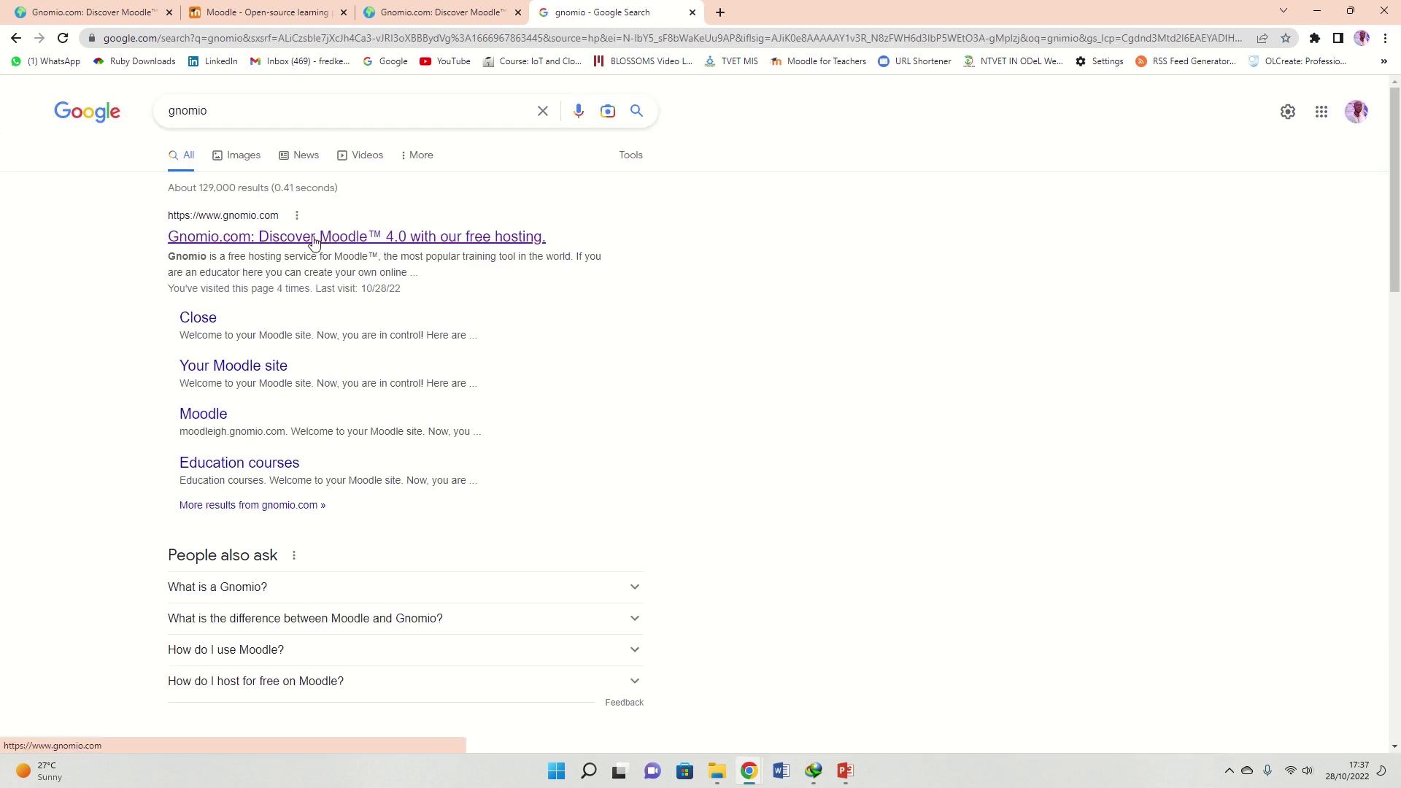
left_click(314, 241)
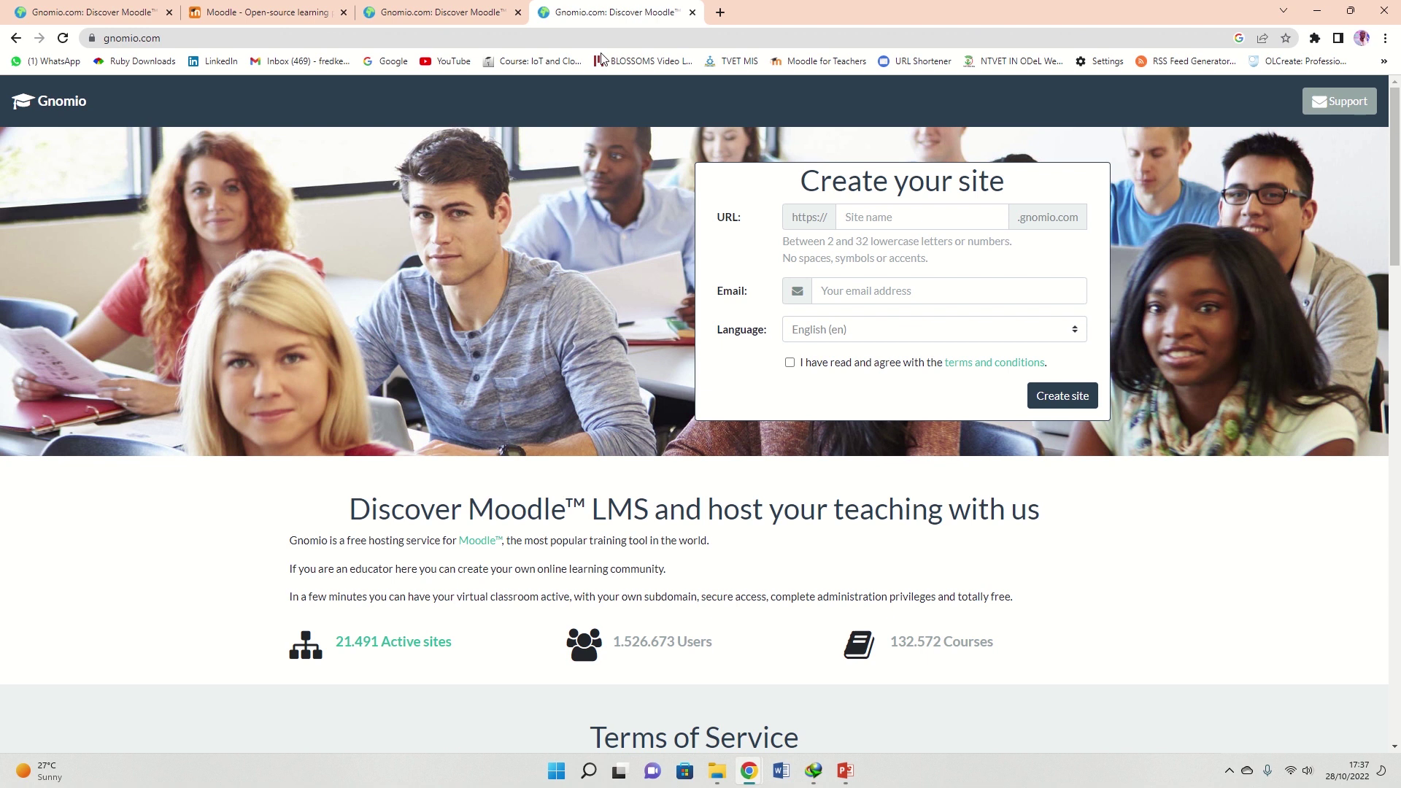
Close the duplicate Gnomio tab and enter a site name for the new Moodle site
left_click(518, 12)
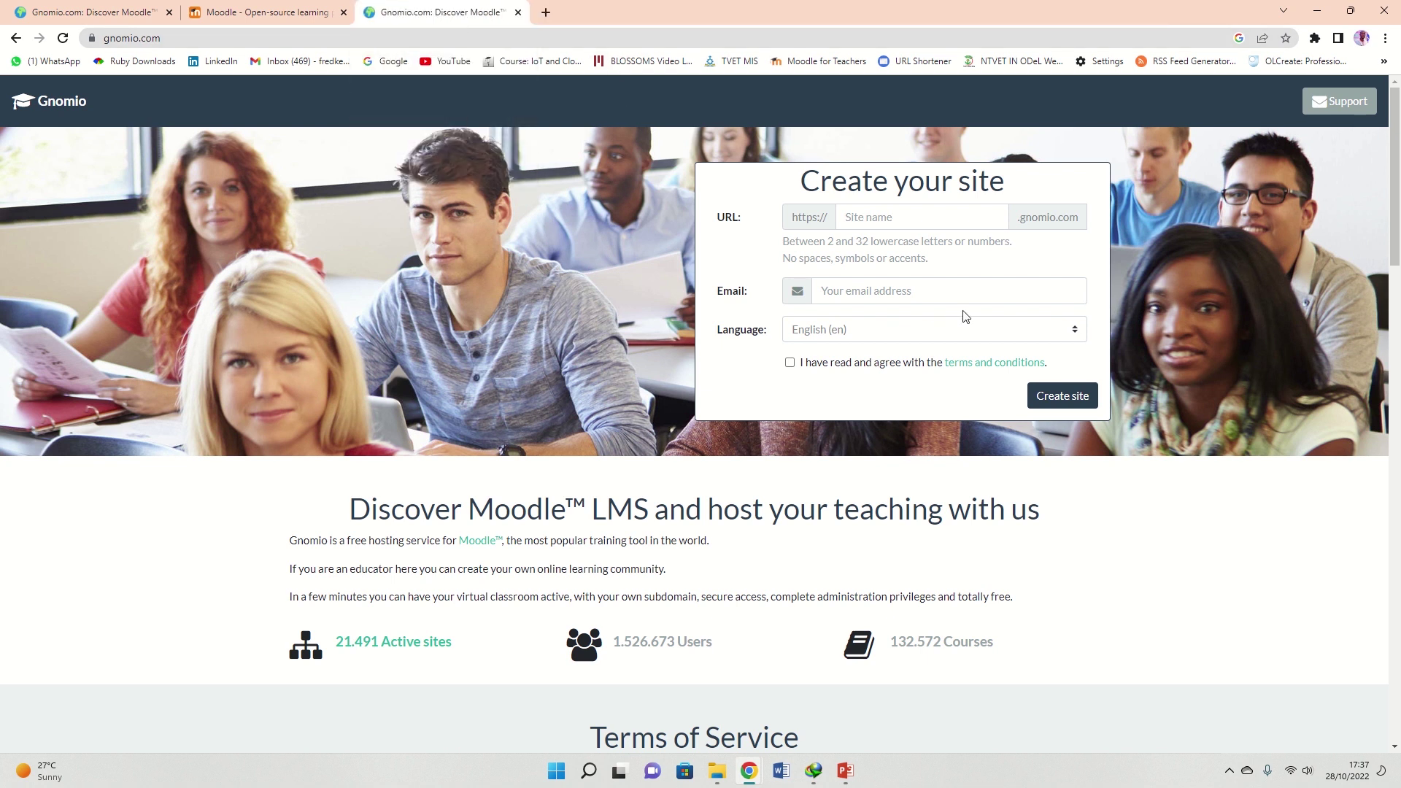
left_click(846, 219)
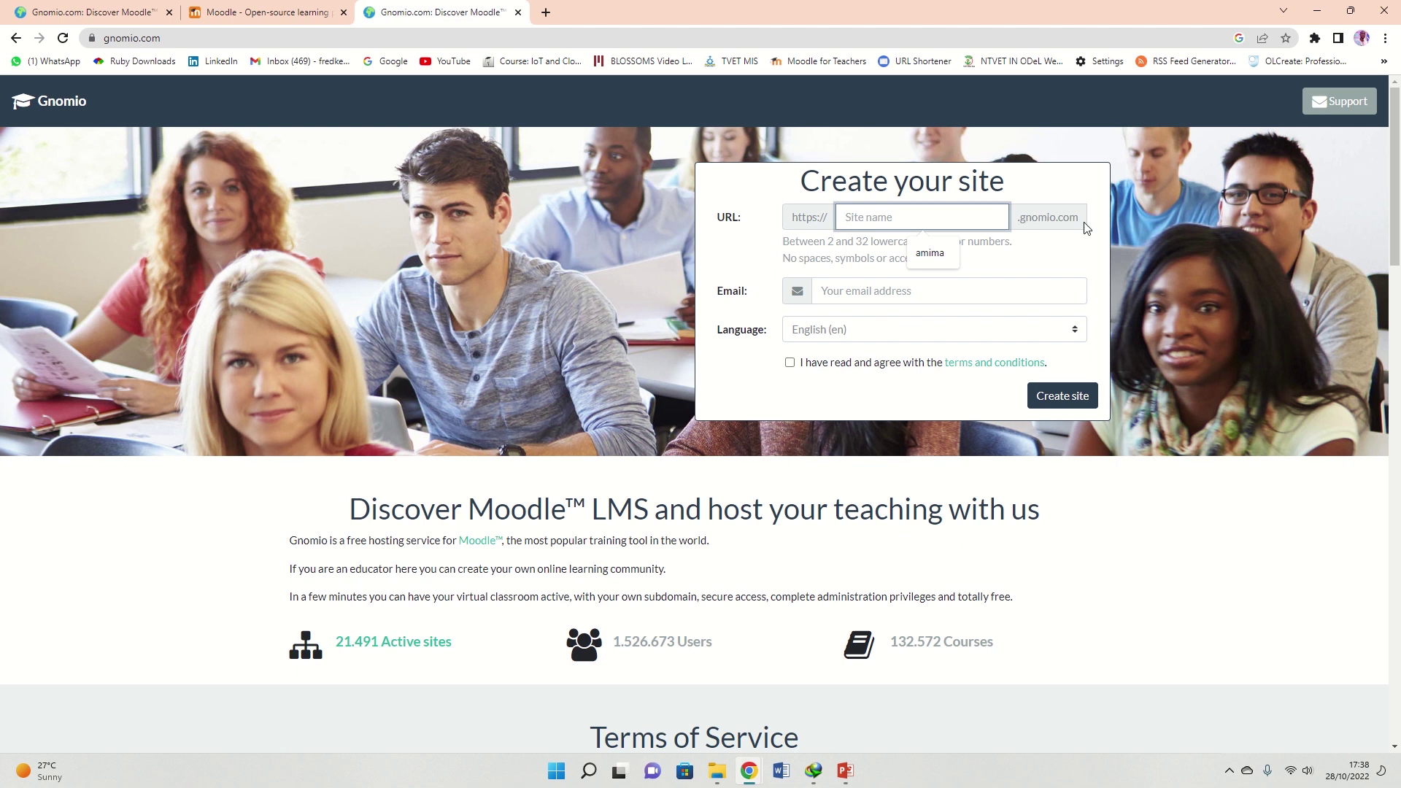
key("Down")
key("Return")
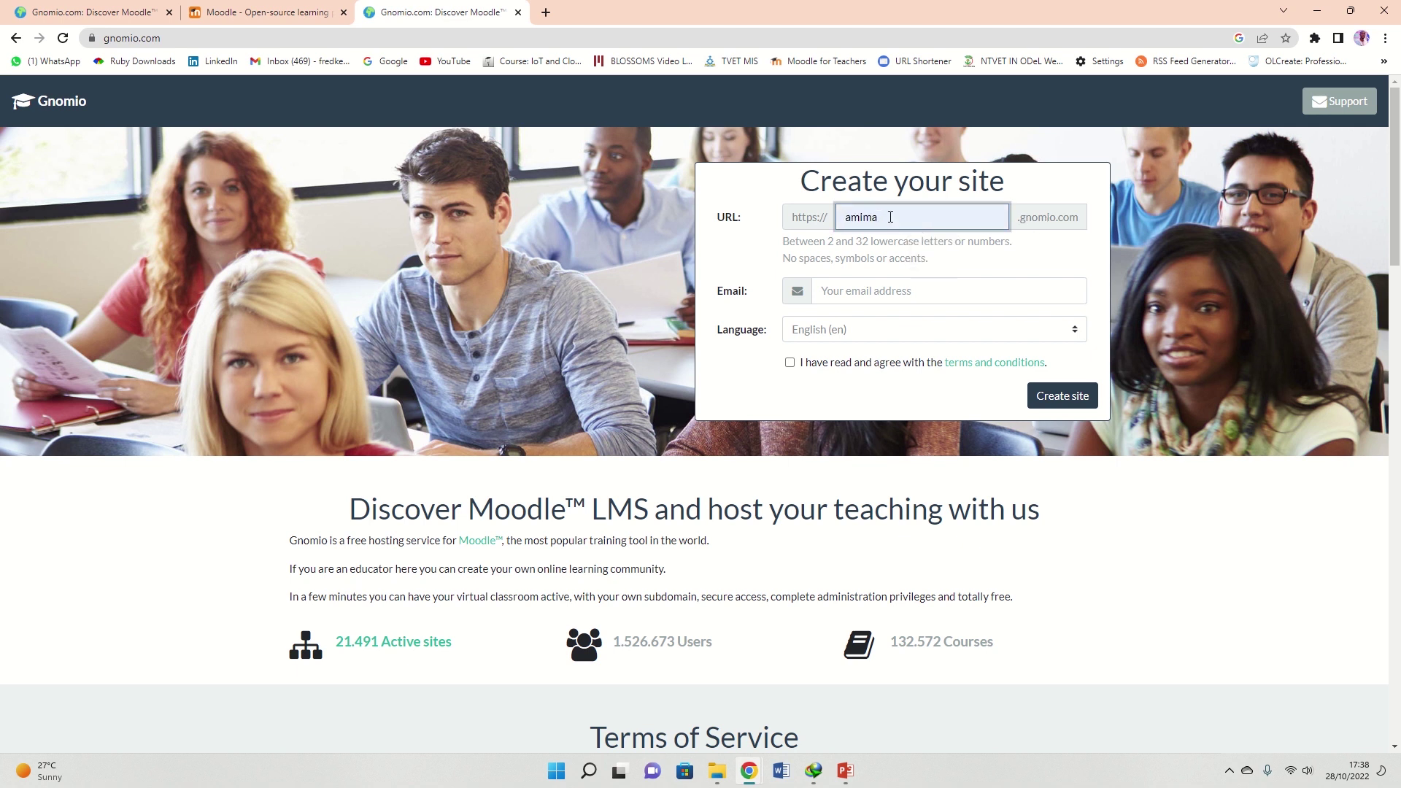
left_click_drag(878, 219, 834, 227)
type("johdoe20")
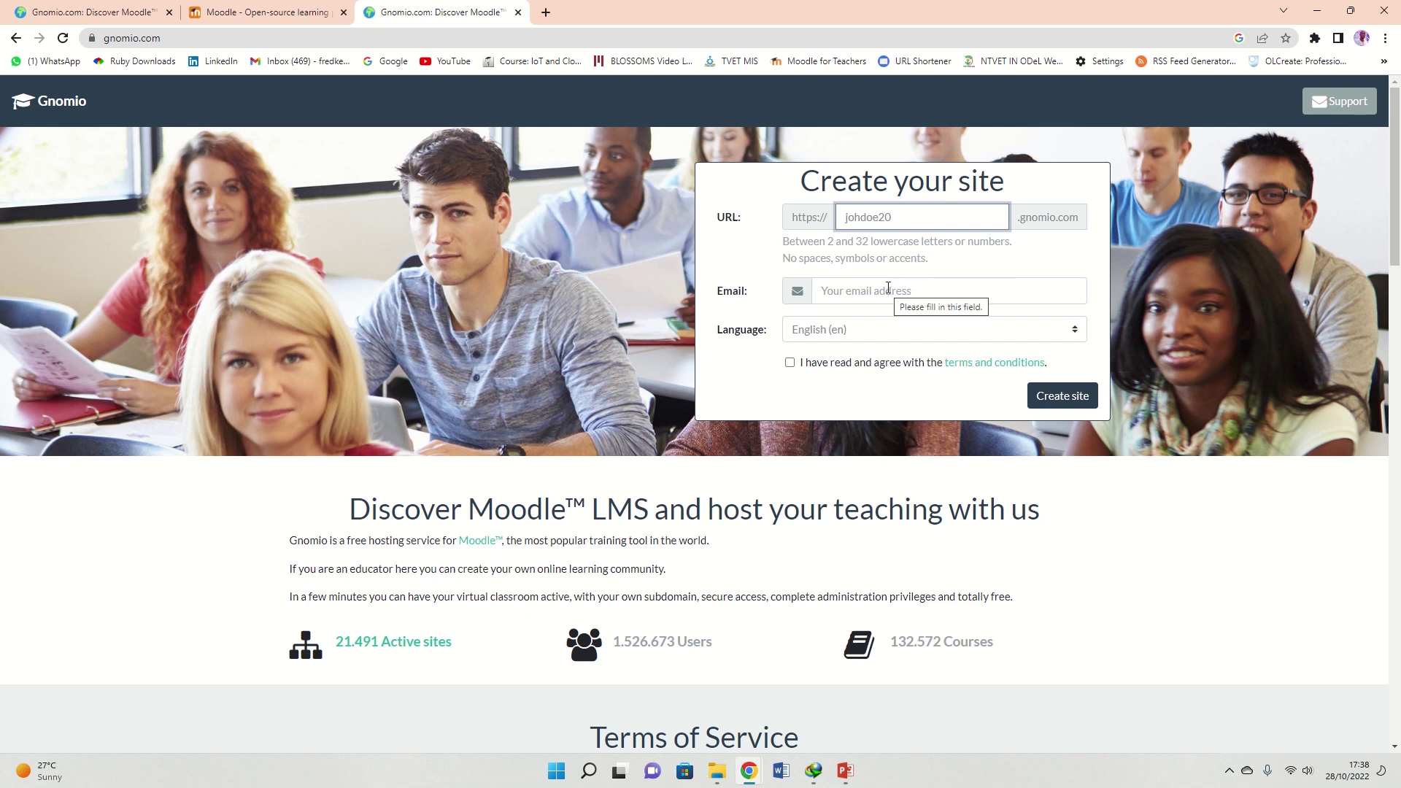
Enter the e-mail address, keep English (en) as the language and agree to the terms
left_click(888, 287)
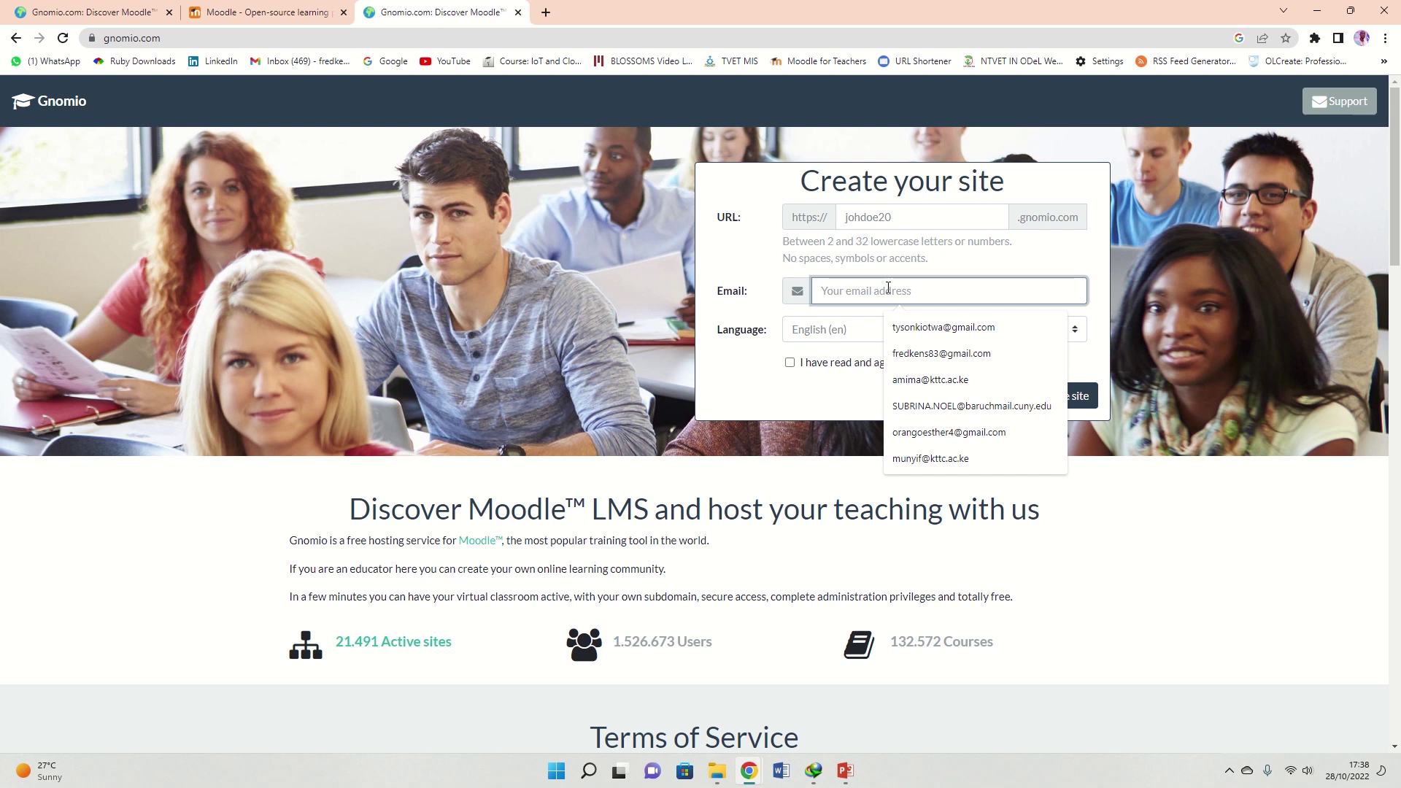
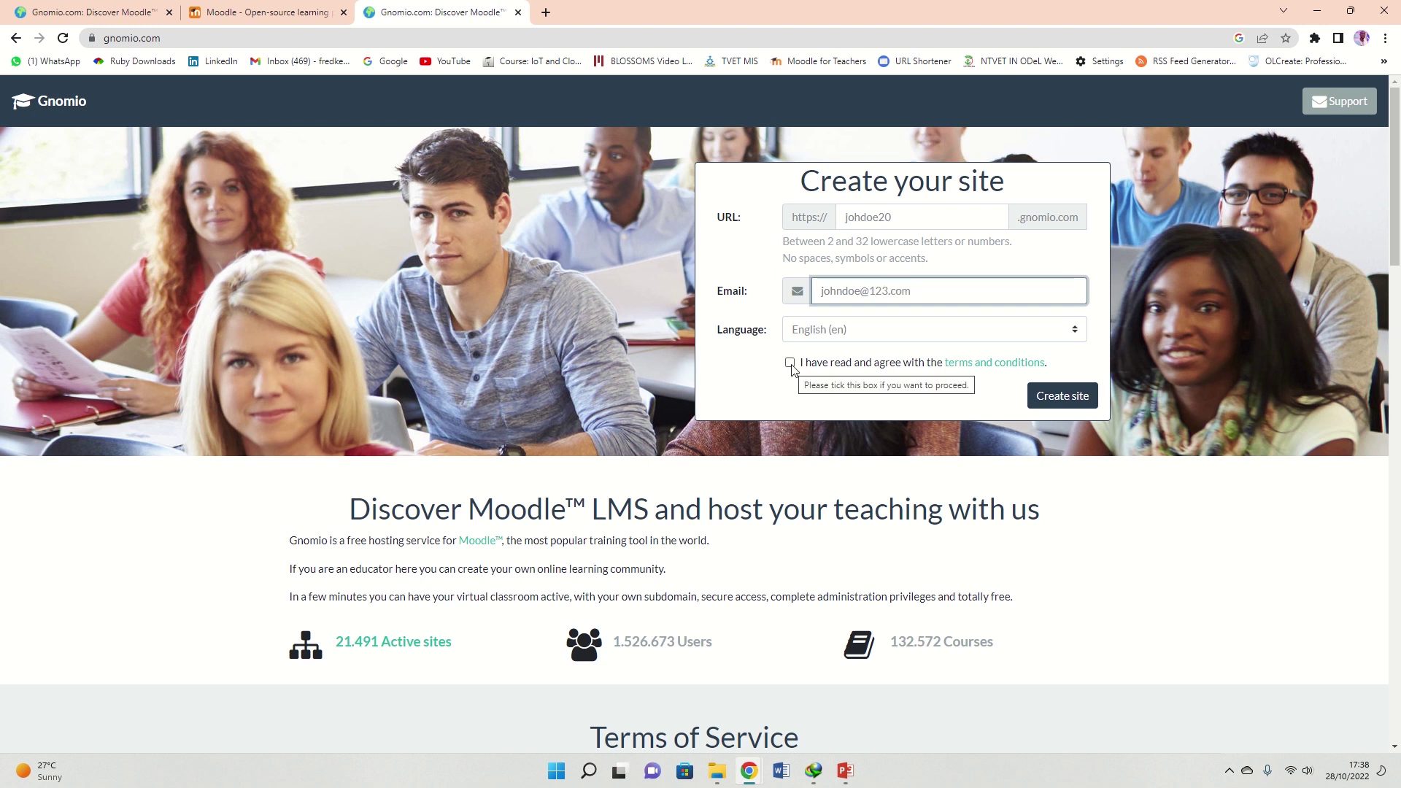
left_click(812, 334)
left_click(812, 334)
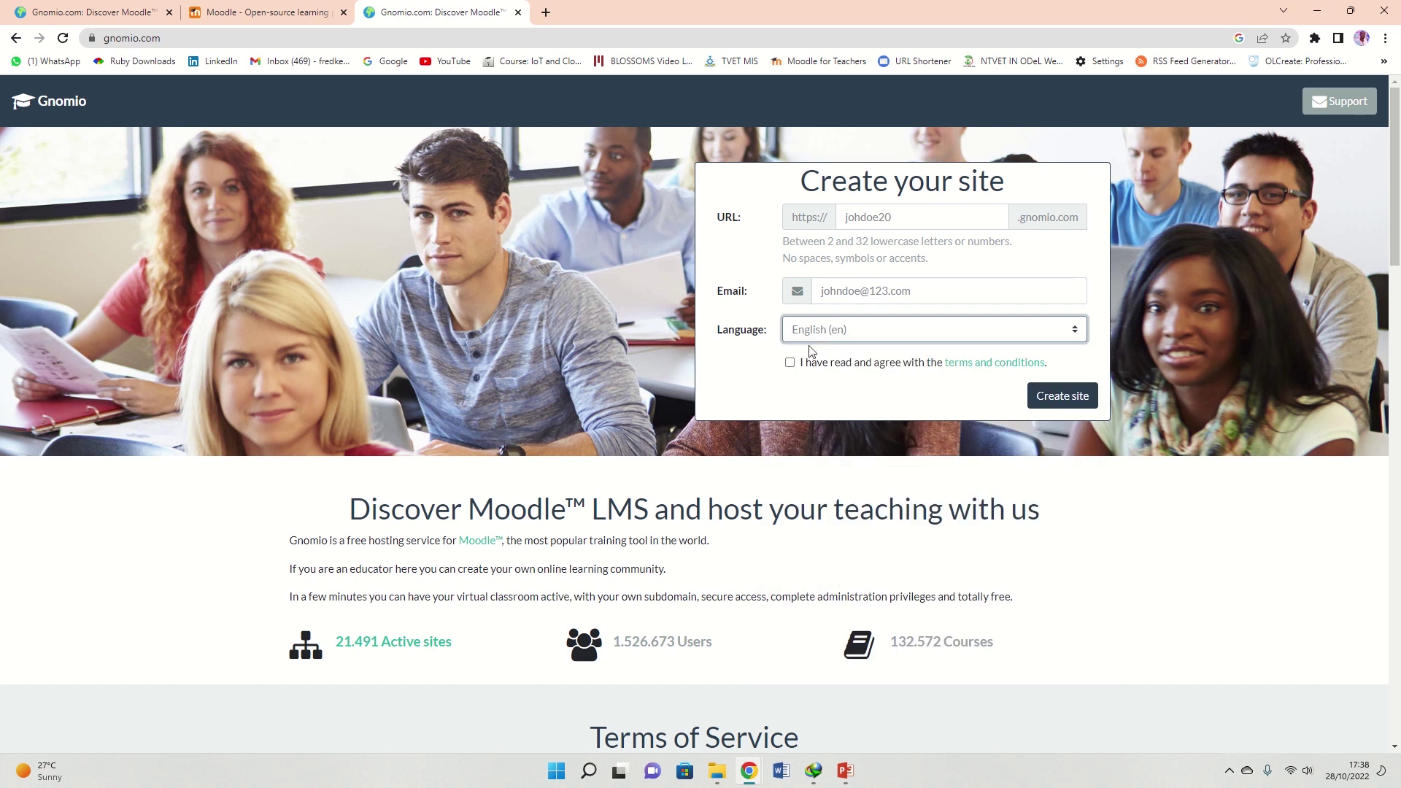
left_click(790, 363)
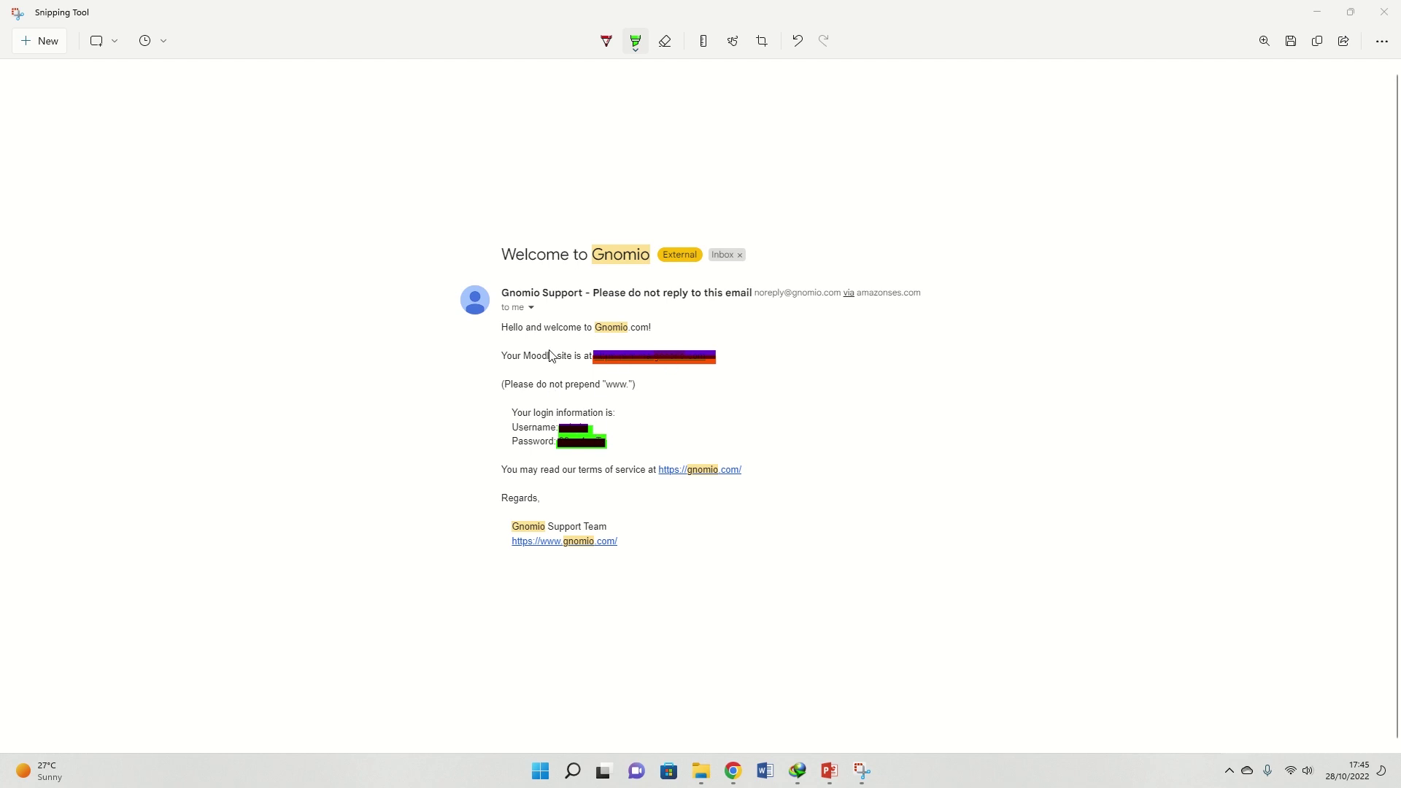
Close the Snipping Tool capture with Alt+F4 to return to the new Gnomio site
key("alt+F4")
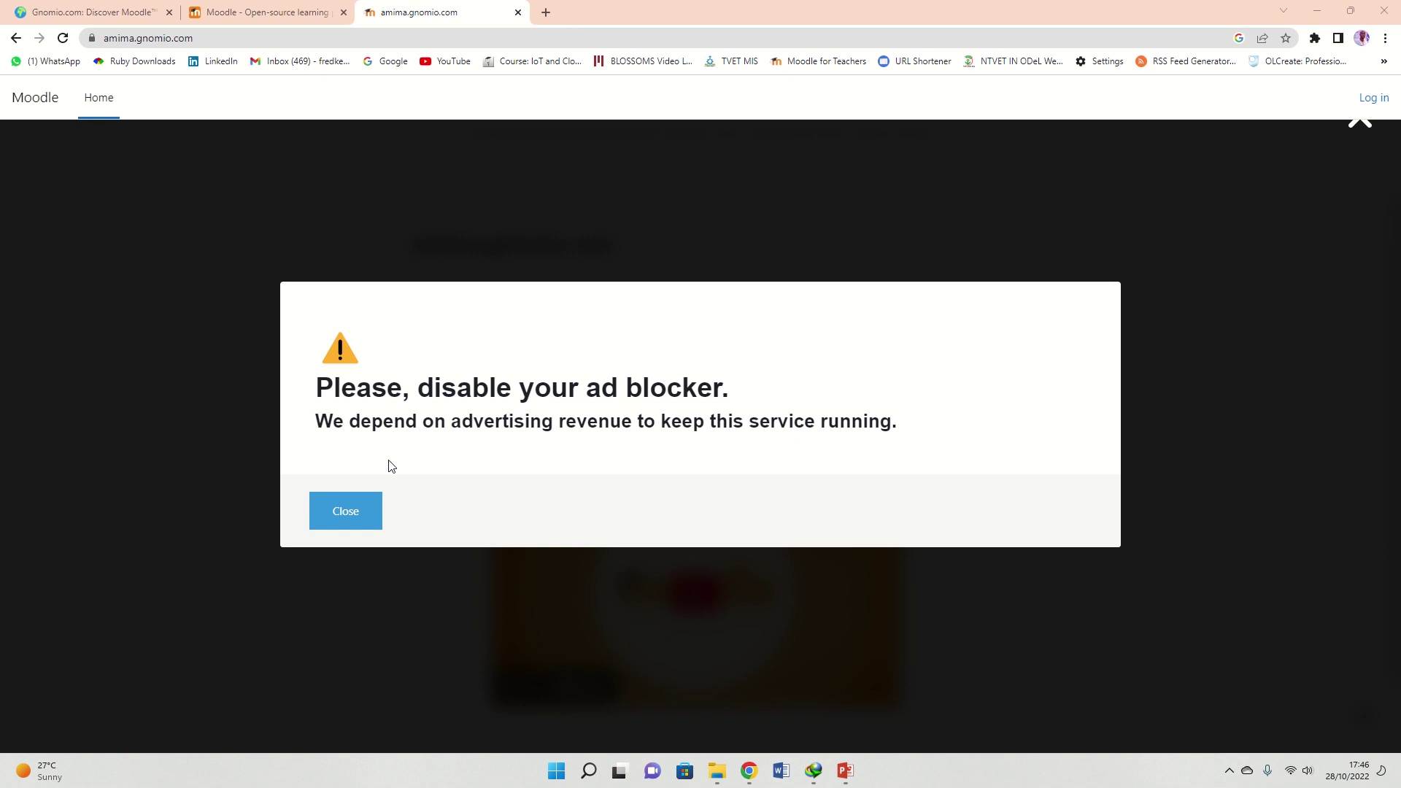
Dismiss the ad-blocker notice, log in as administrator, and switch the Dashboard's Edit mode on
left_click(342, 510)
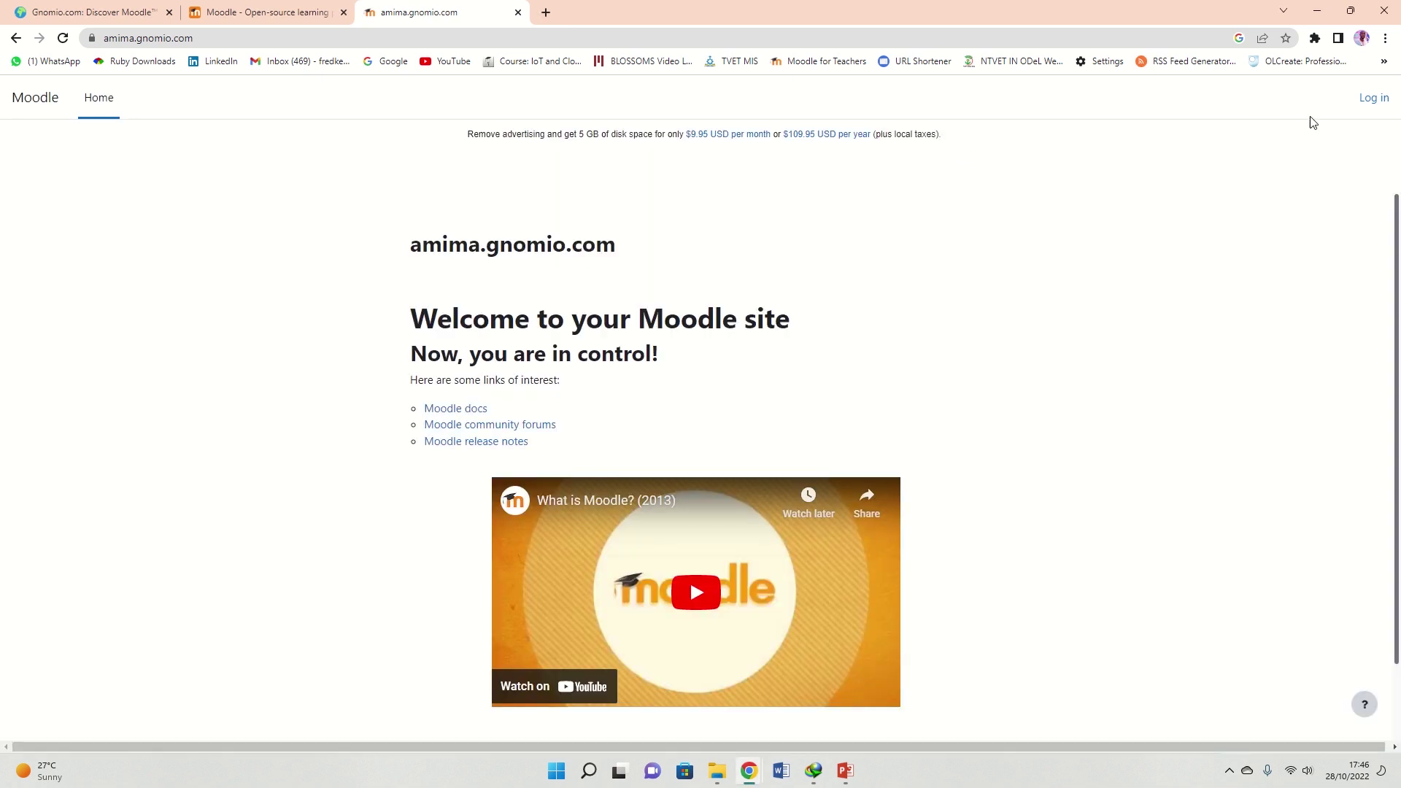
left_click(1375, 104)
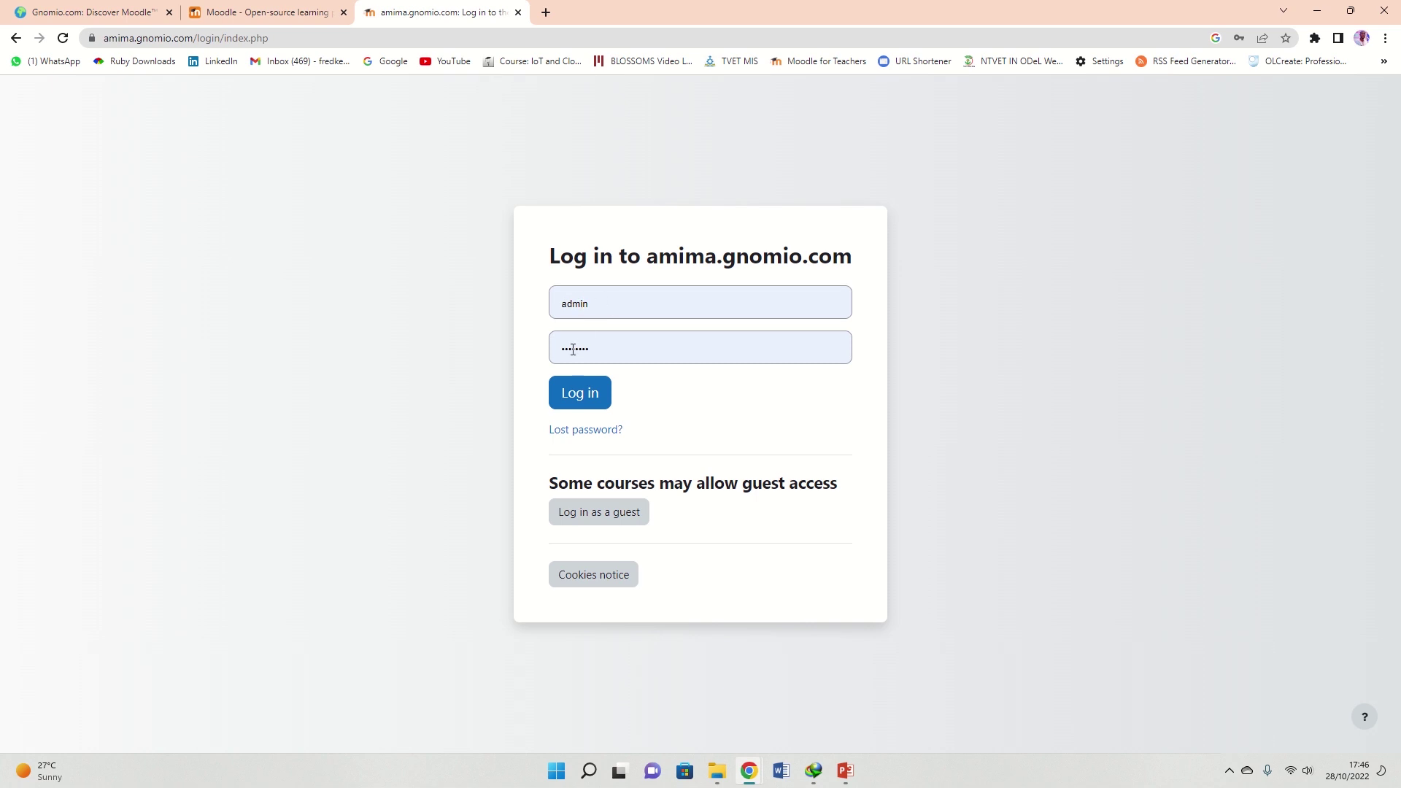
left_click(582, 401)
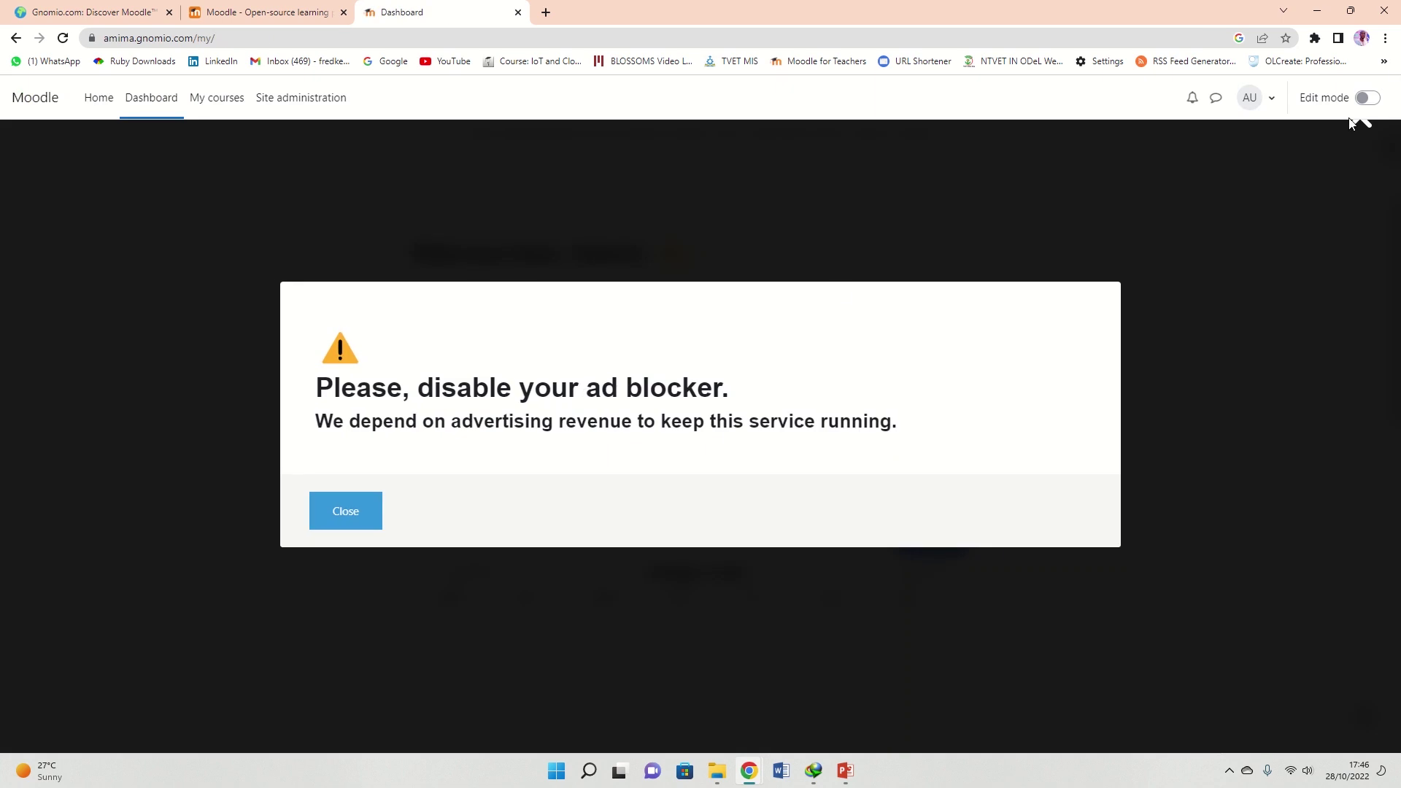
left_click(344, 511)
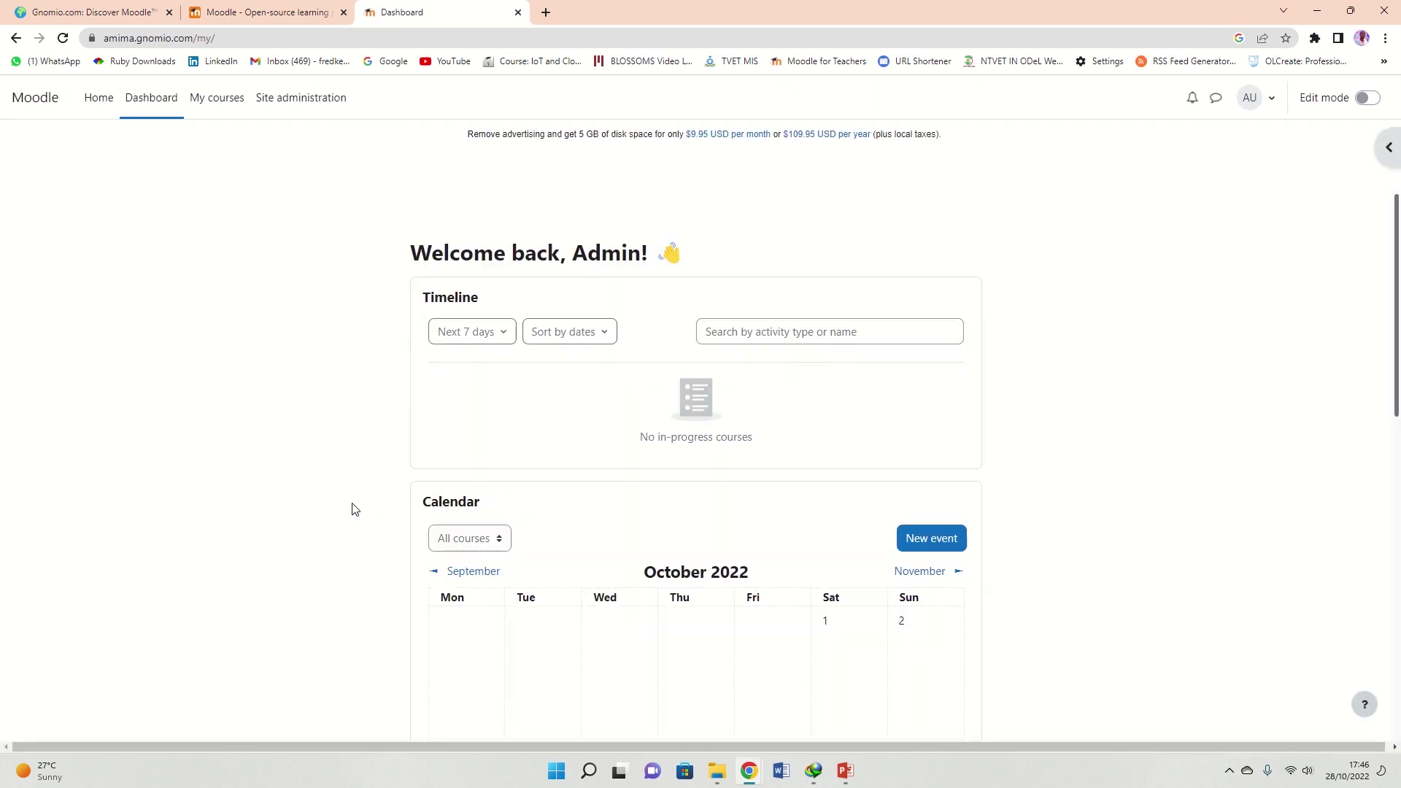
left_click(1370, 99)
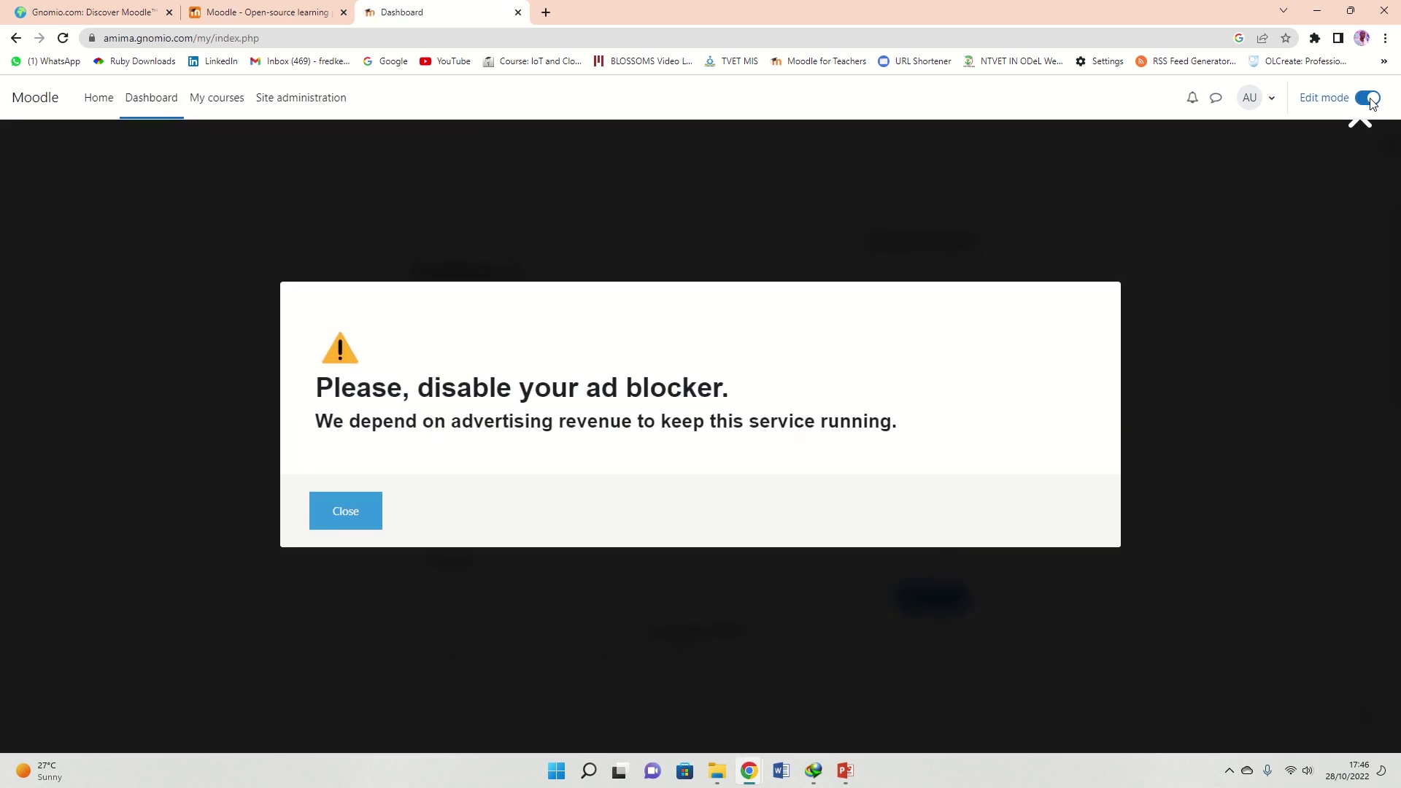
Dismiss the ad-blocker notice, look over the Dashboard, and go to the site Home page
left_click(349, 520)
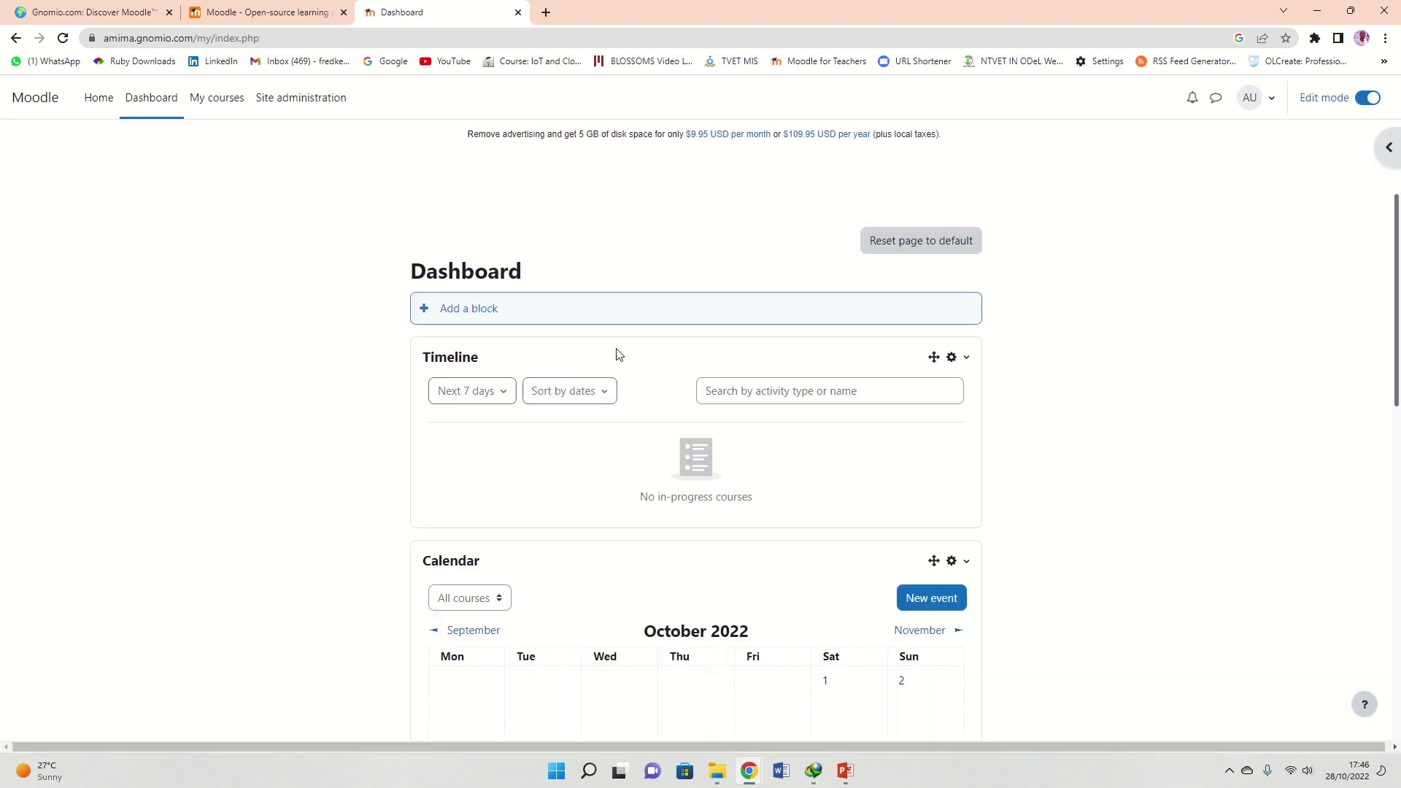
scroll(820, 325, "down", 2)
scroll(820, 328, "up", 2)
scroll(450, 462, "down", 3)
scroll(450, 462, "up", 3)
scroll(697, 372, "down", 4)
scroll(697, 372, "up", 4)
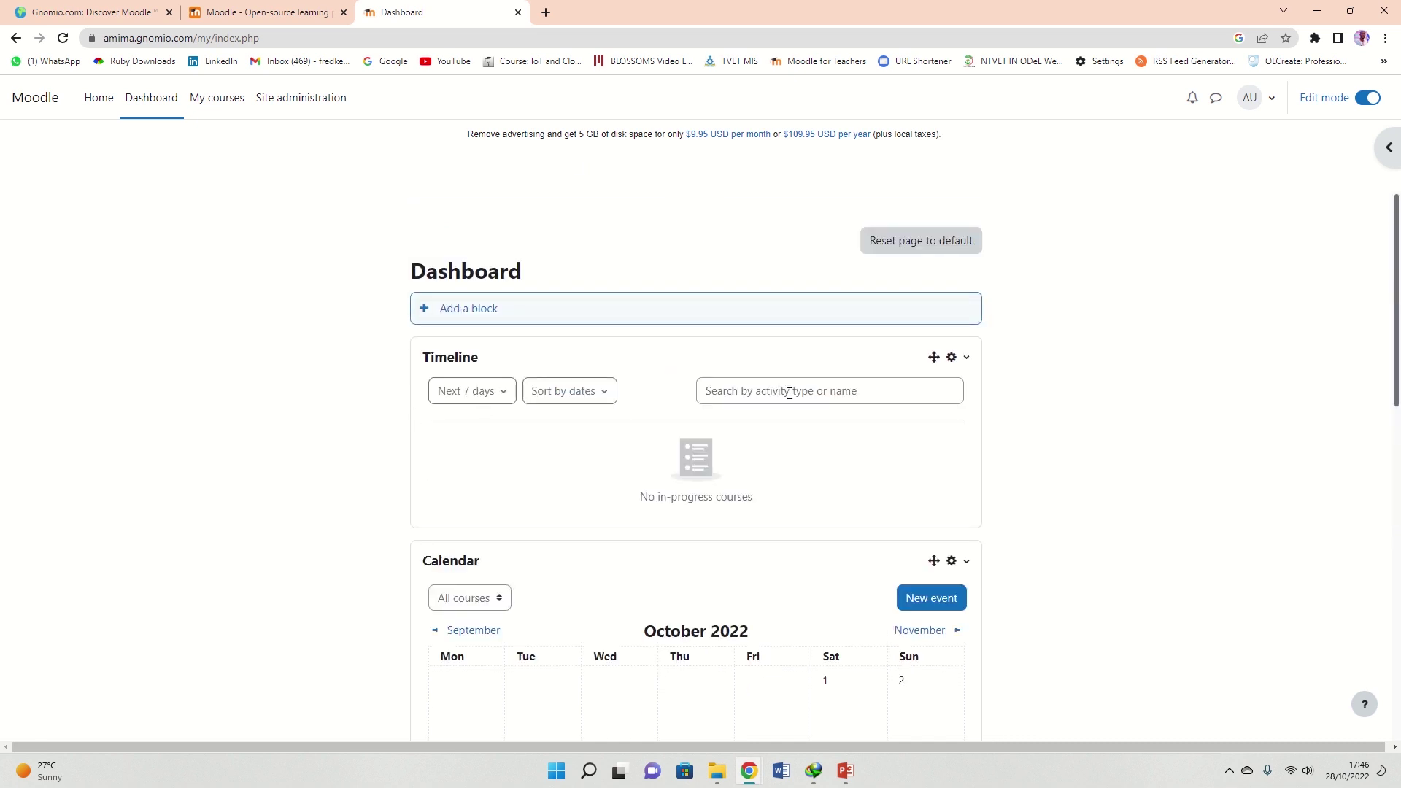
scroll(723, 316, "down", 5)
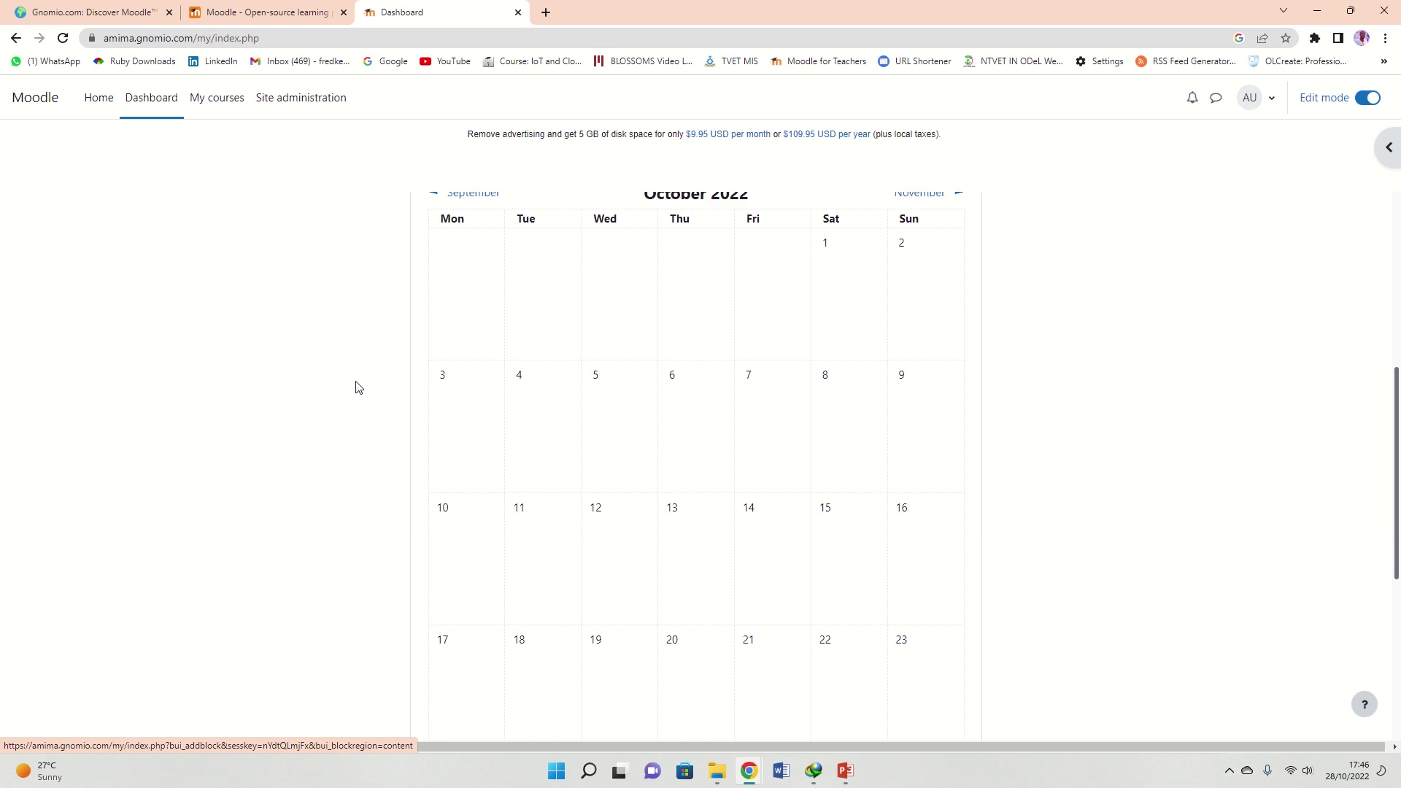
scroll(358, 387, "up", 5)
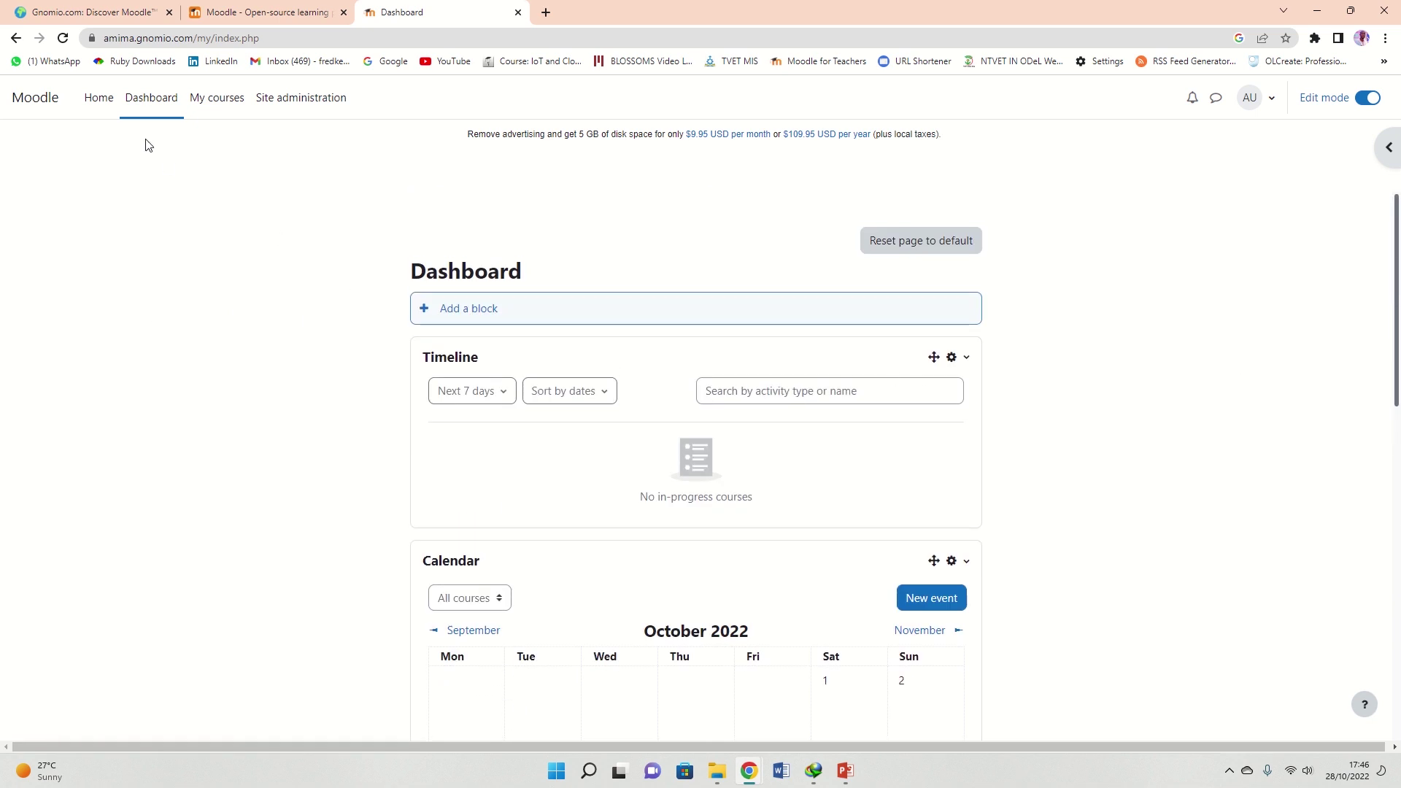
left_click(98, 106)
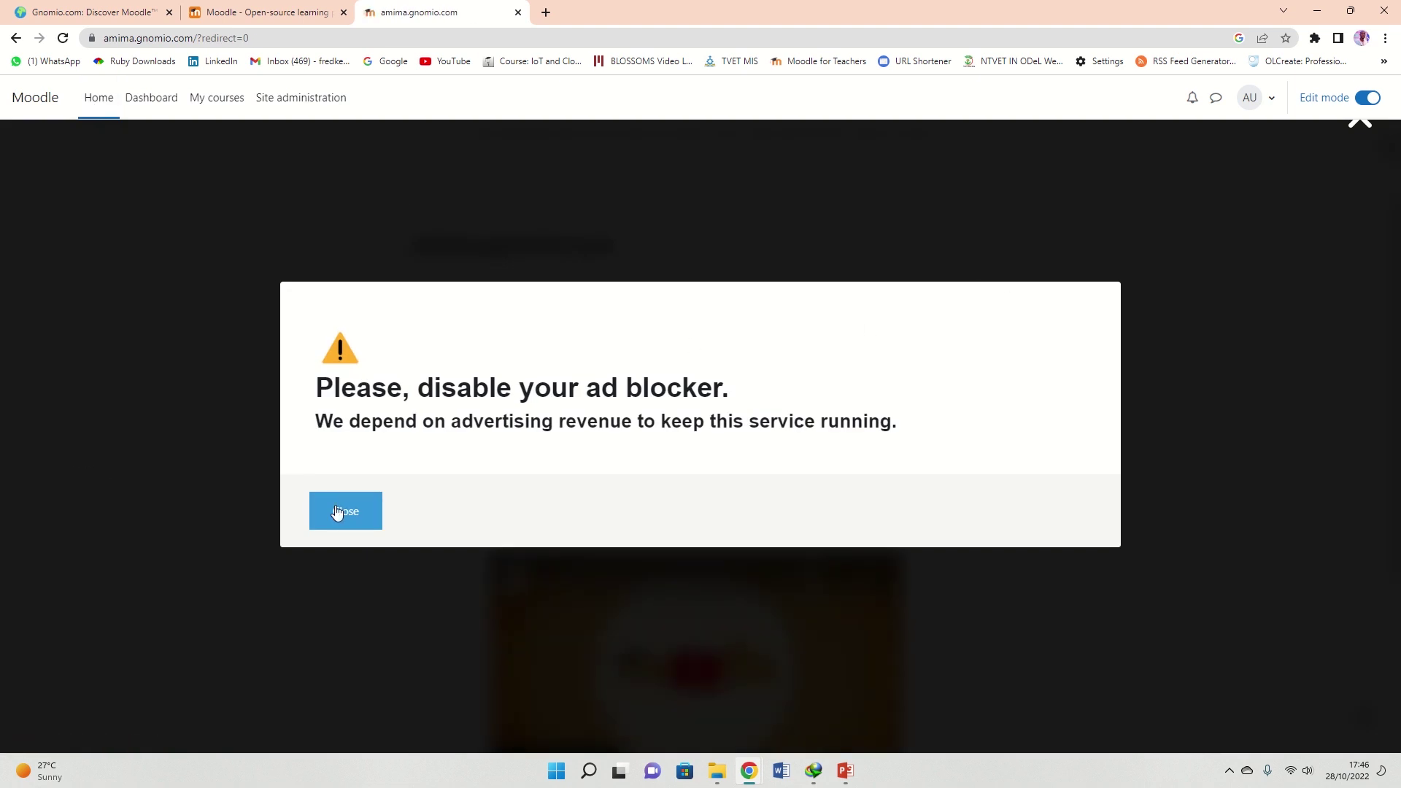
left_click(341, 513)
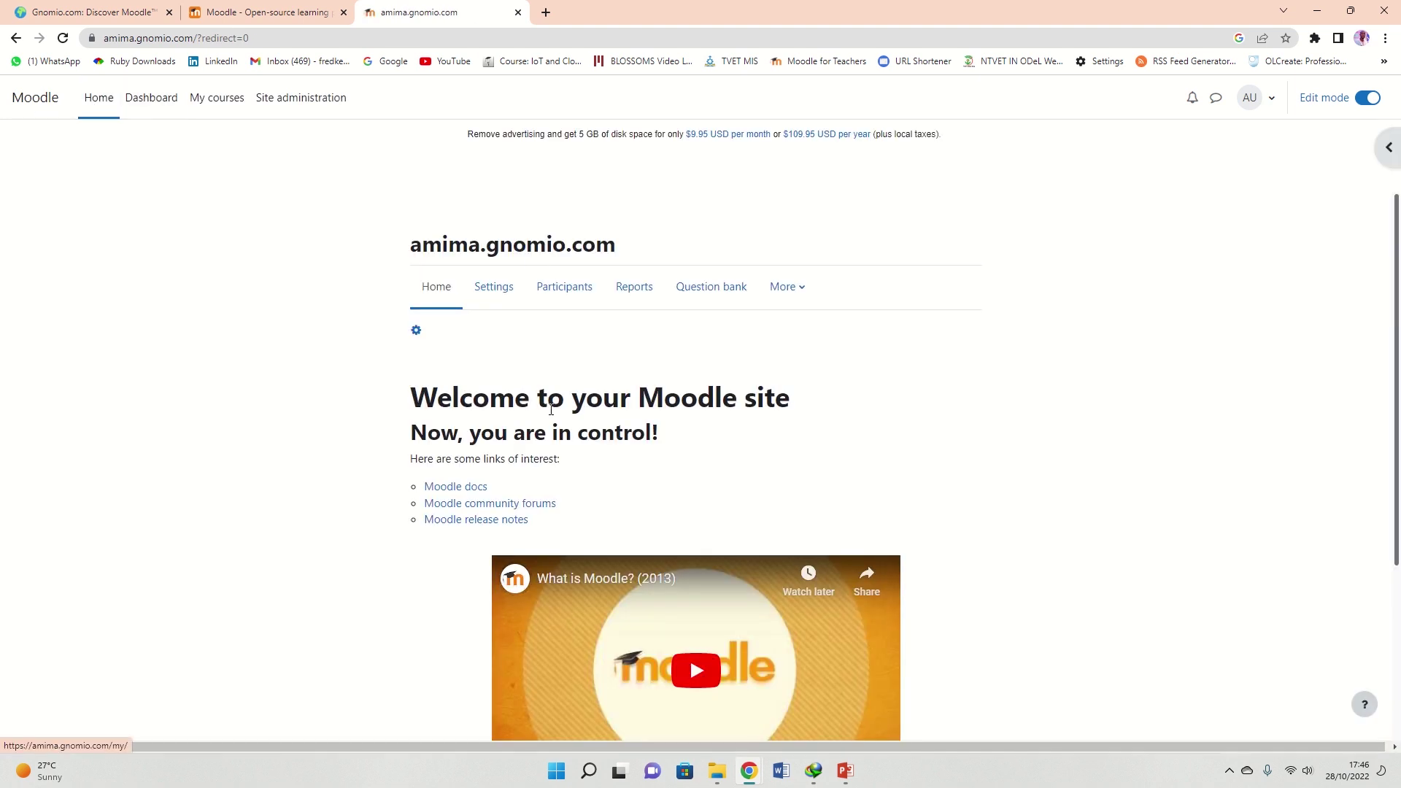
Set the full site name to 'Amima Elearning PLatform' and the short name to 'elearncreatives'
left_click(489, 299)
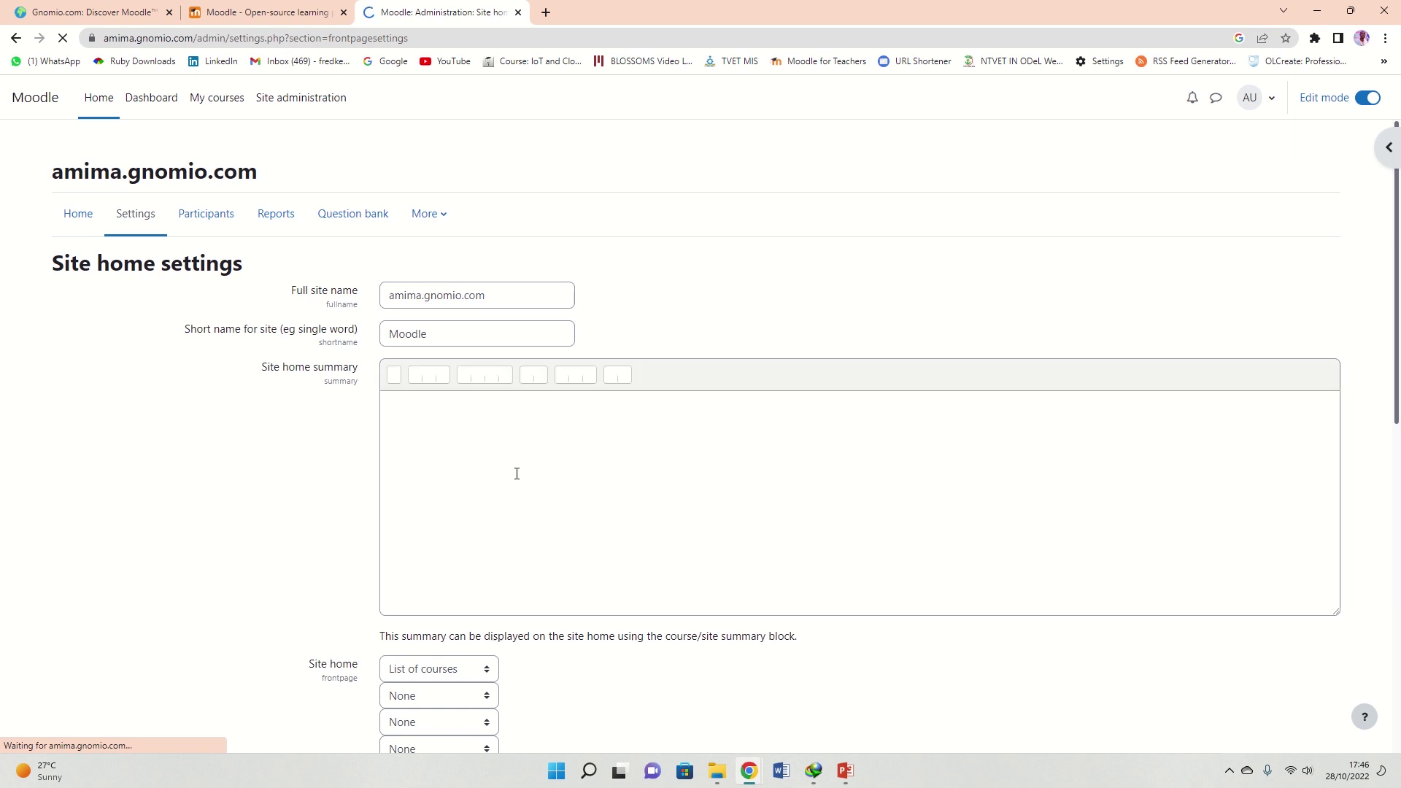
left_click(509, 290)
left_click_drag(508, 290, 345, 295)
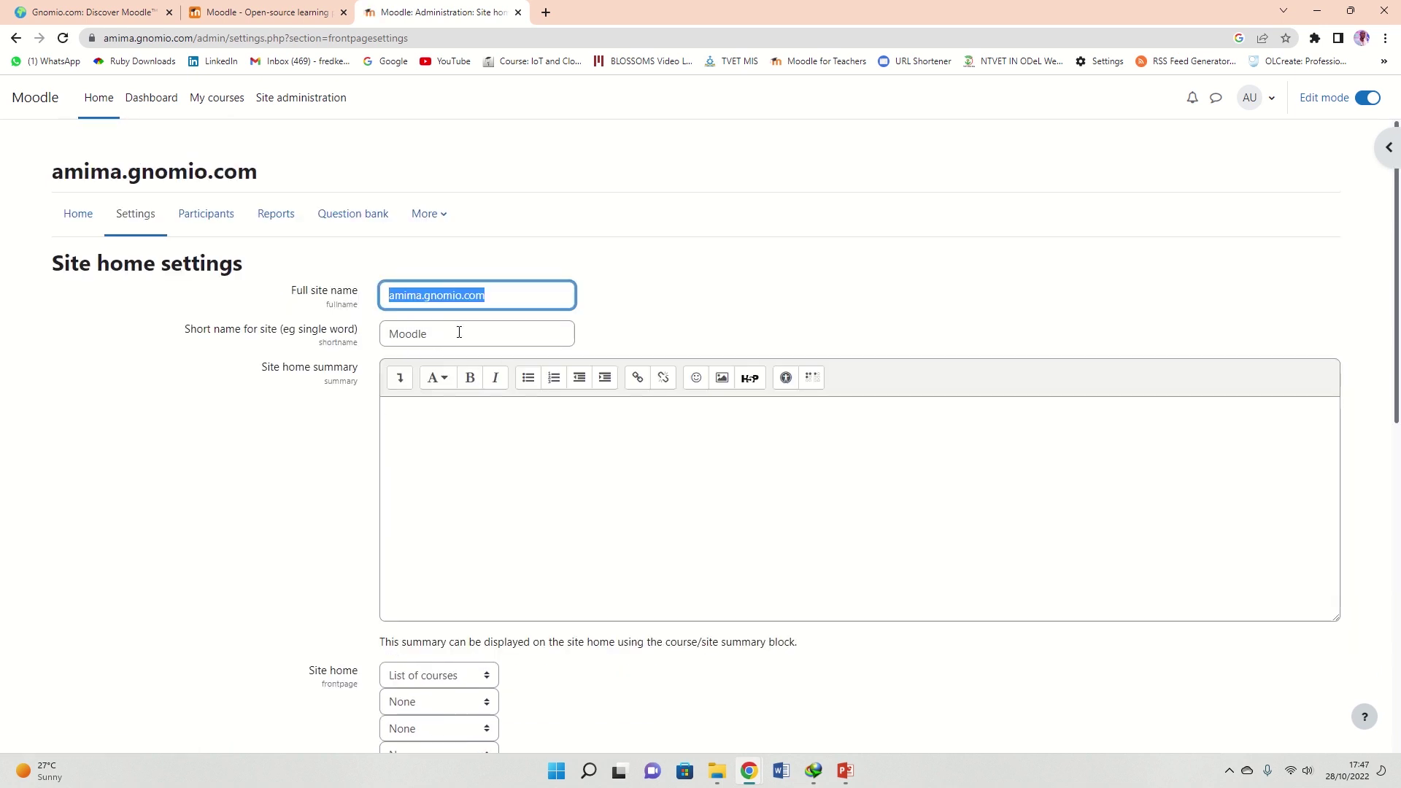
type("Amima Elear")
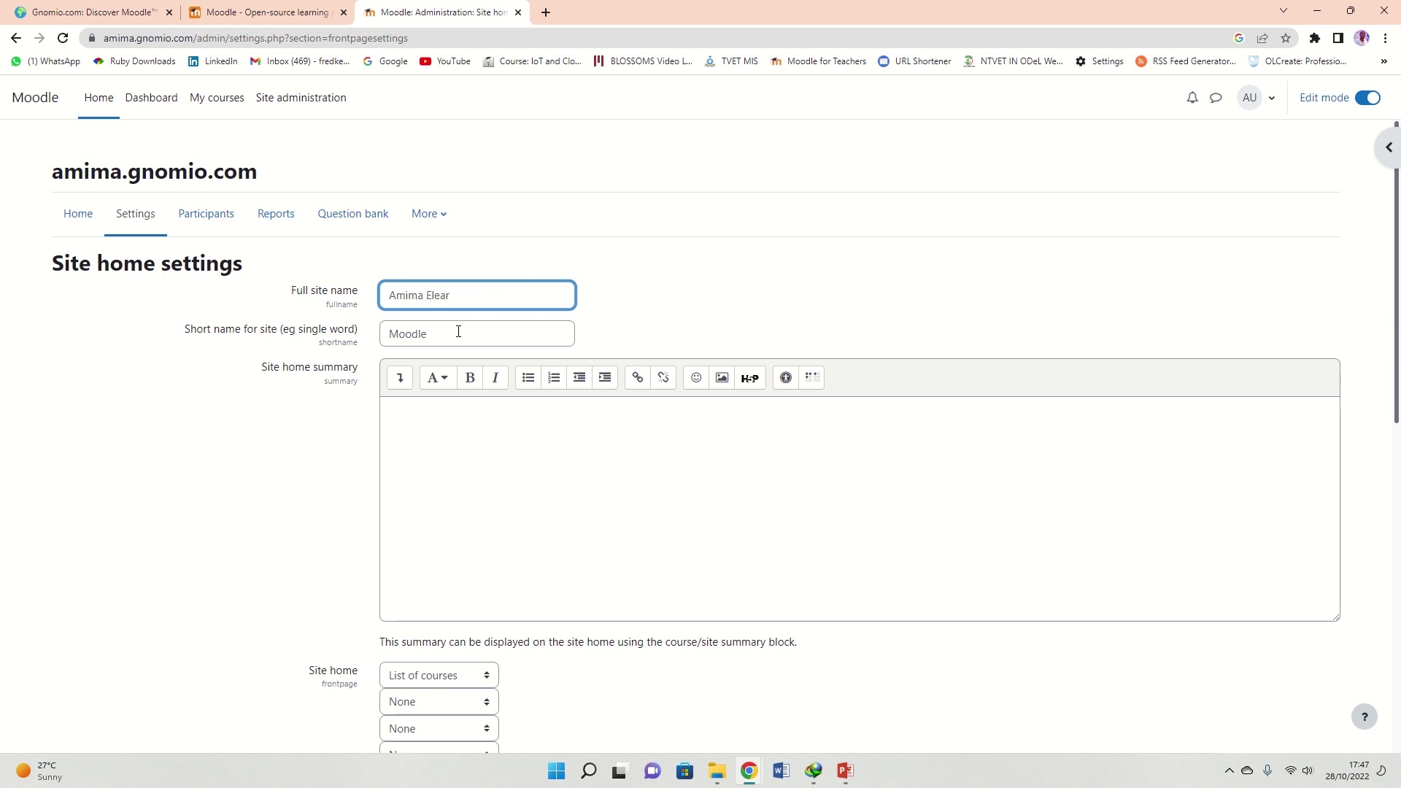
type("ning PLatform")
double_click(431, 329)
type("e")
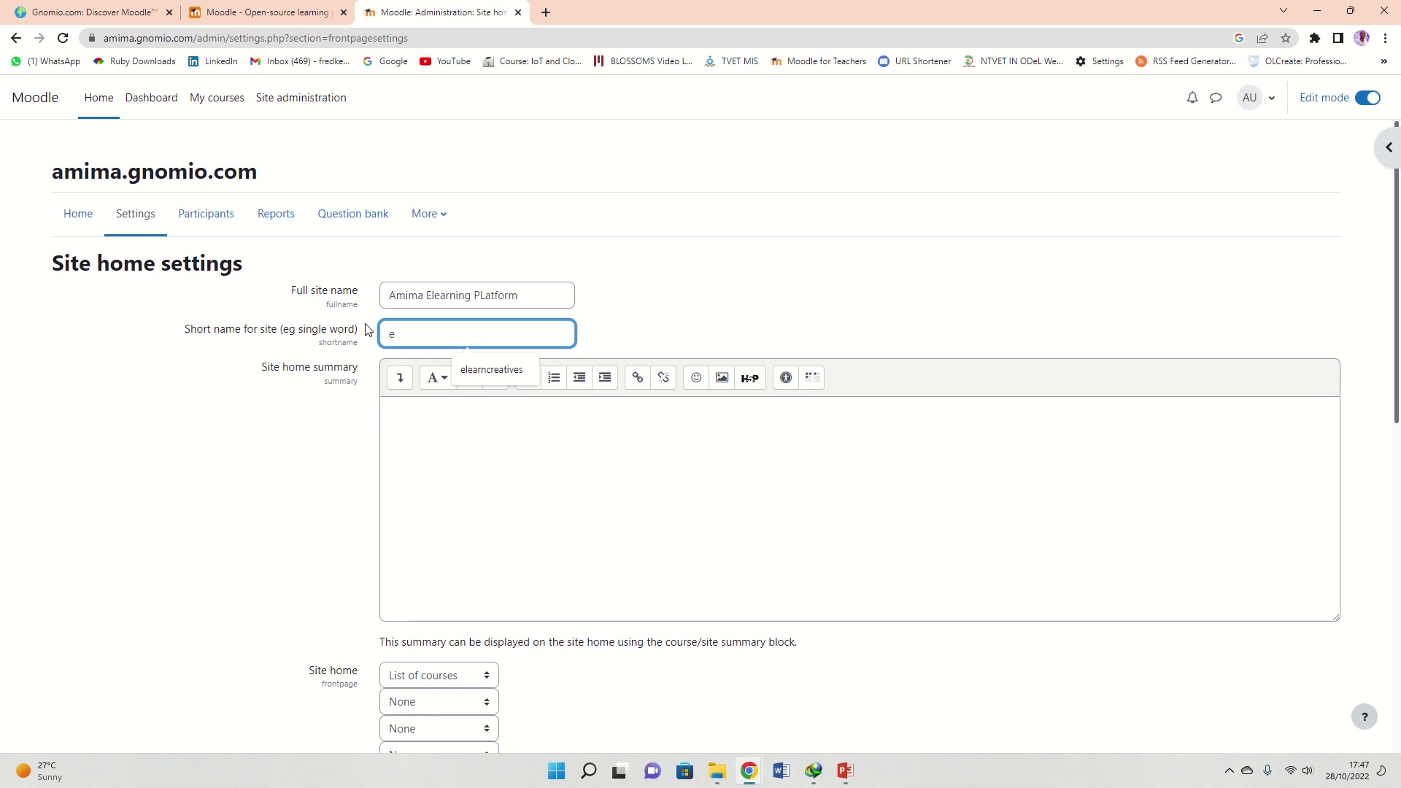
left_click(501, 371)
Review the site summary and site home items notes further down the settings page
scroll(517, 322, "down", 3)
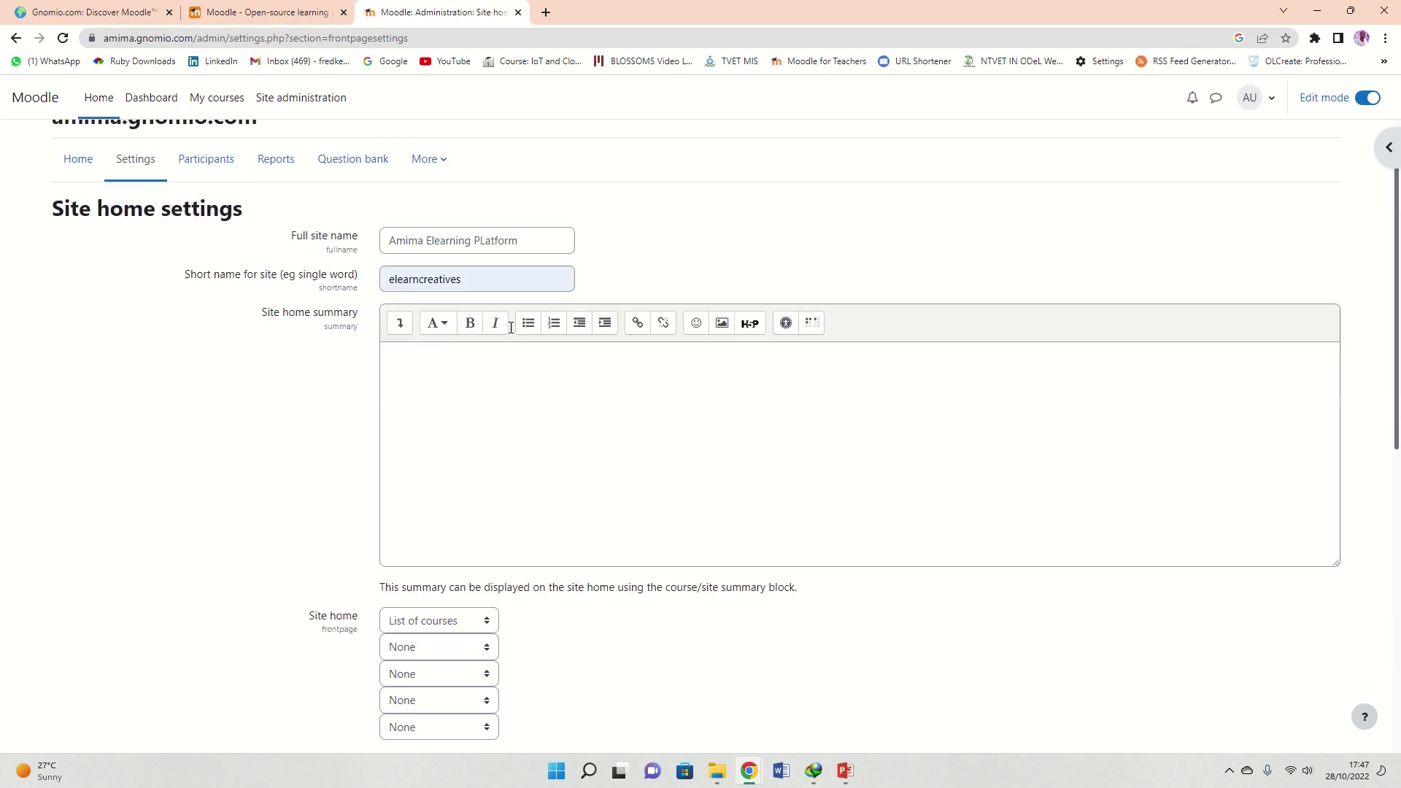
scroll(473, 388, "down", 6)
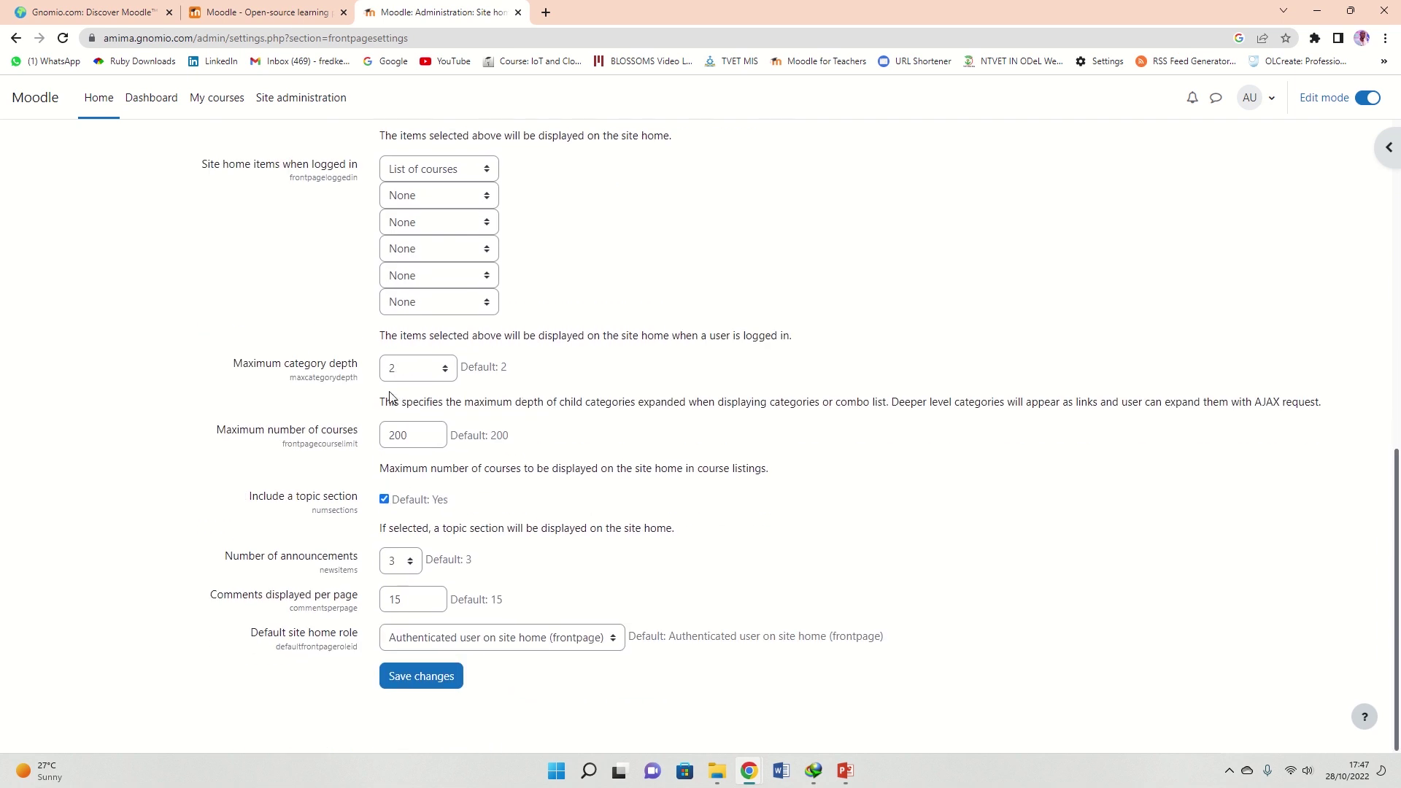
scroll(405, 422, "up", 5)
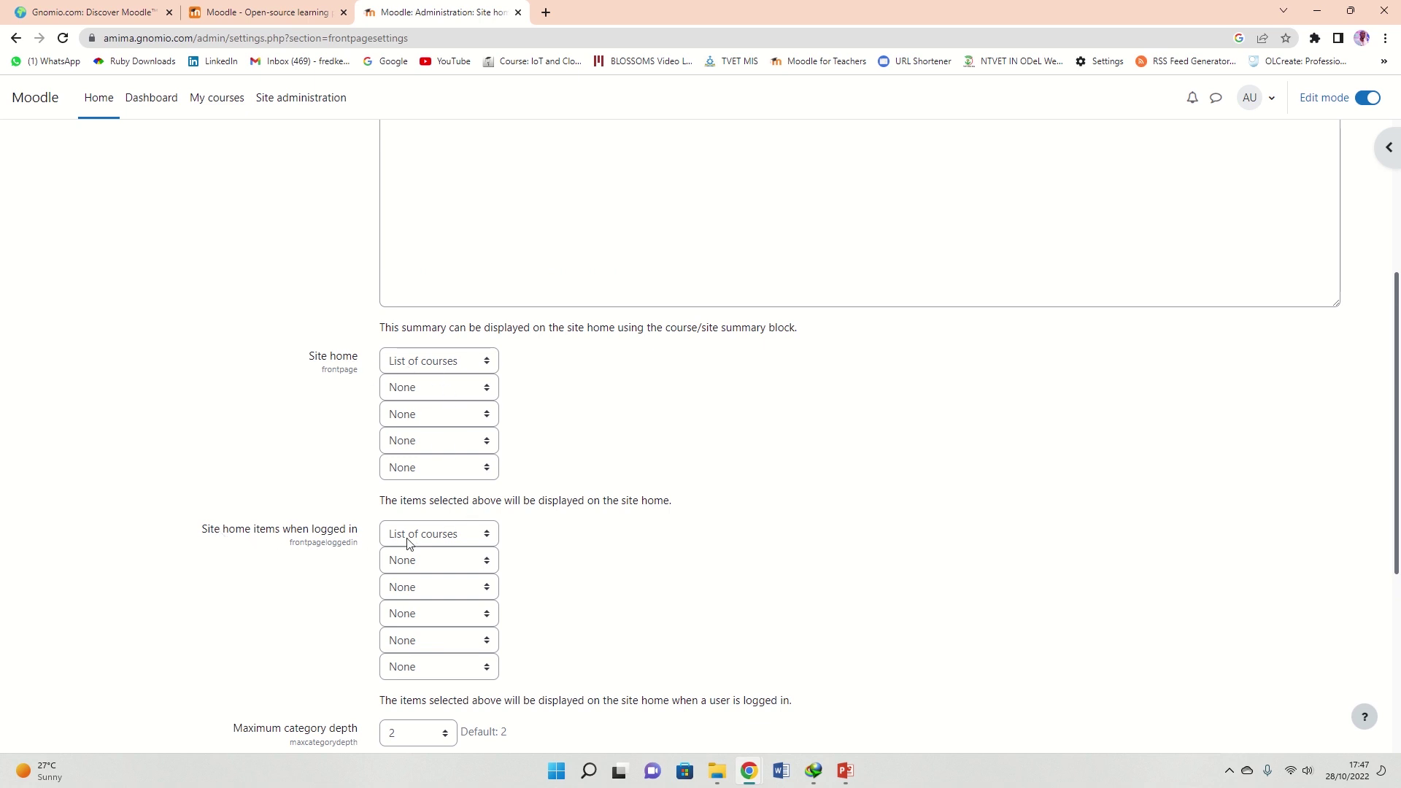
left_click_drag(400, 329, 827, 336)
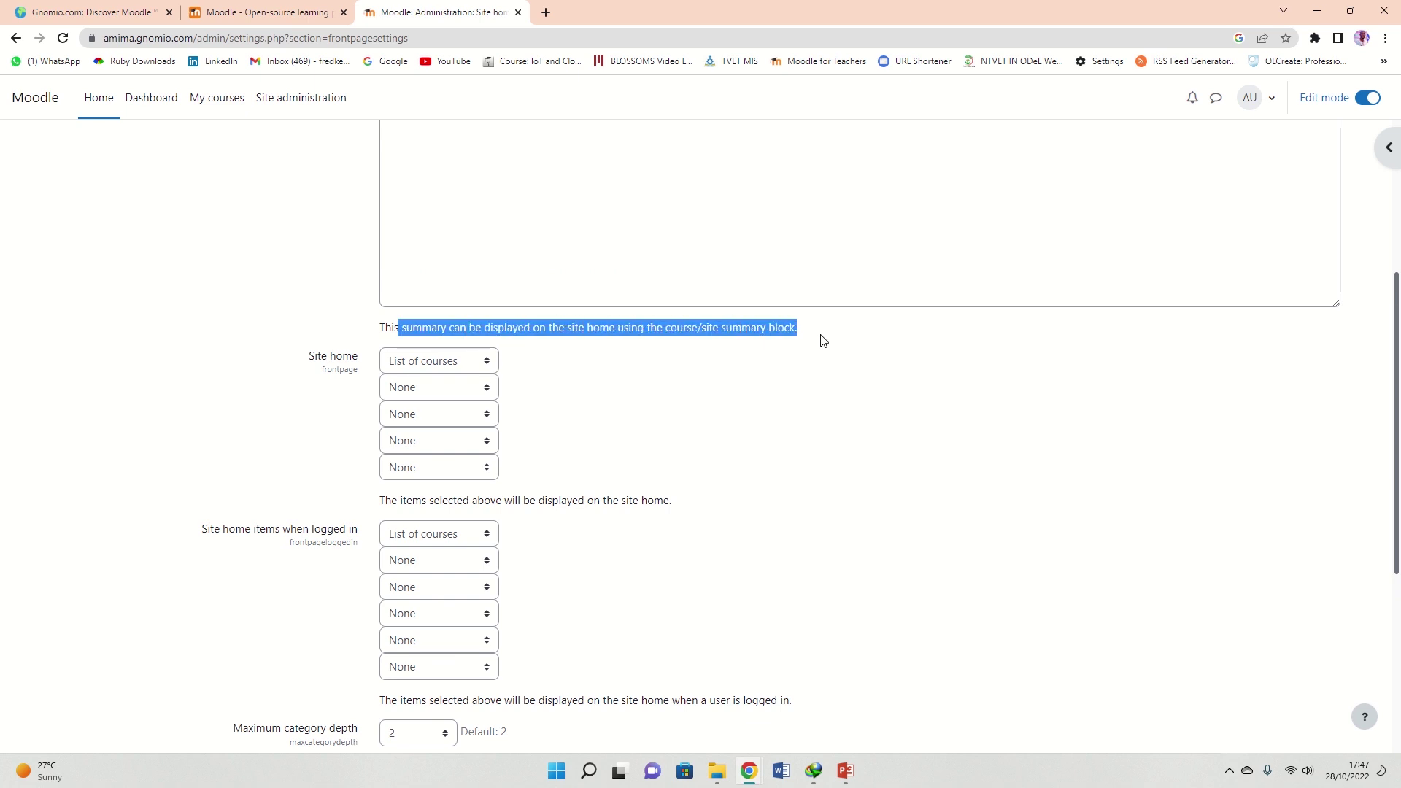
left_click_drag(378, 504, 697, 509)
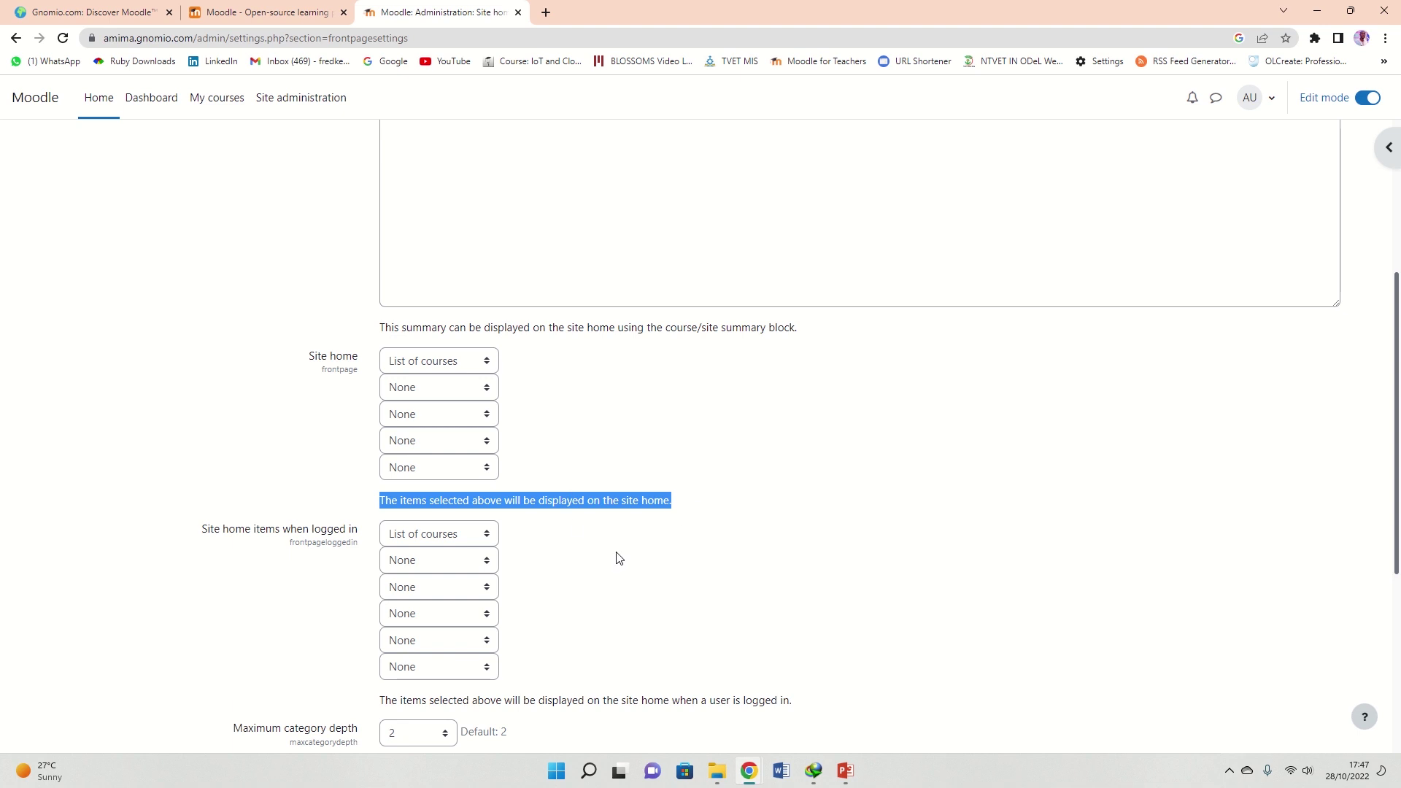
left_click(505, 523)
scroll(276, 475, "down", 1)
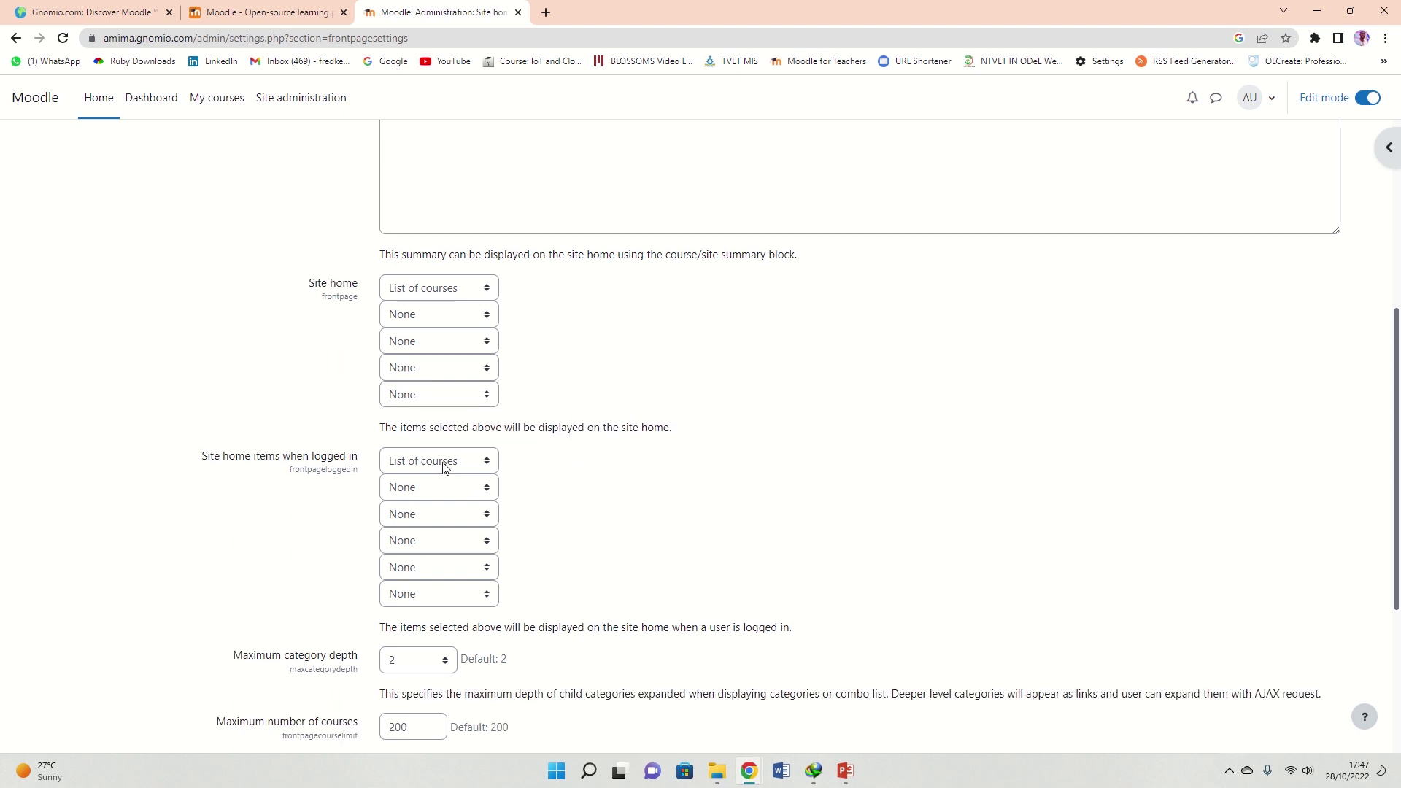
scroll(620, 484, "down", 4)
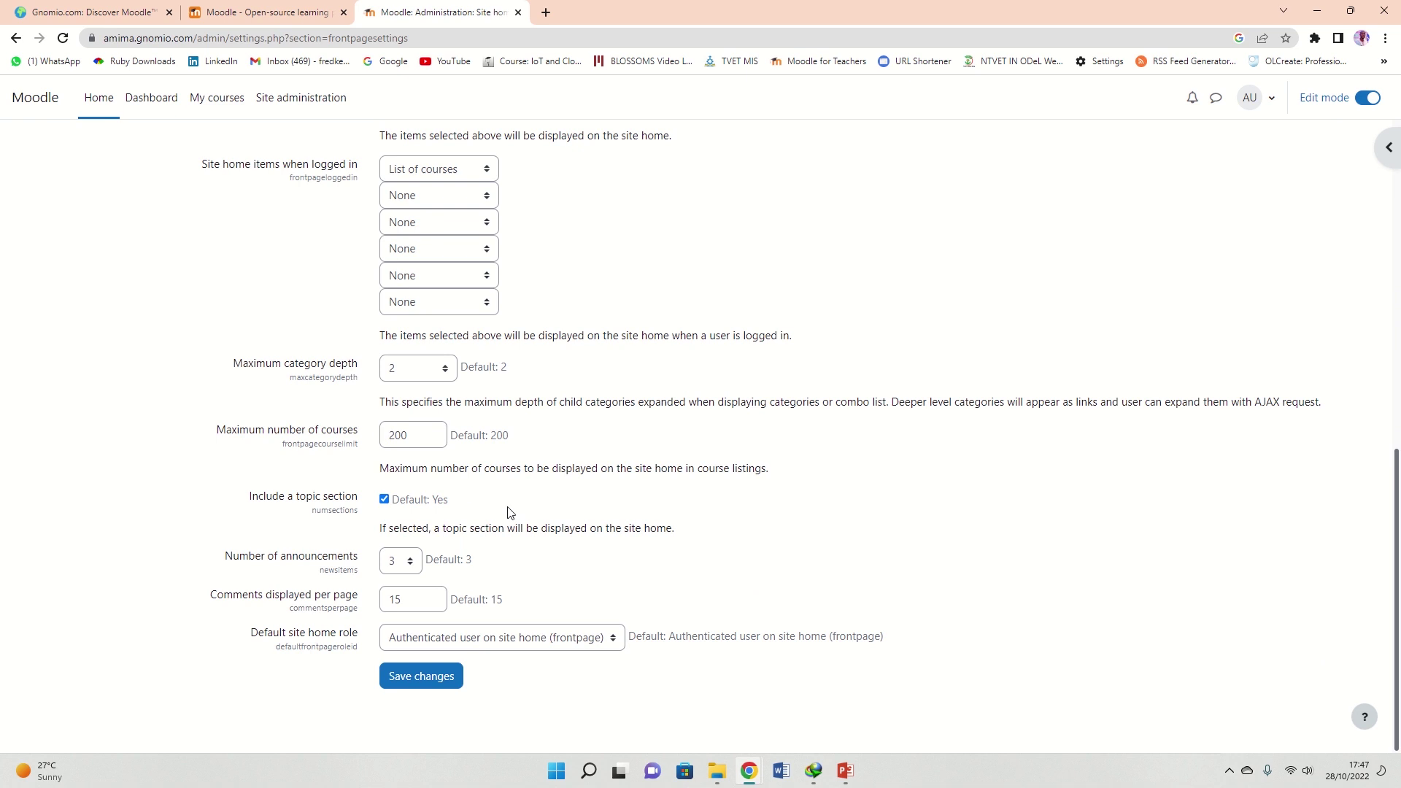
Save the site home settings, check the 'Amima Elearning PLatform' heading, and open the user menu
left_click(429, 680)
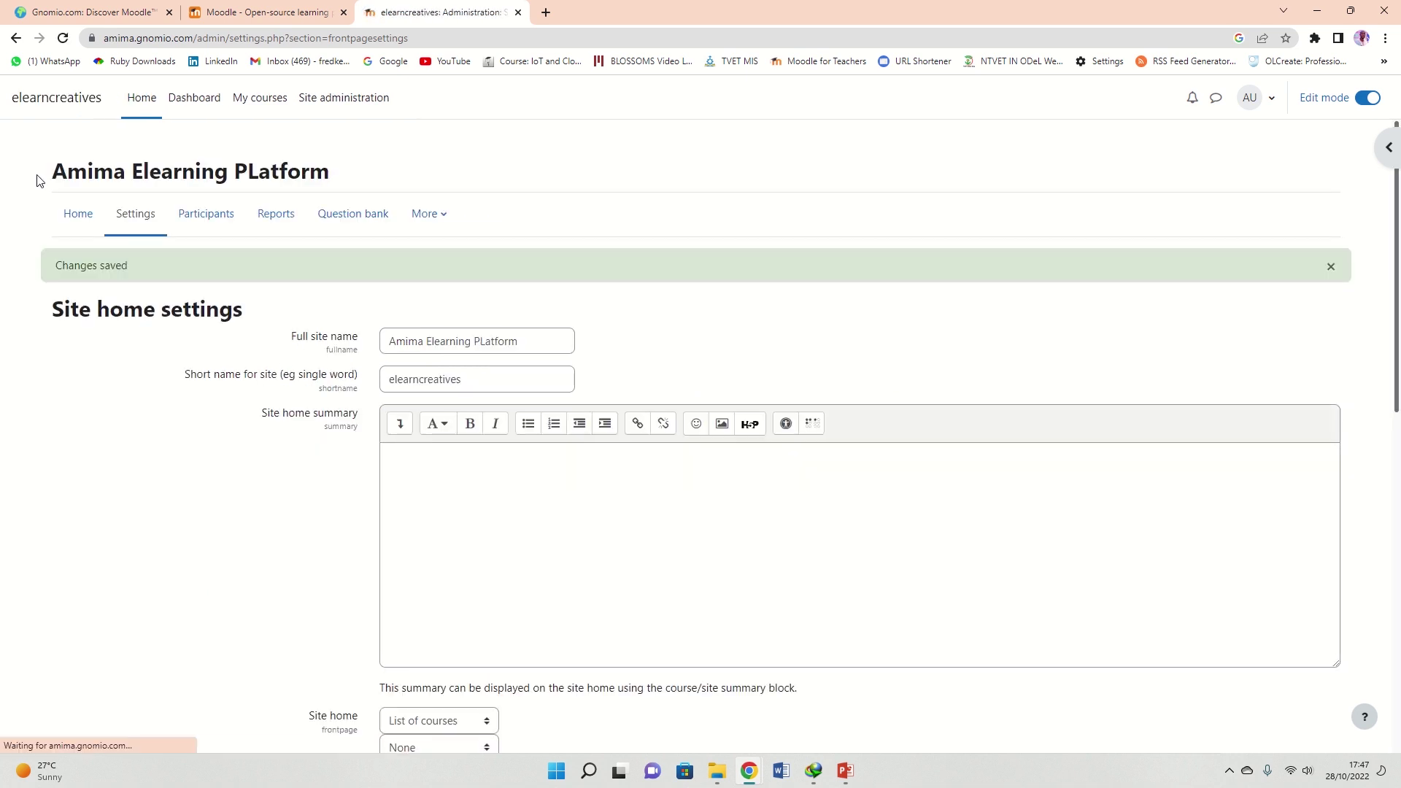
left_click_drag(45, 173, 358, 176)
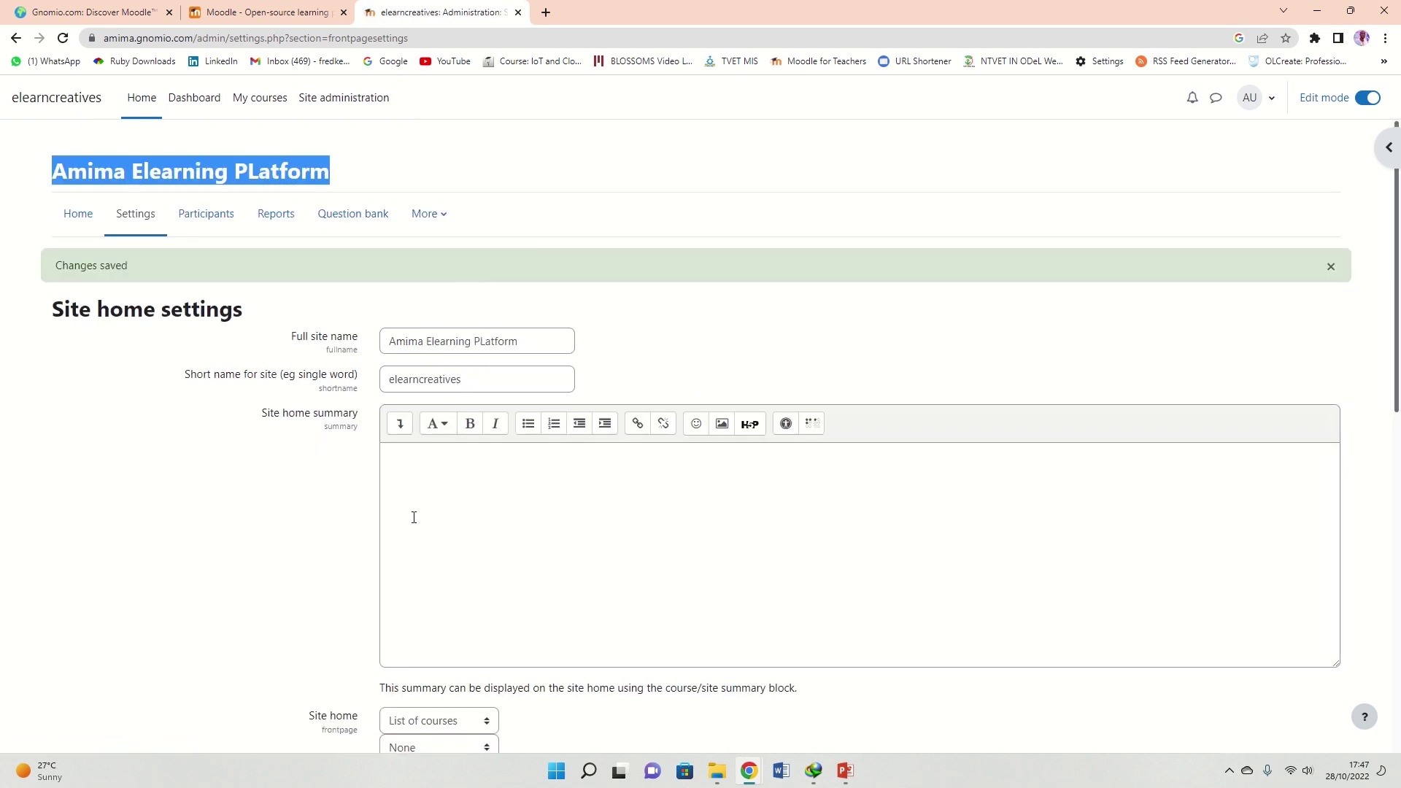
left_click(1271, 108)
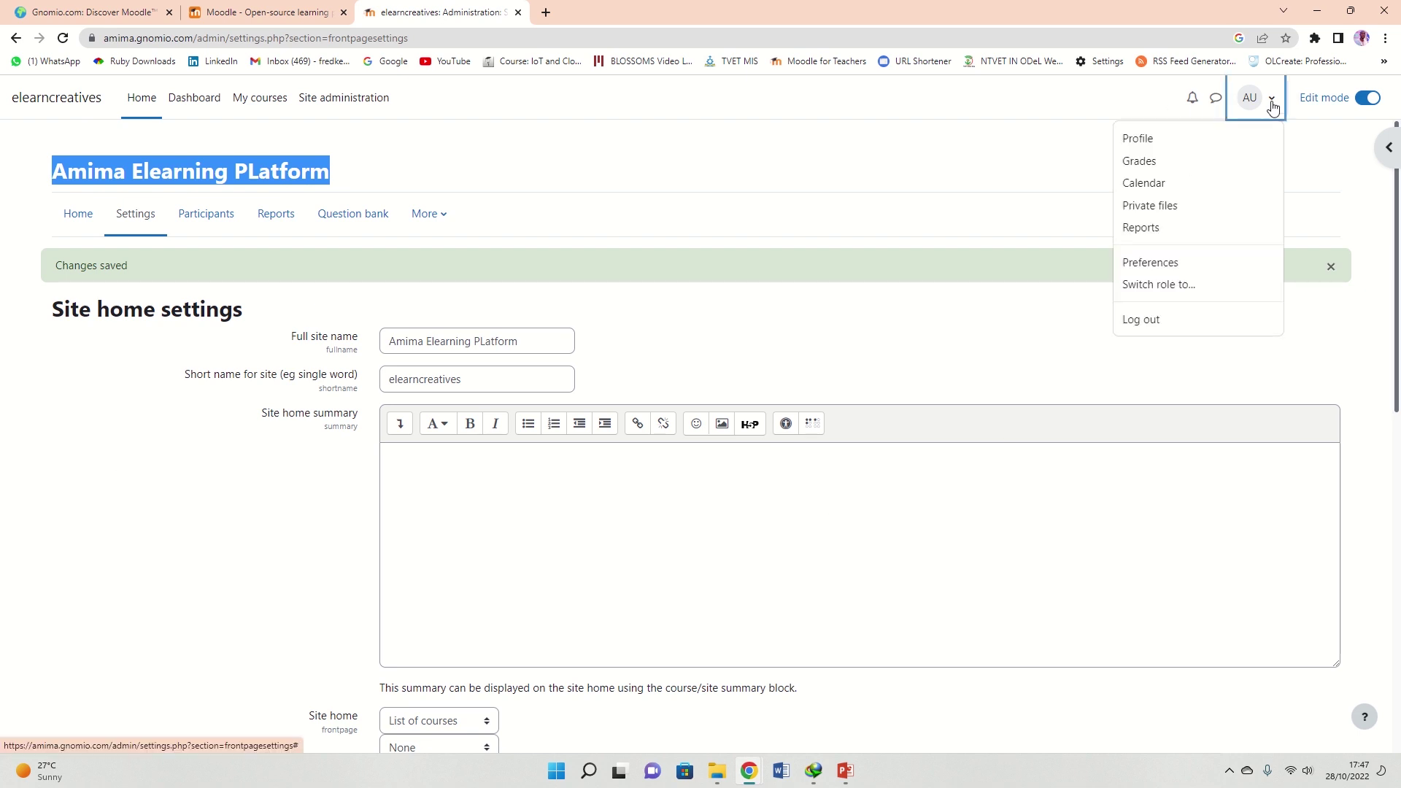
Open the admin profile with Edit mode on and start editing it, leaving username admin unchanged
left_click(1152, 142)
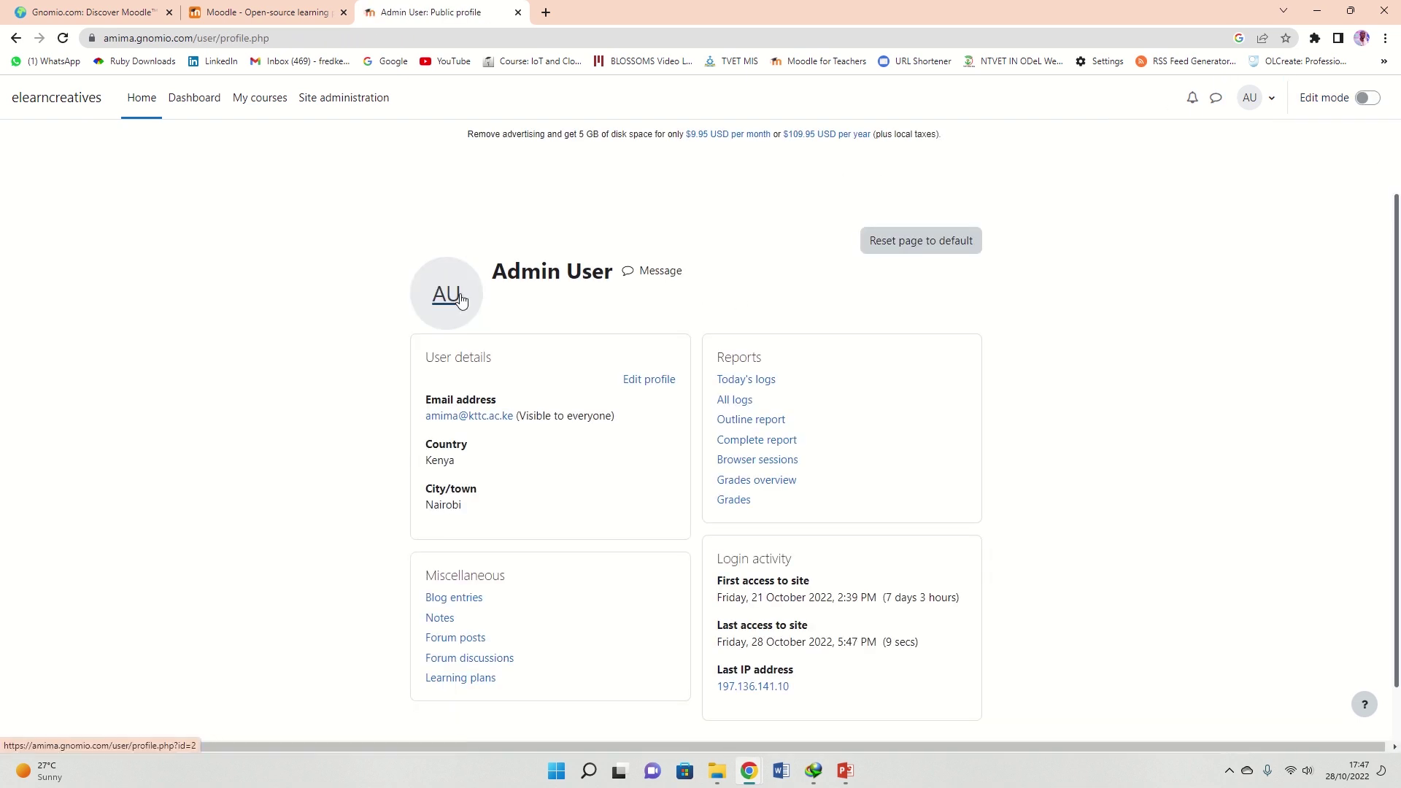
scroll(444, 294, "down", 1)
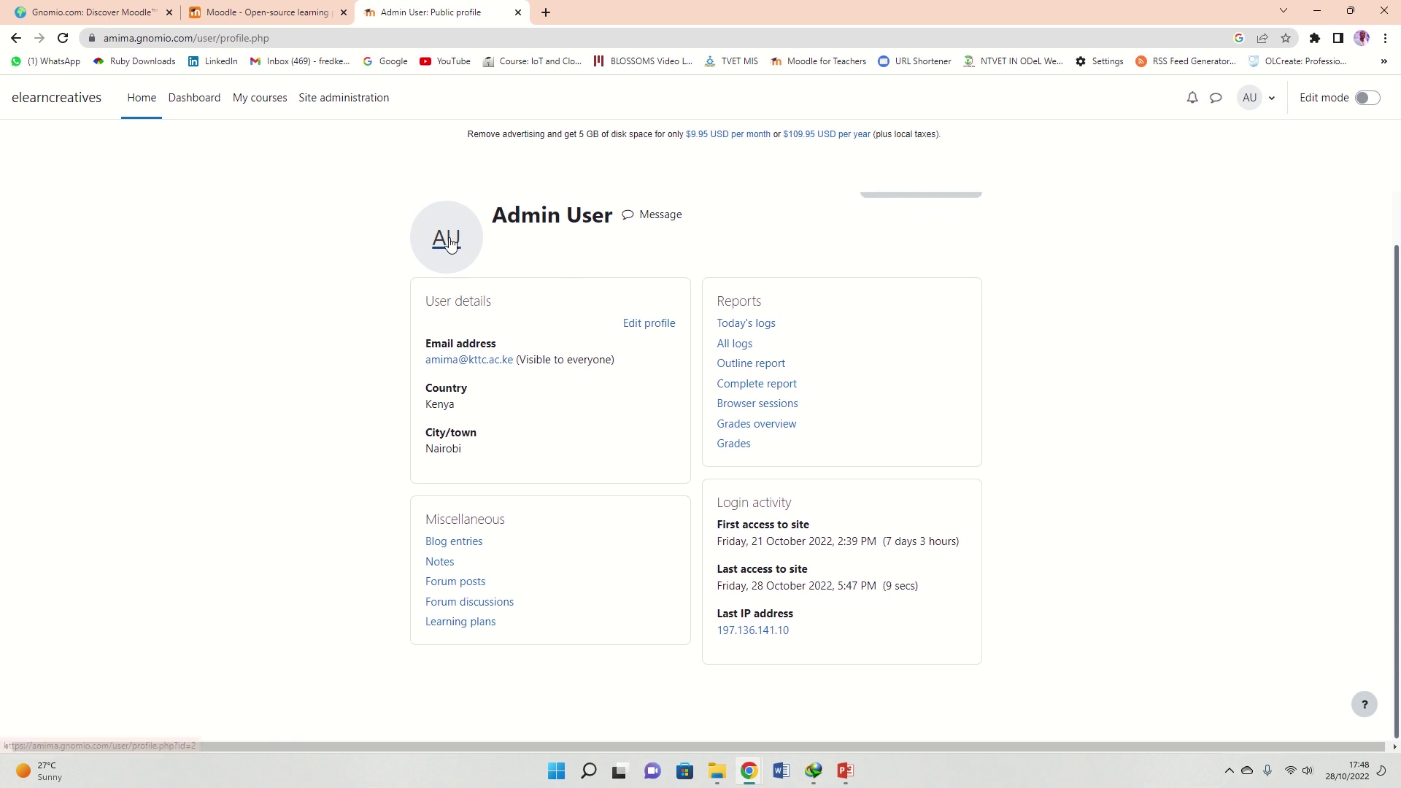
left_click(1368, 99)
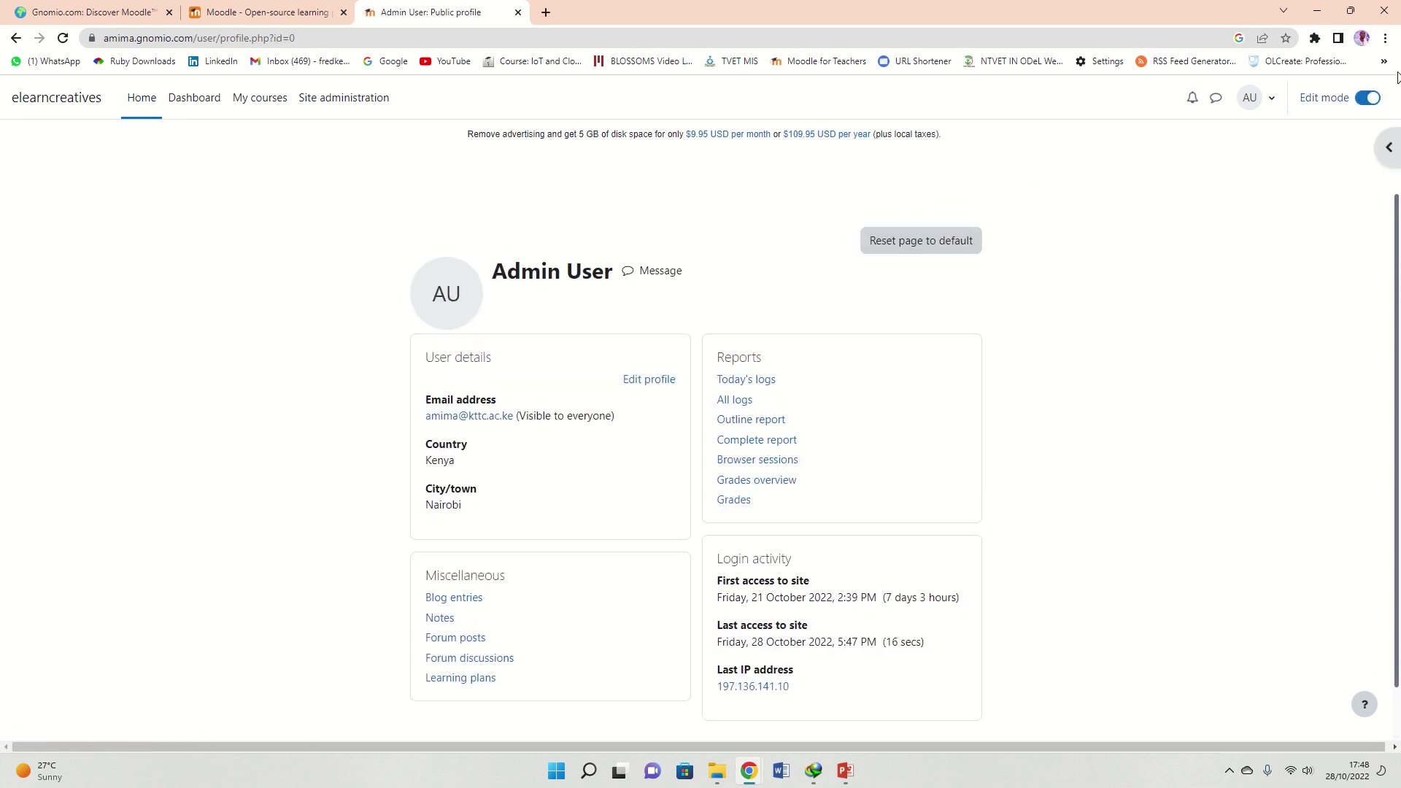
left_click(646, 323)
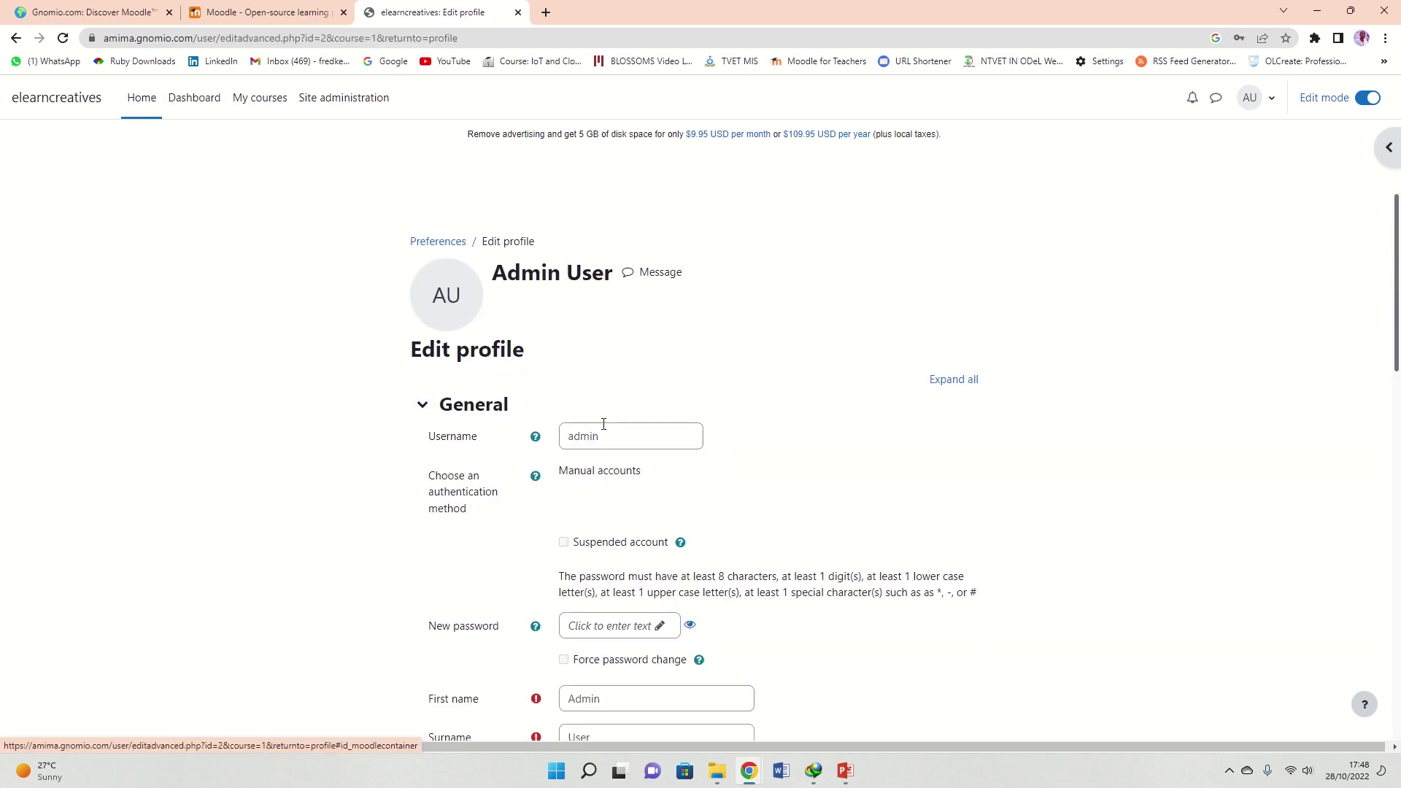
double_click(603, 436)
left_click(627, 438)
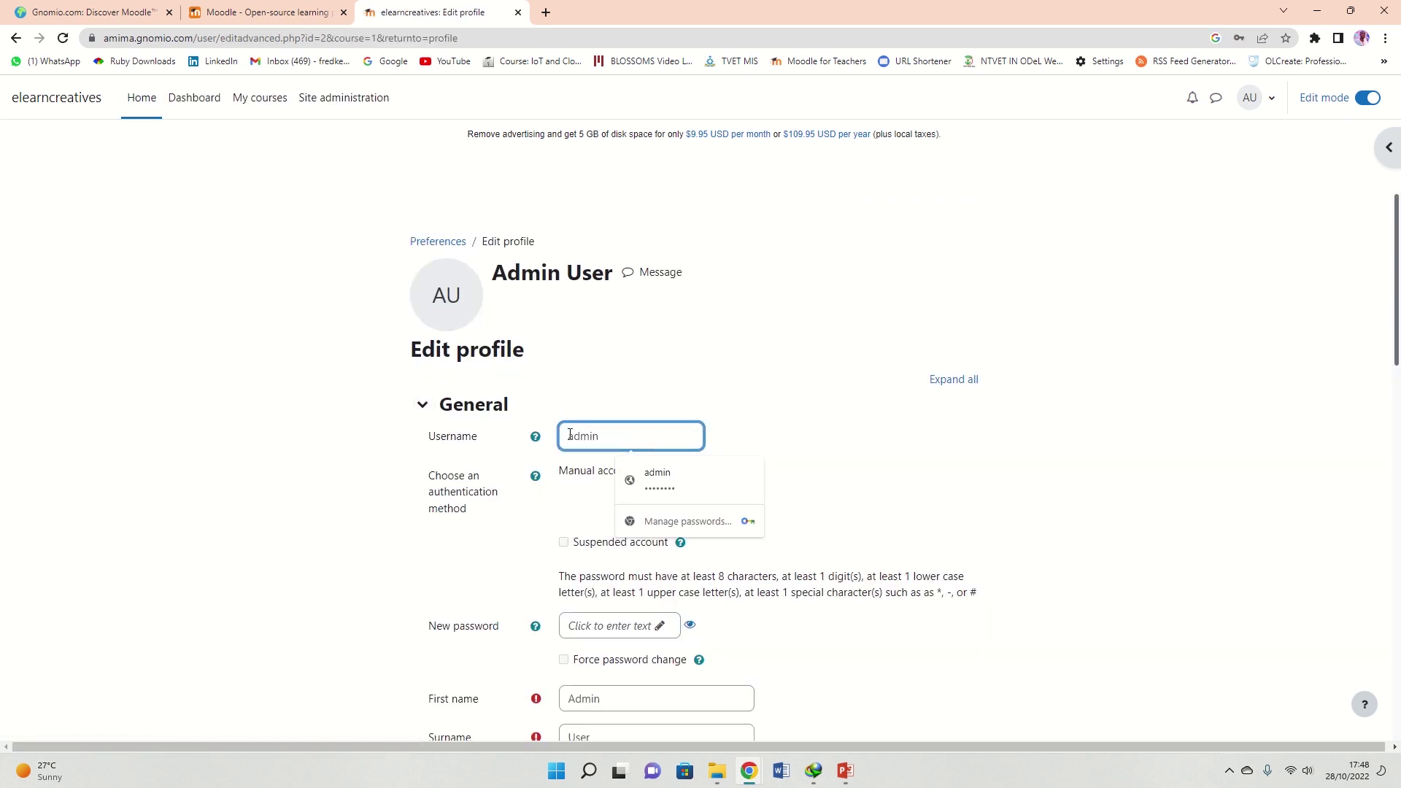
left_click(622, 414)
left_click_drag(616, 433, 566, 443)
left_click(719, 392)
Review the password requirements and remaining profile fields, then save with Update profile
scroll(741, 388, "down", 2)
scroll(594, 482, "down", 3)
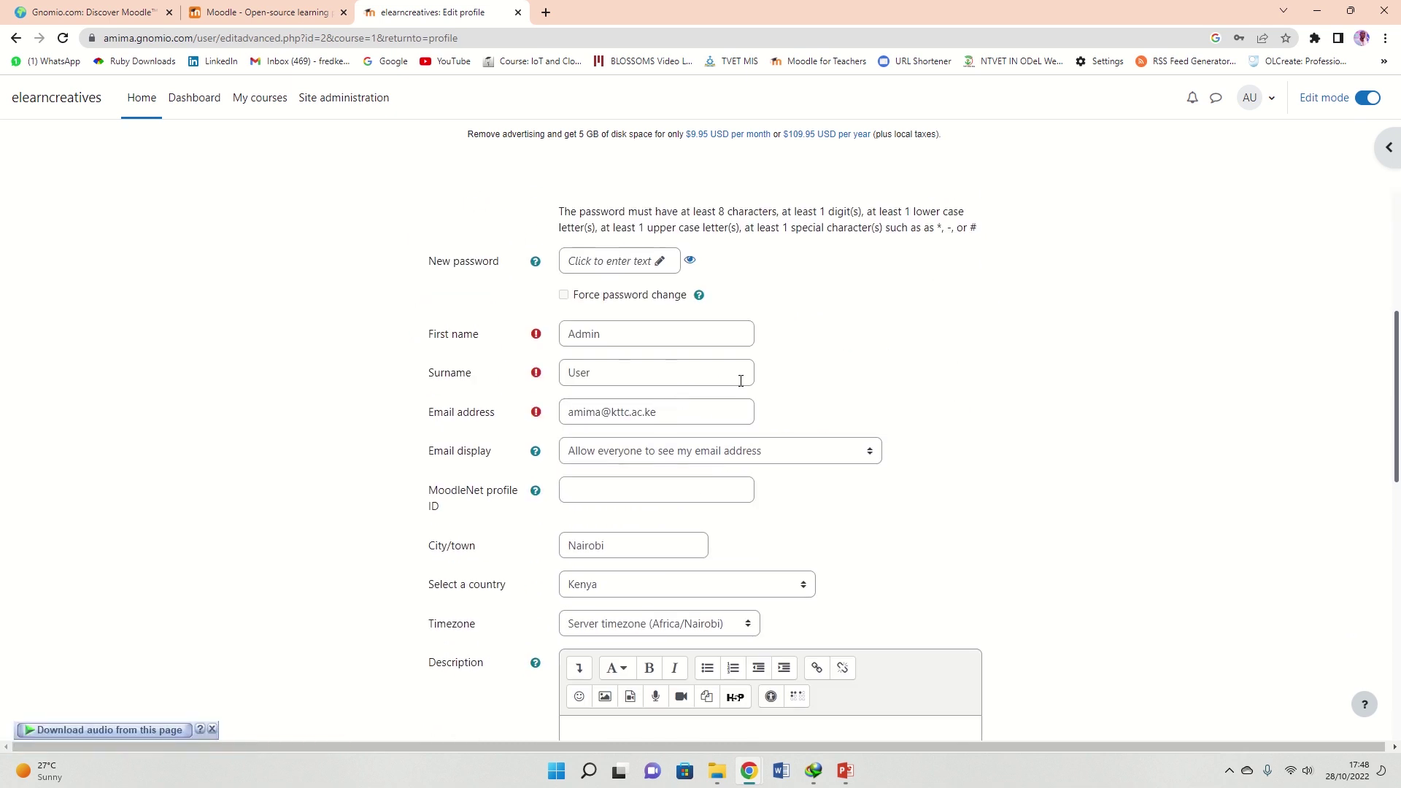
scroll(603, 431, "down", 2)
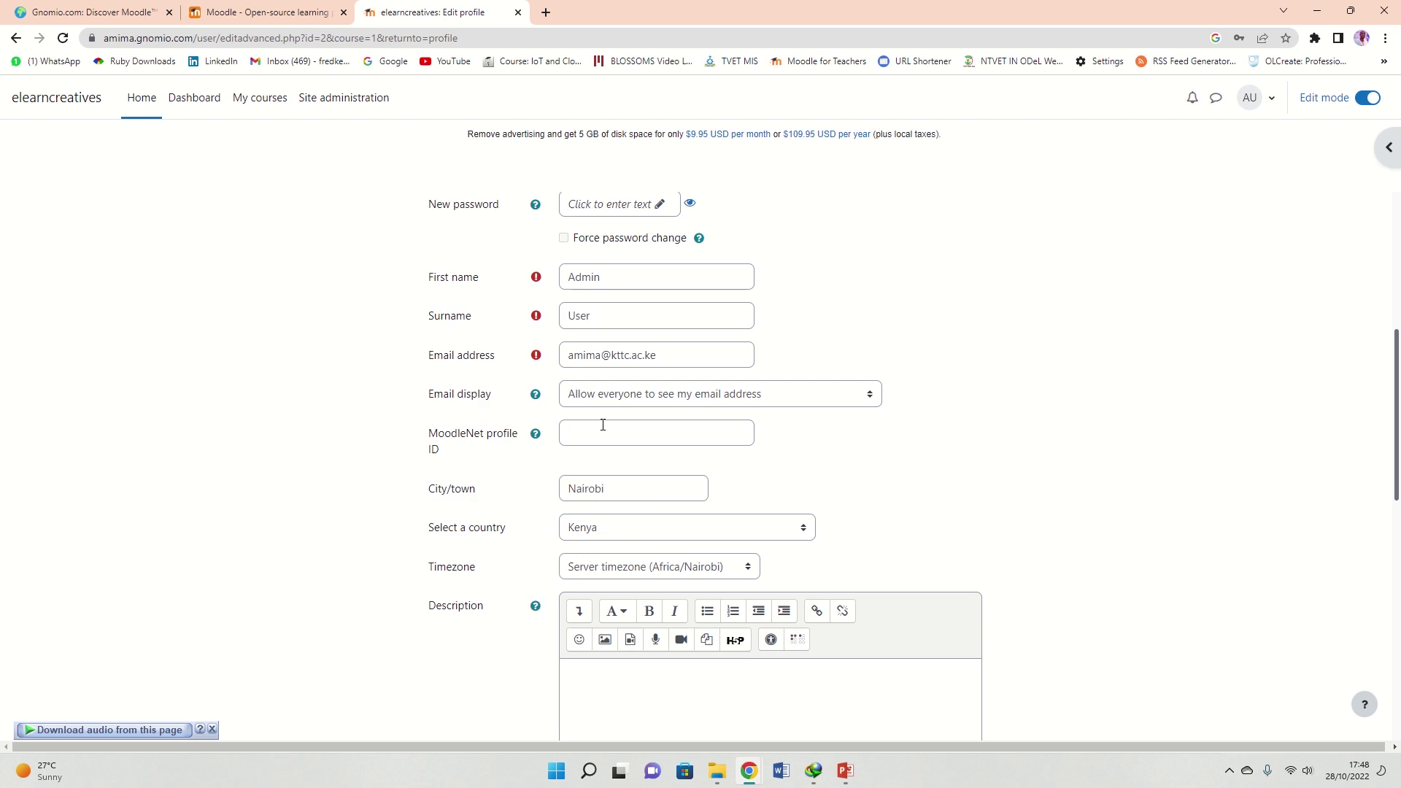
scroll(613, 394, "up", 3)
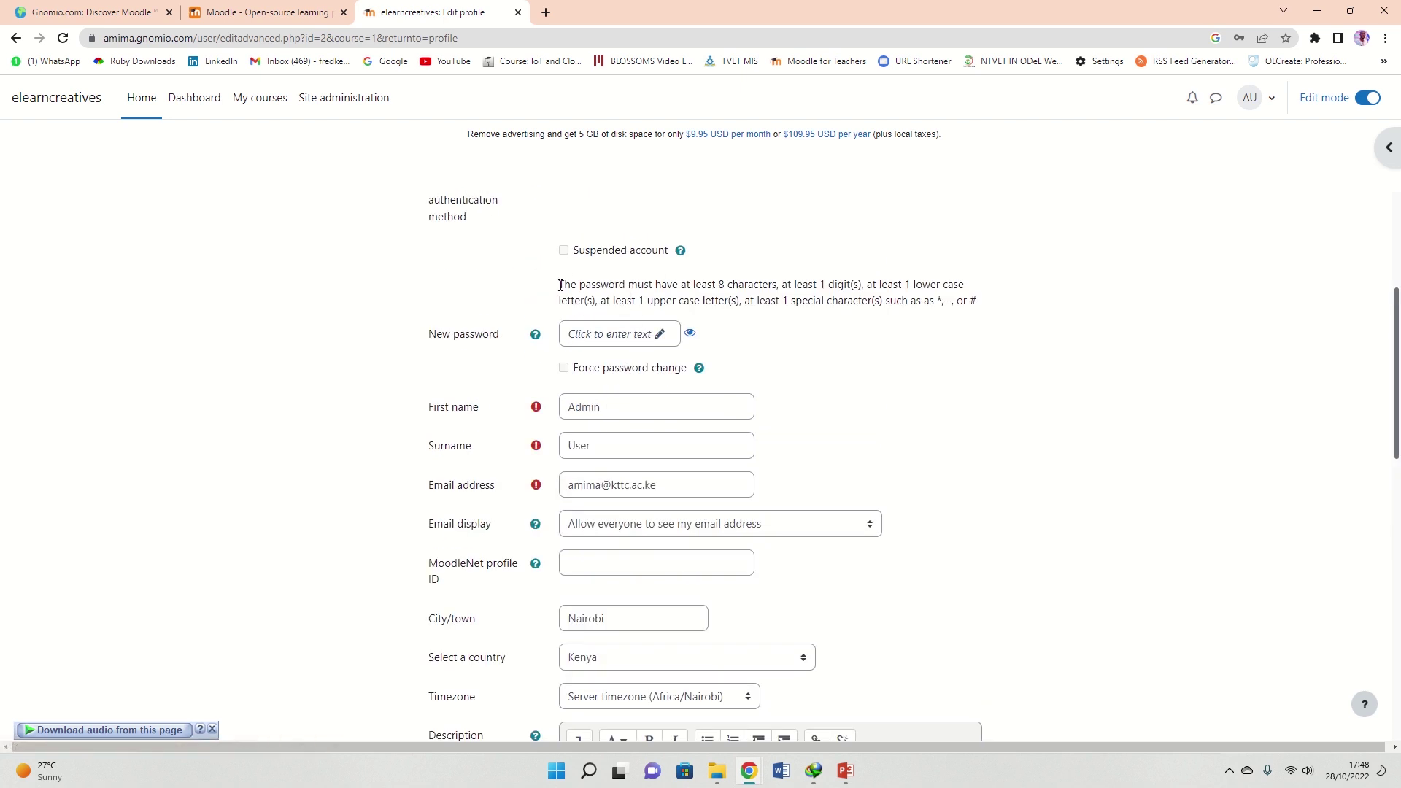
left_click_drag(560, 285, 1020, 305)
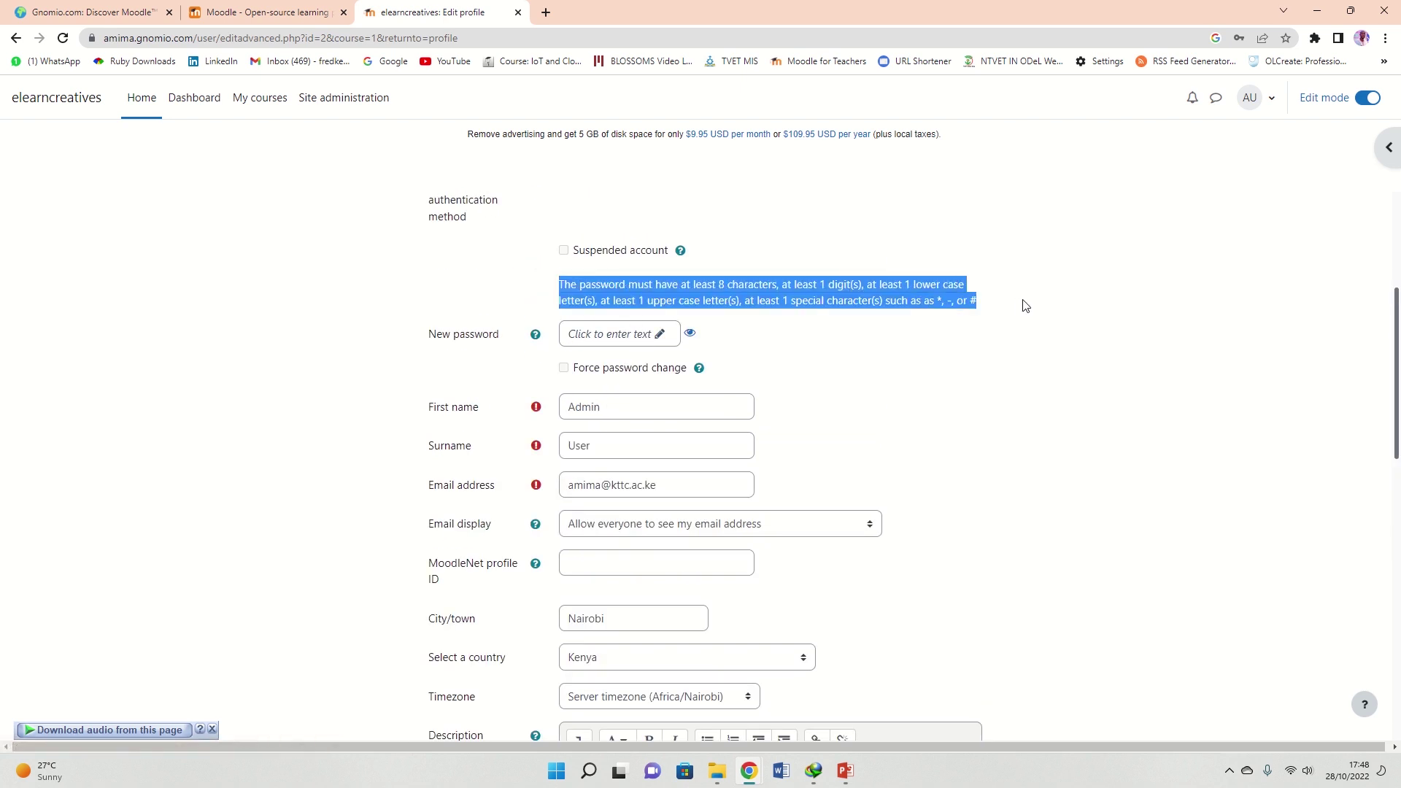
left_click(702, 292)
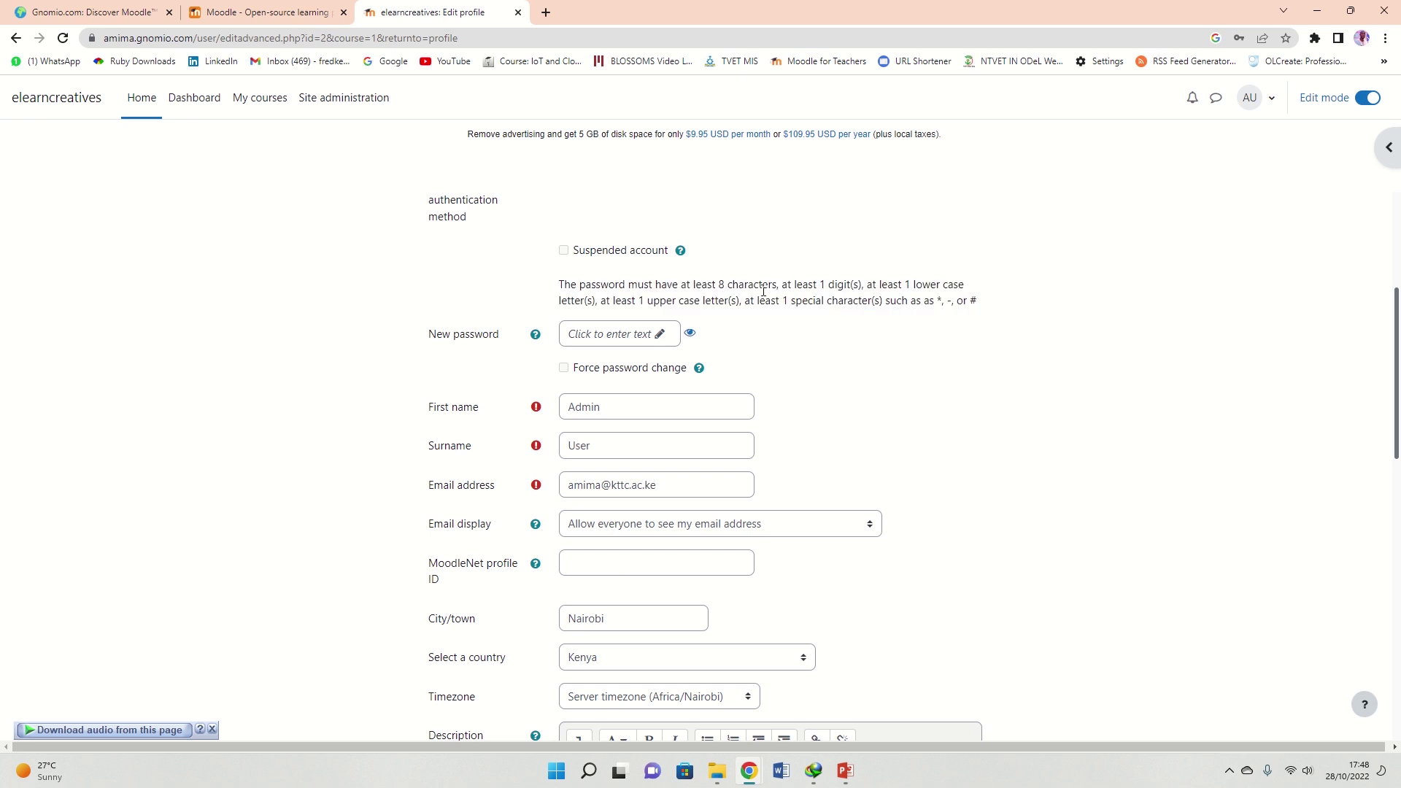
left_click_drag(775, 291, 882, 300)
left_click(909, 359)
scroll(690, 440, "down", 1)
scroll(678, 314, "down", 5)
scroll(666, 388, "up", 4)
scroll(671, 387, "down", 3)
scroll(676, 452, "down", 6)
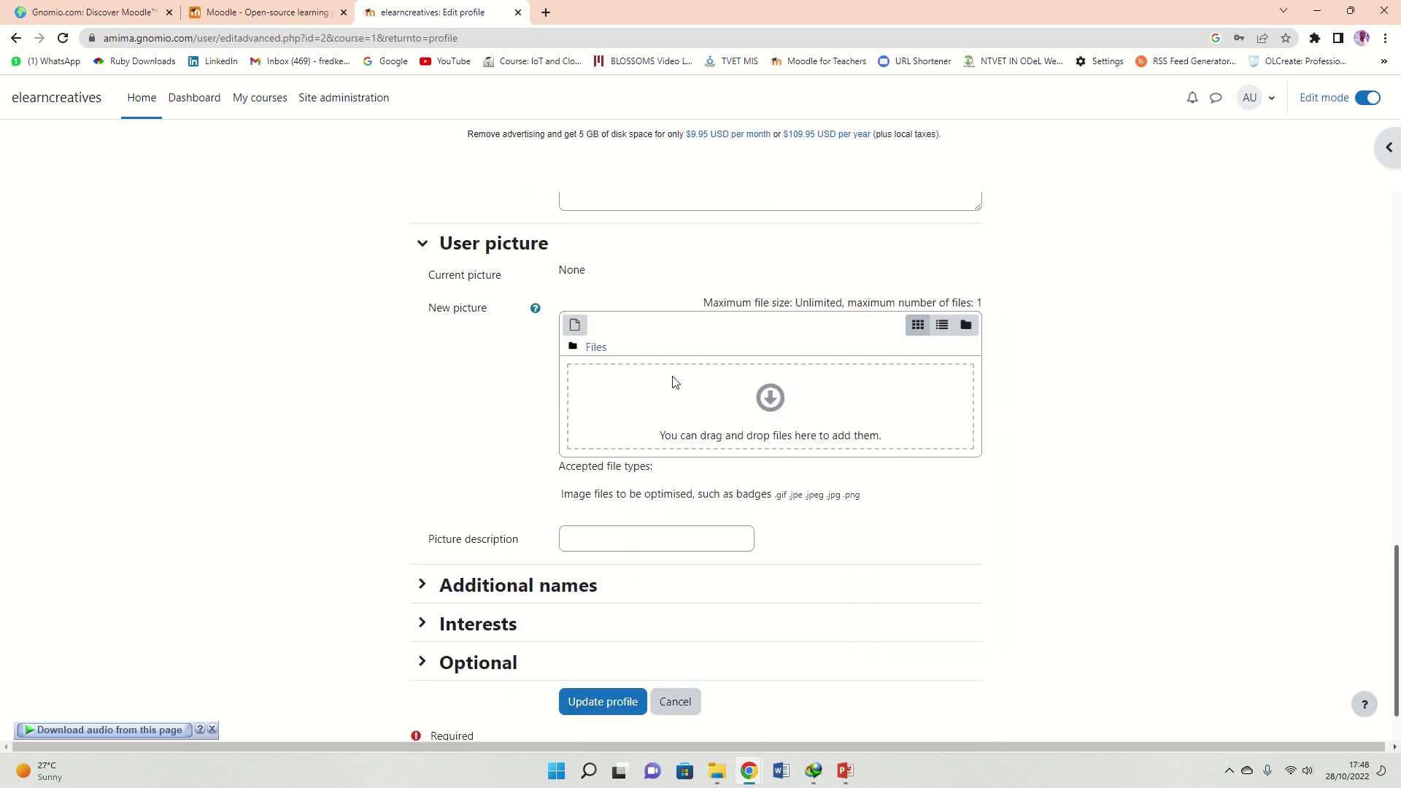
scroll(616, 504, "down", 1)
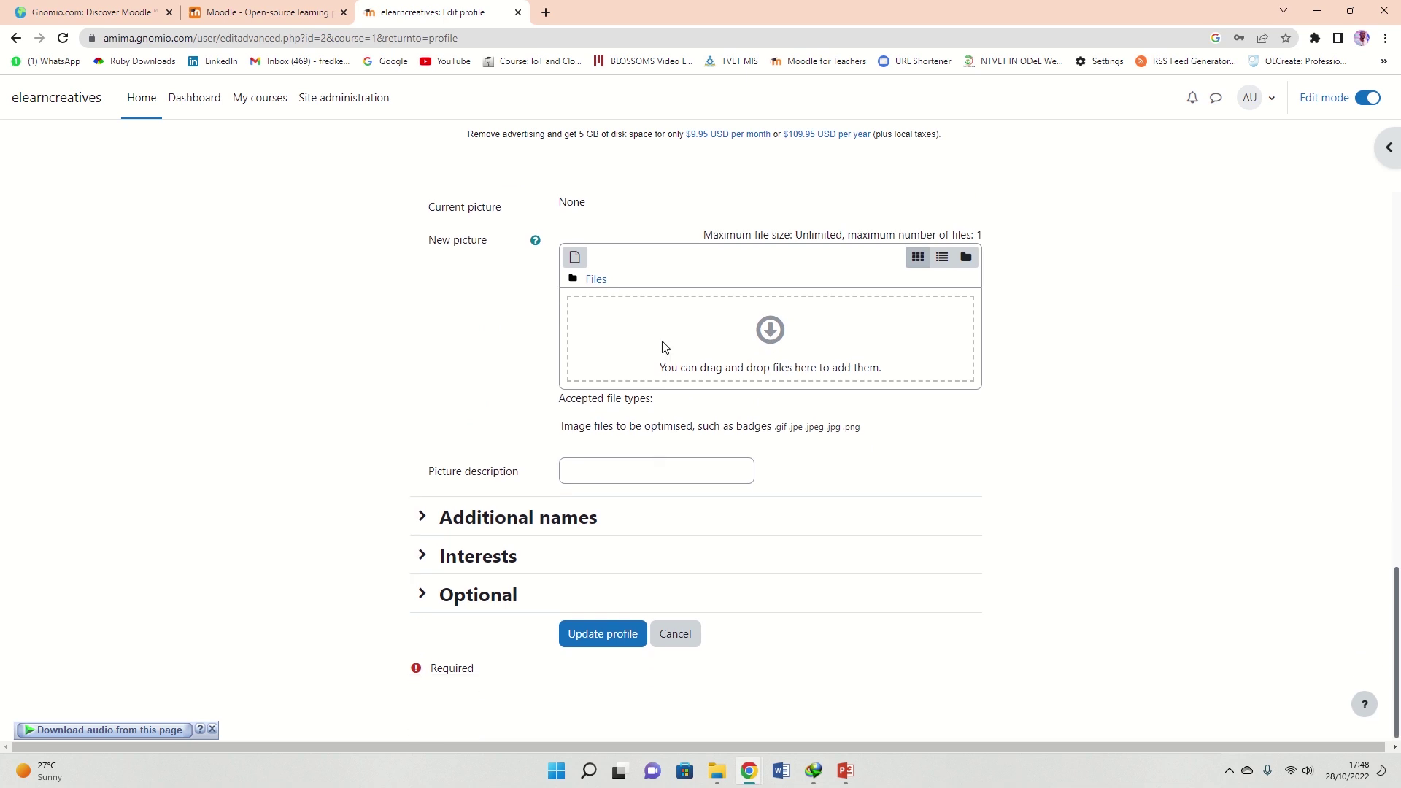
left_click(620, 636)
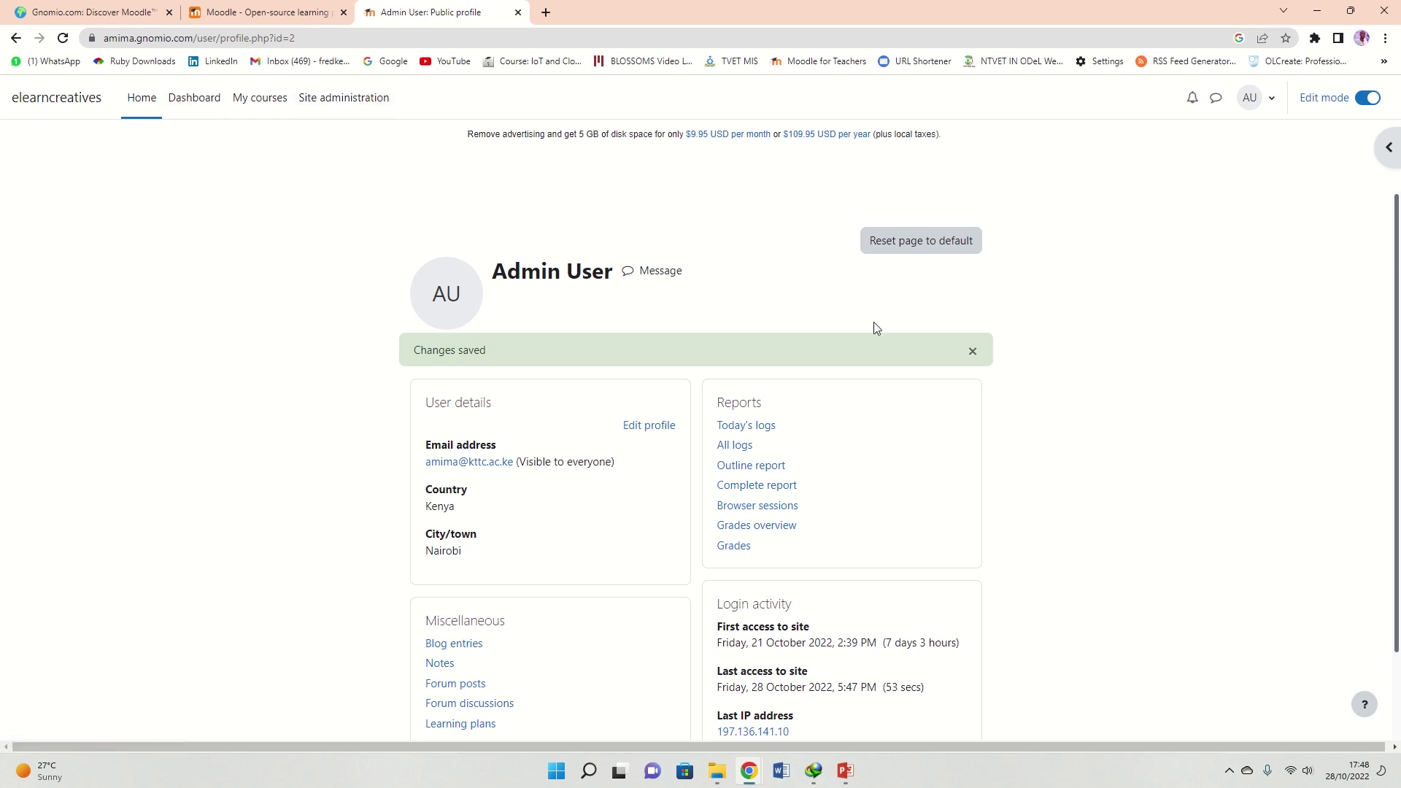
Check the empty My courses page, dismiss its tour, and show Site administration's Courses section
left_click(264, 100)
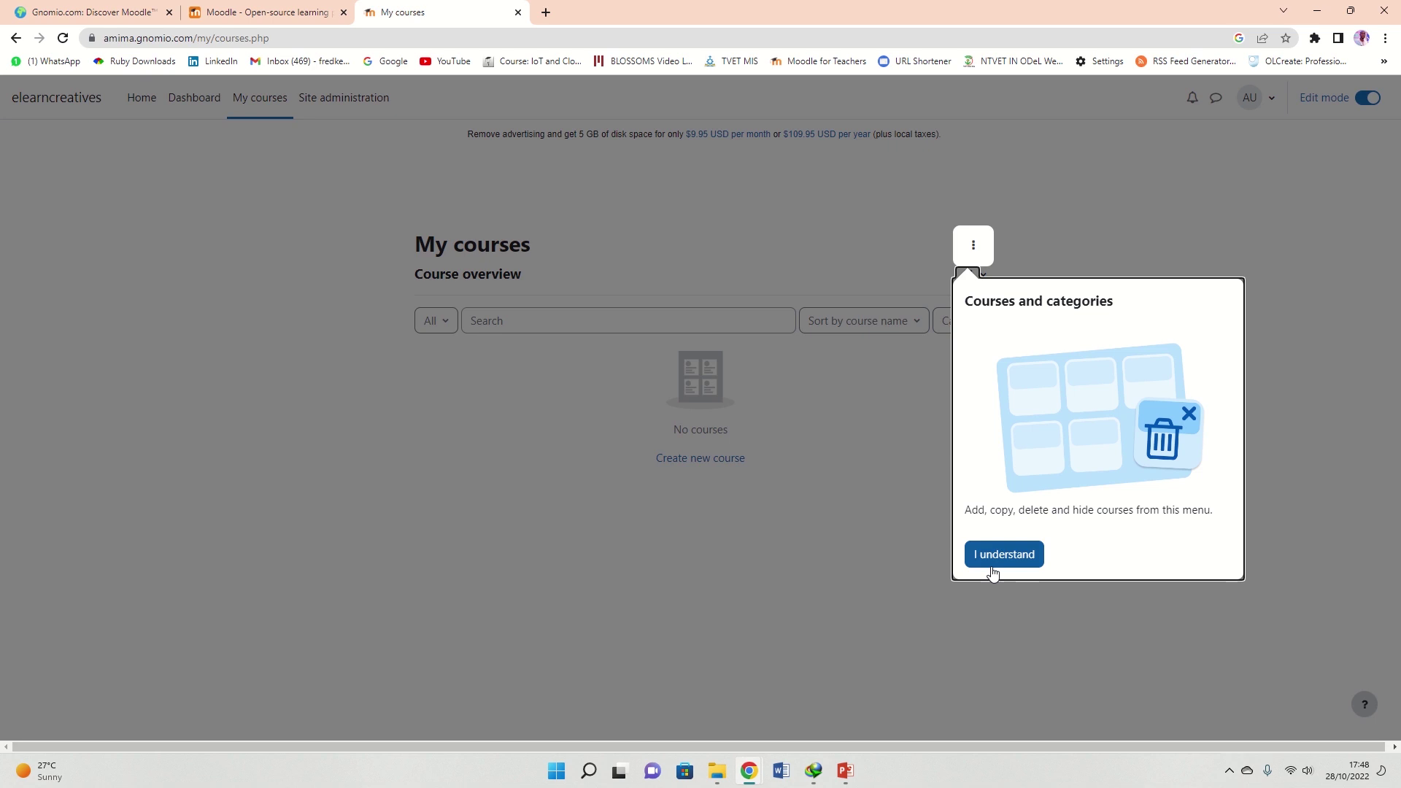
left_click(1010, 556)
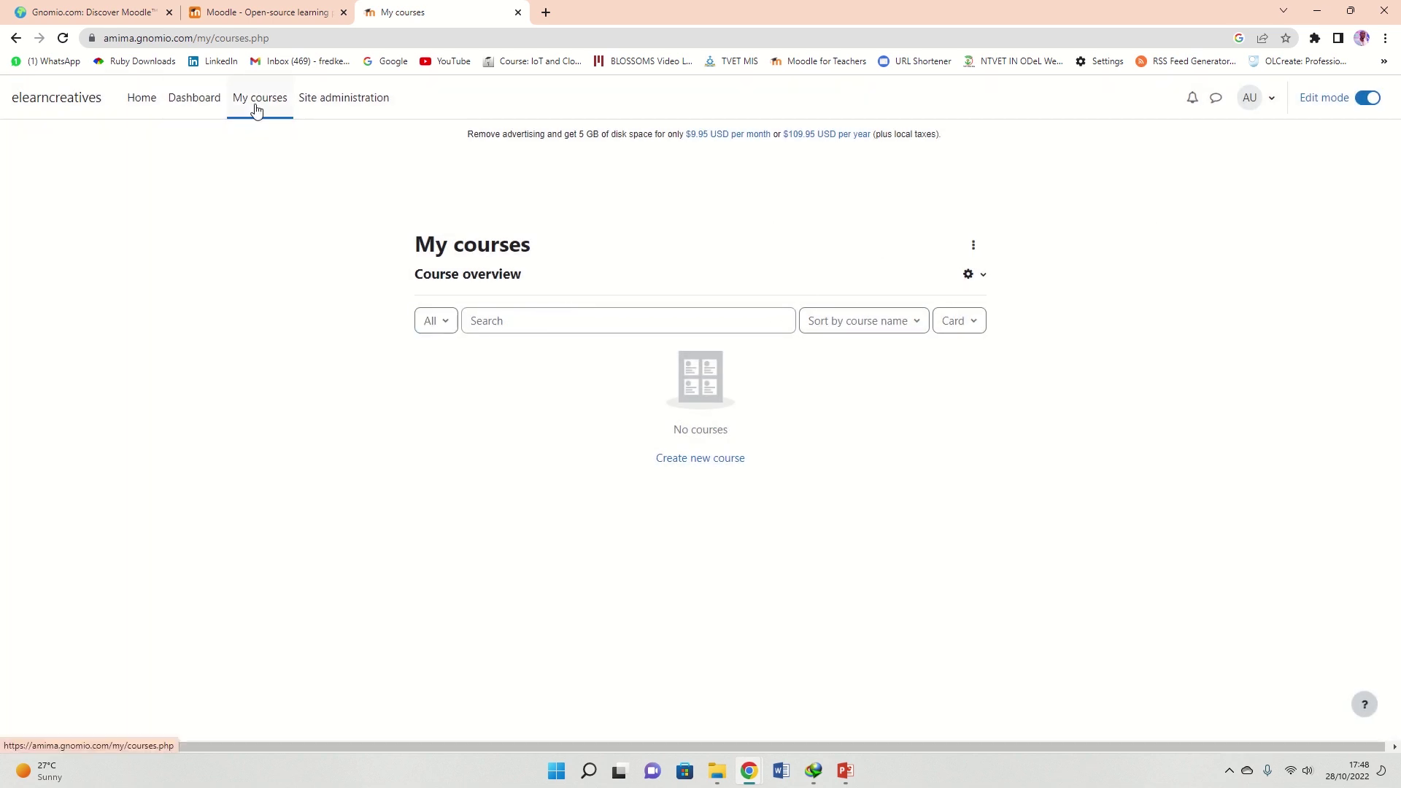
left_click(347, 100)
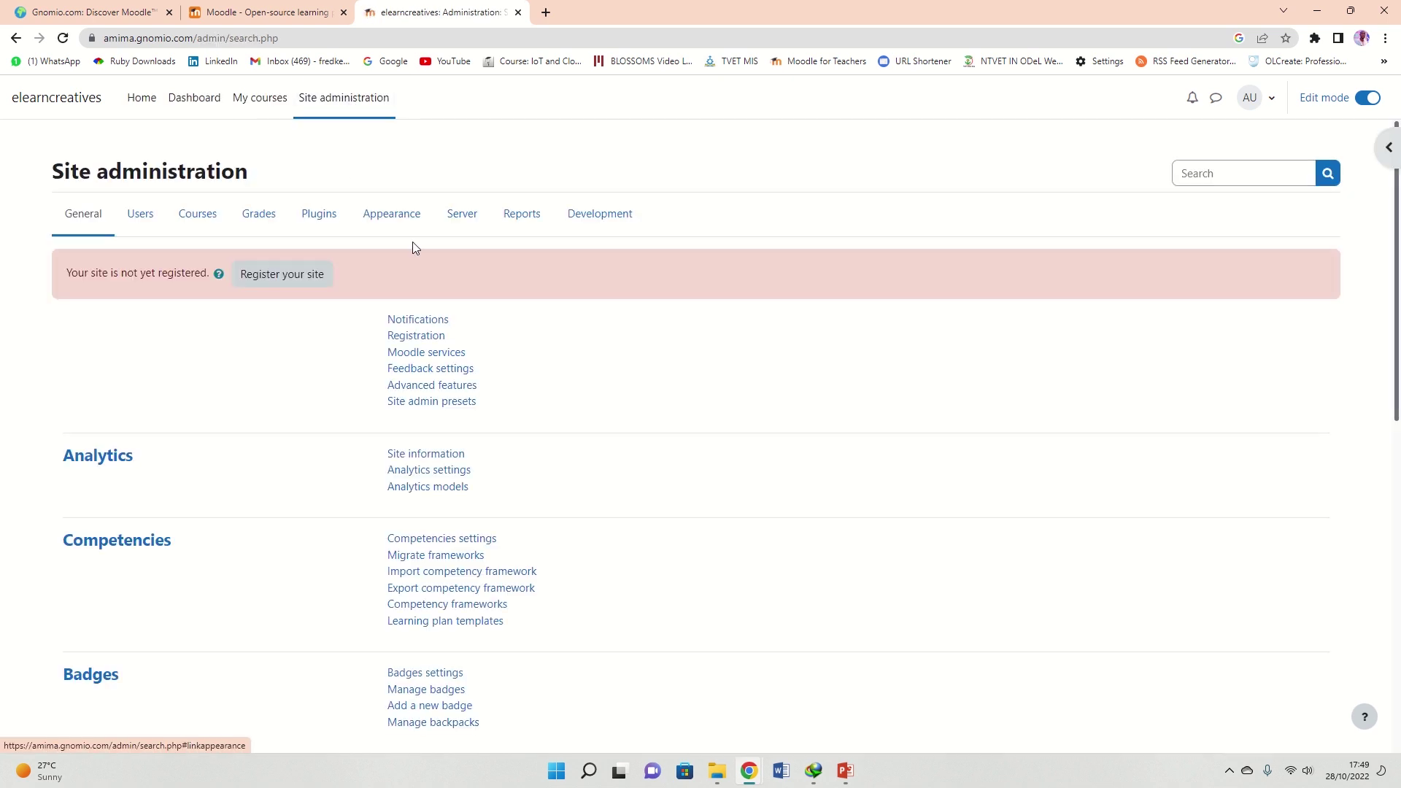
left_click(204, 220)
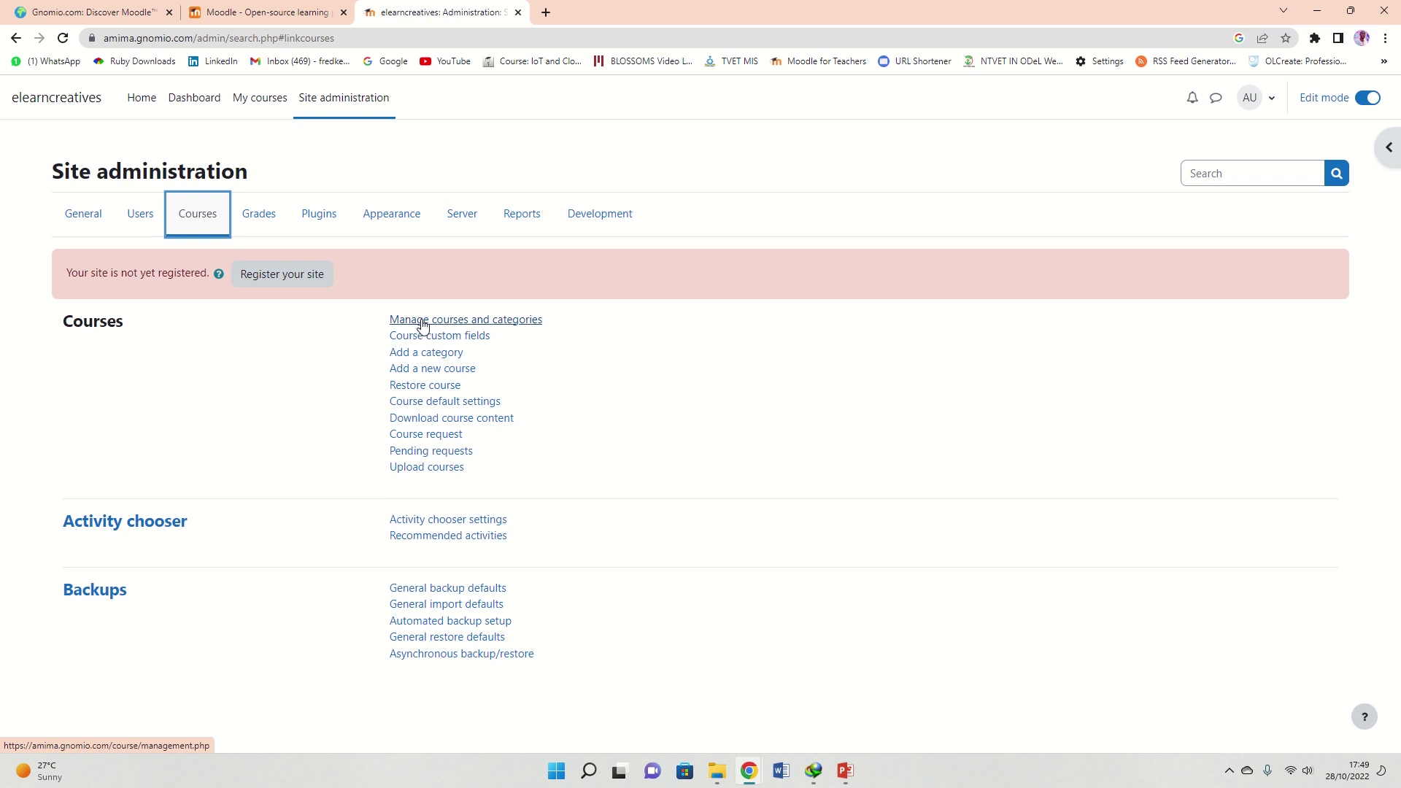
left_click_drag(485, 372, 379, 379)
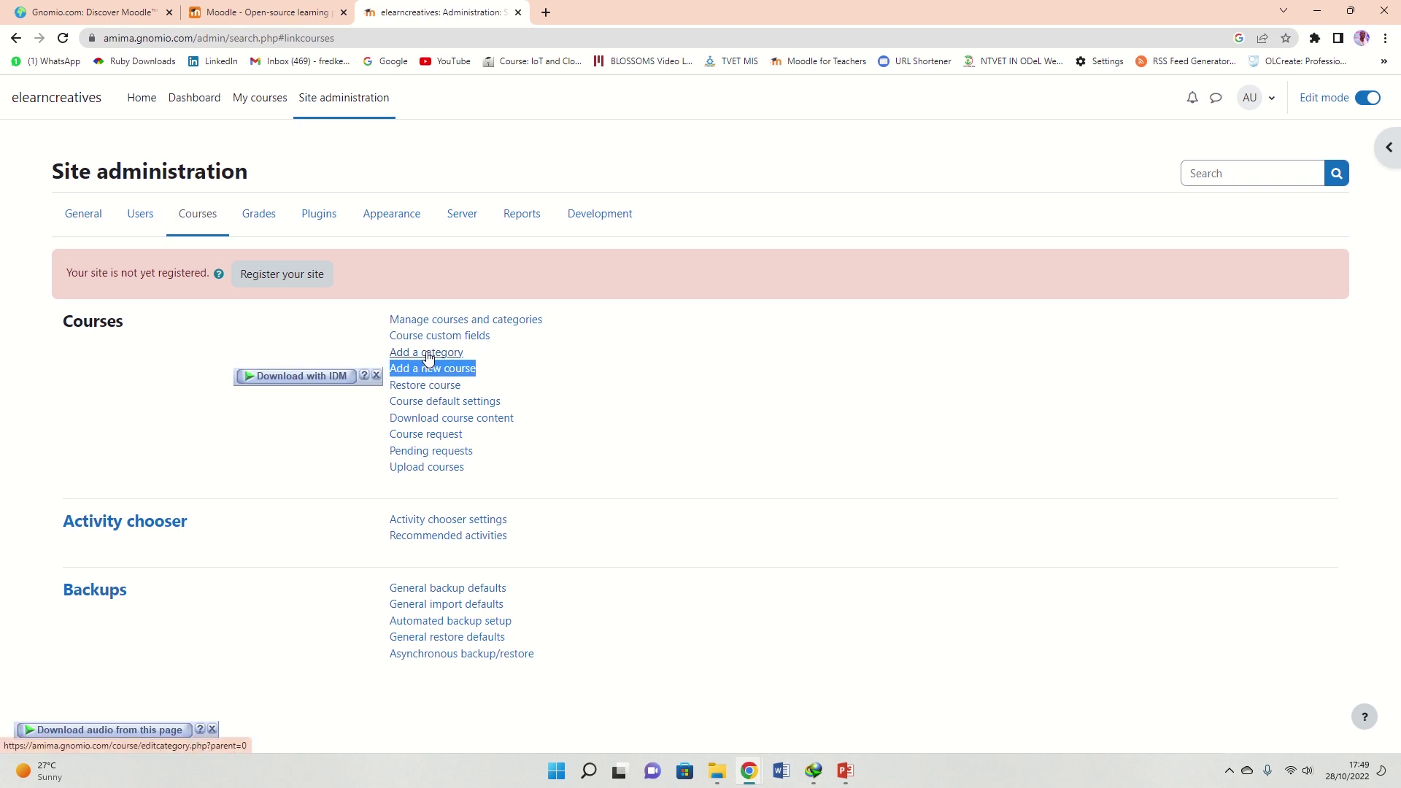
Add a new course named 'Introduction to Moodle', short name 'Moodle', in Category 1
left_click(430, 373)
left_click(424, 372)
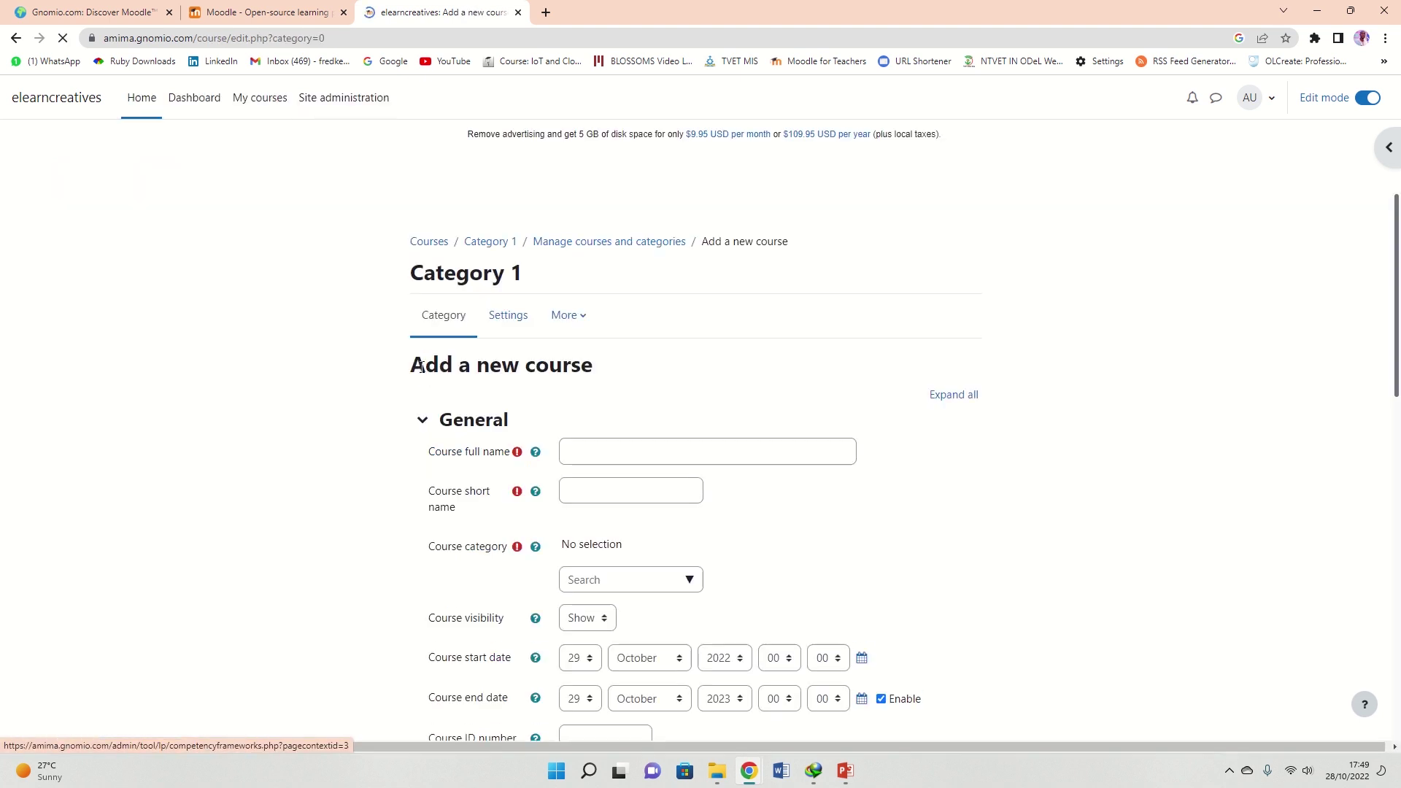
scroll(653, 353, "down", 2)
left_click(622, 312)
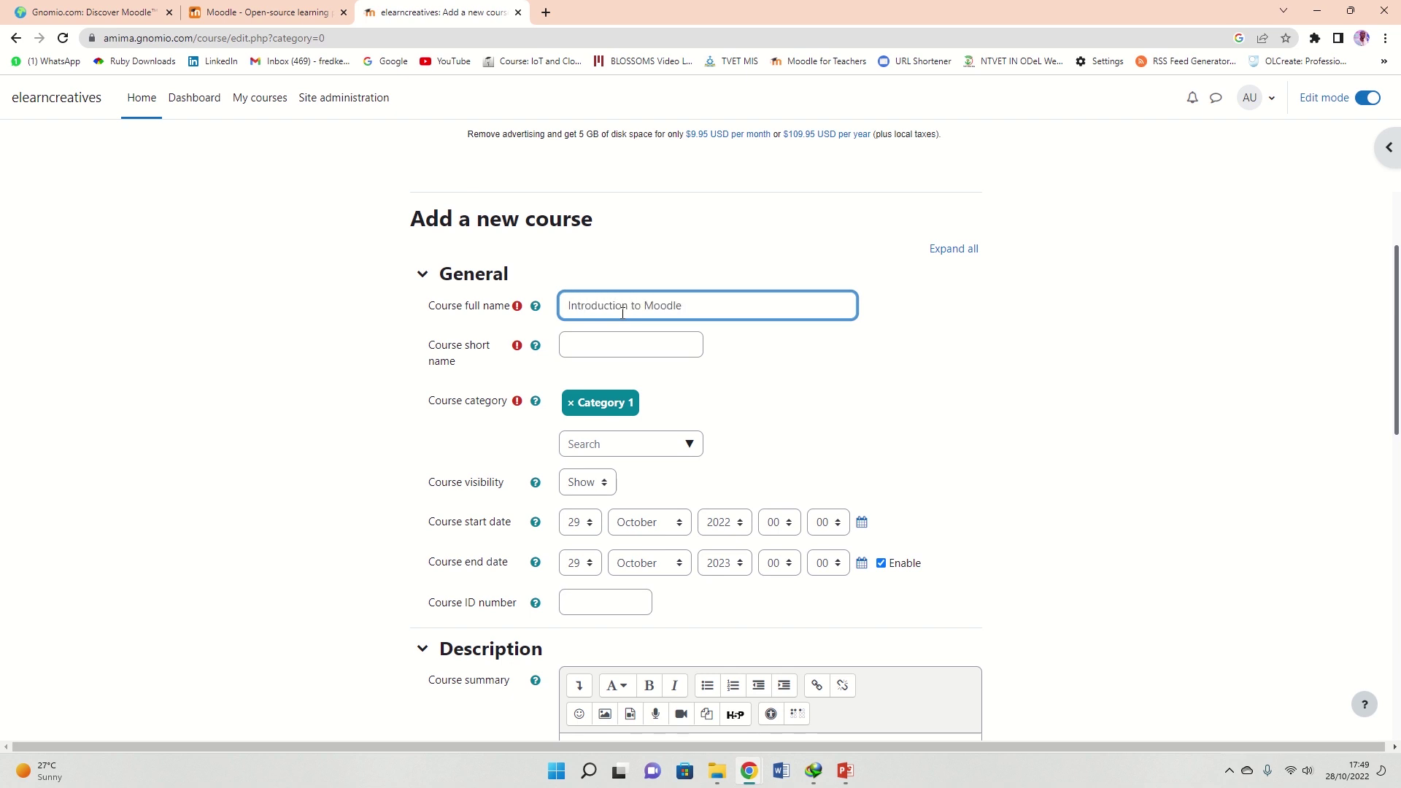
left_click(599, 341)
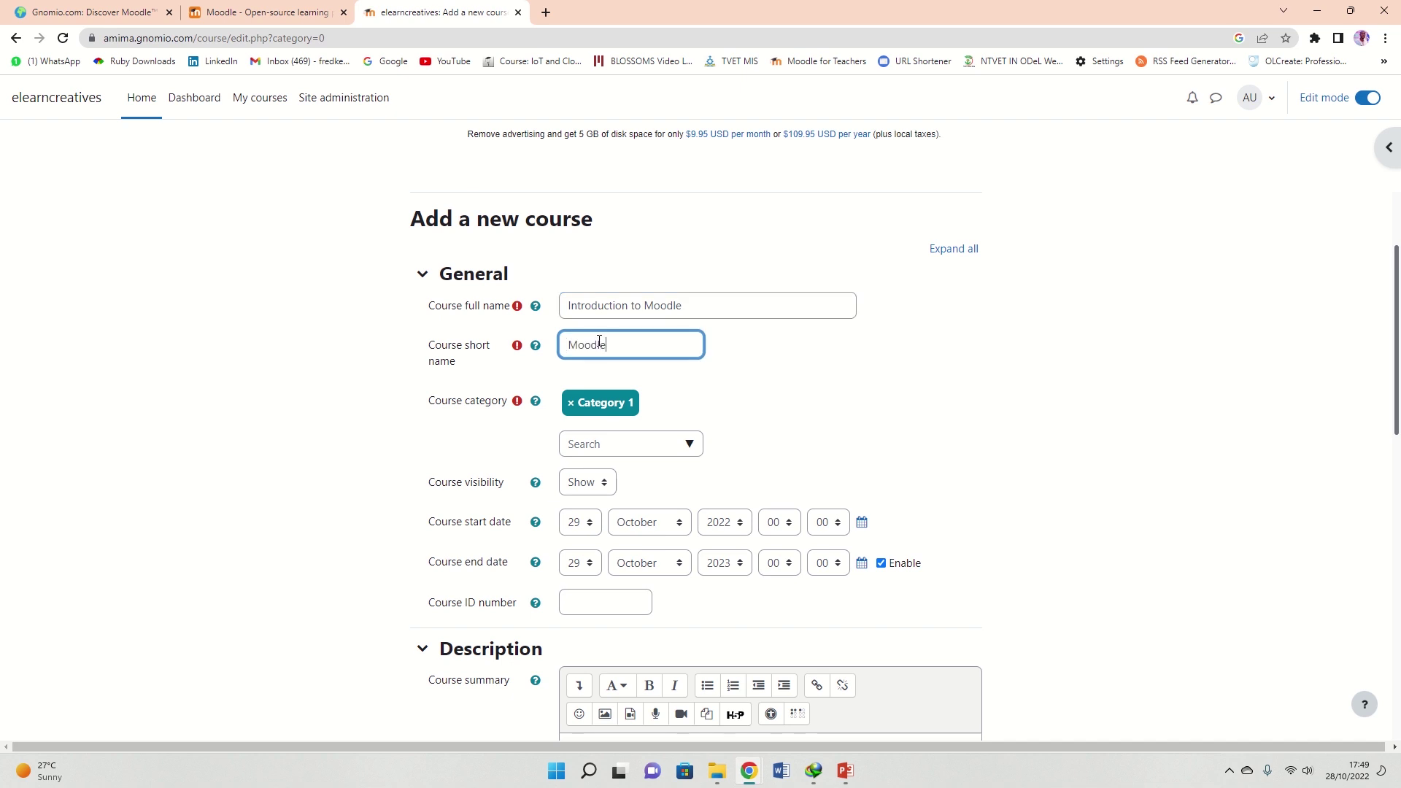
scroll(684, 366, "down", 3)
scroll(624, 215, "up", 2)
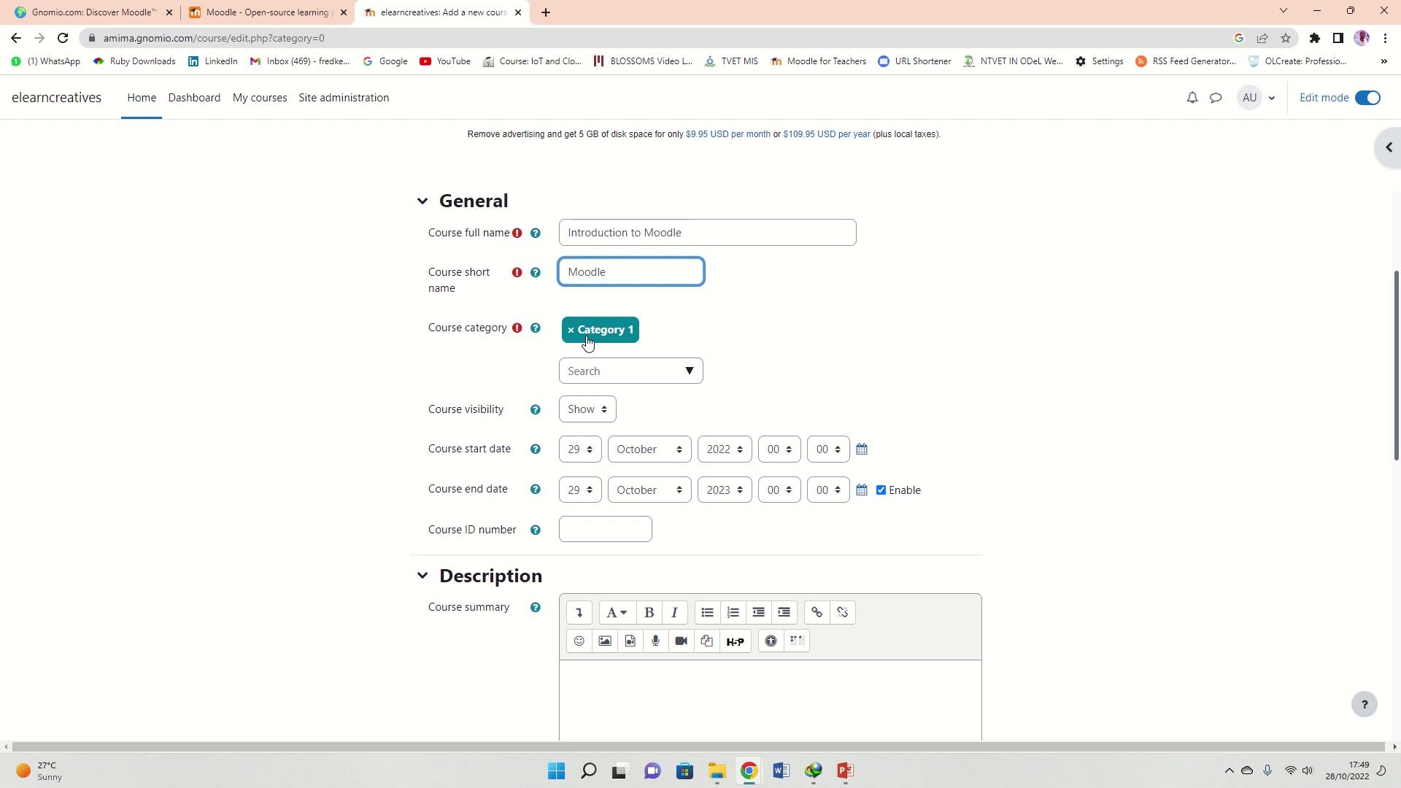
left_click(688, 371)
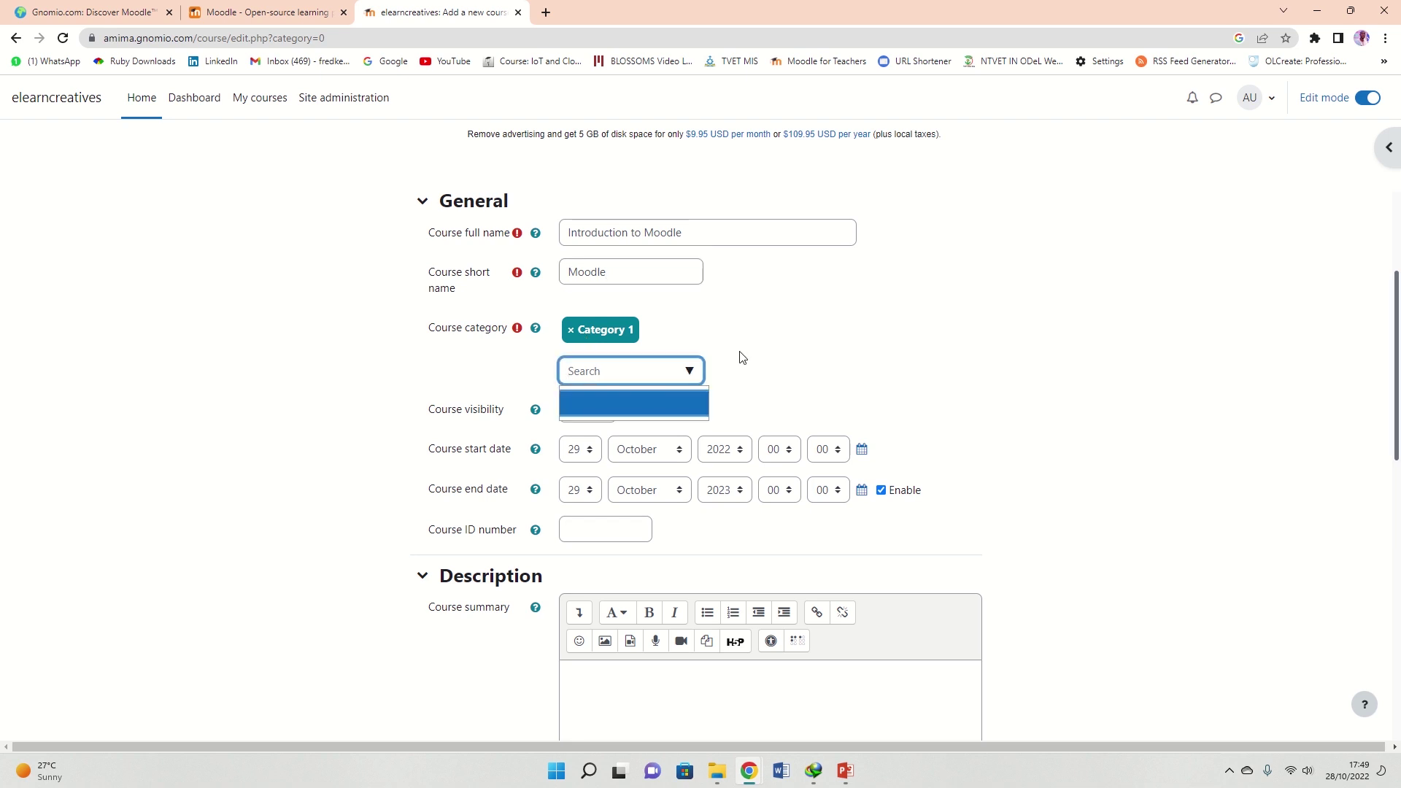
left_click(549, 334)
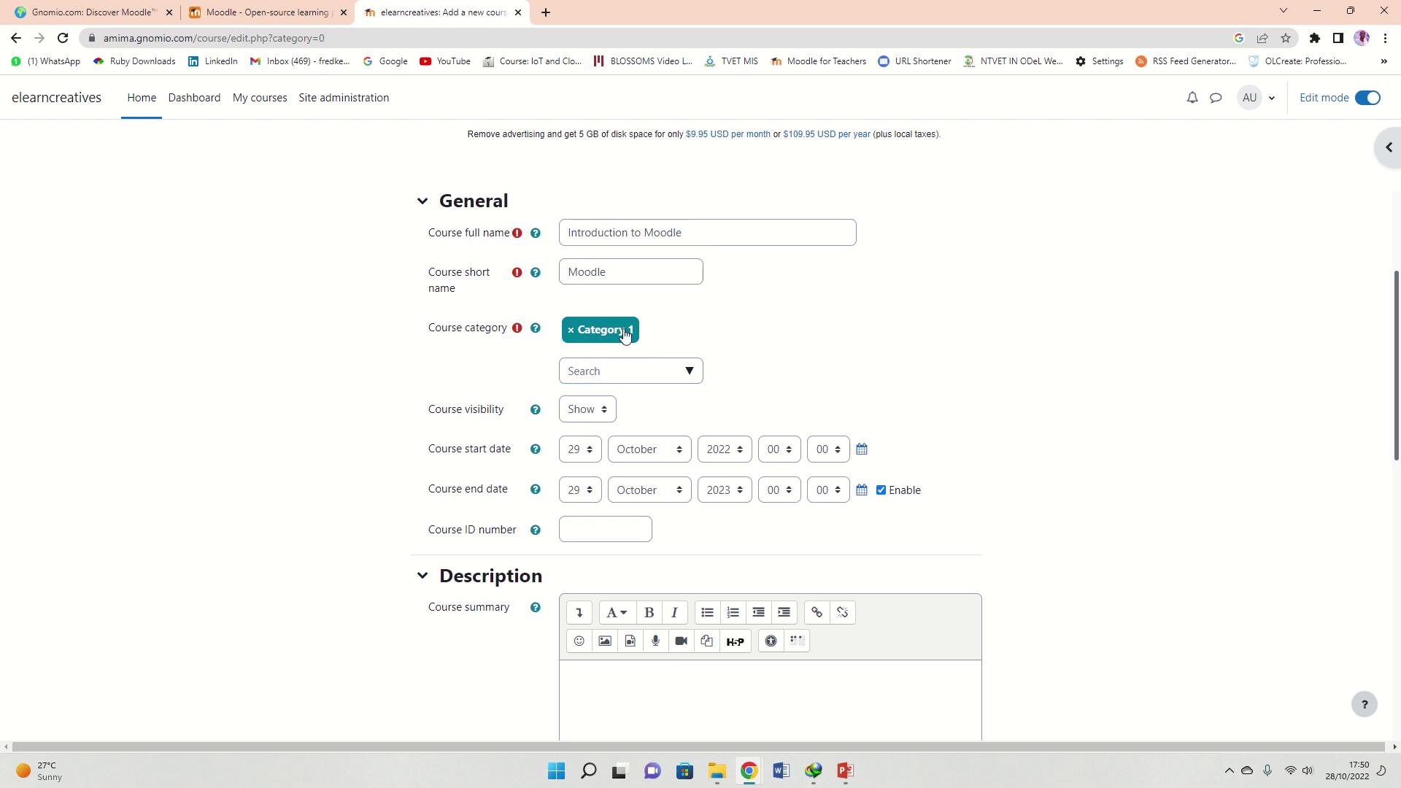
scroll(840, 349, "down", 1)
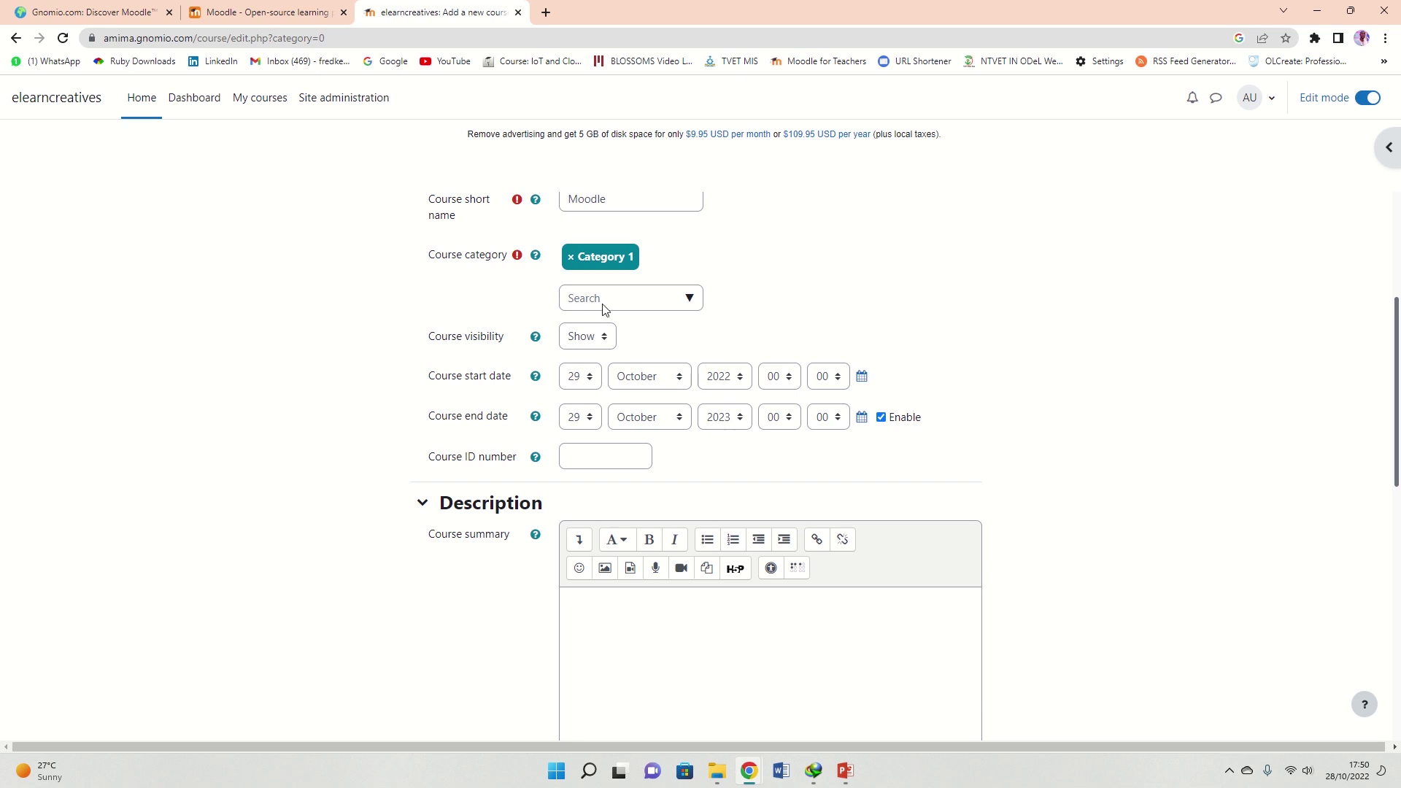
Set the course start day to 28, giving a start date of 28 October 2022
left_click(574, 377)
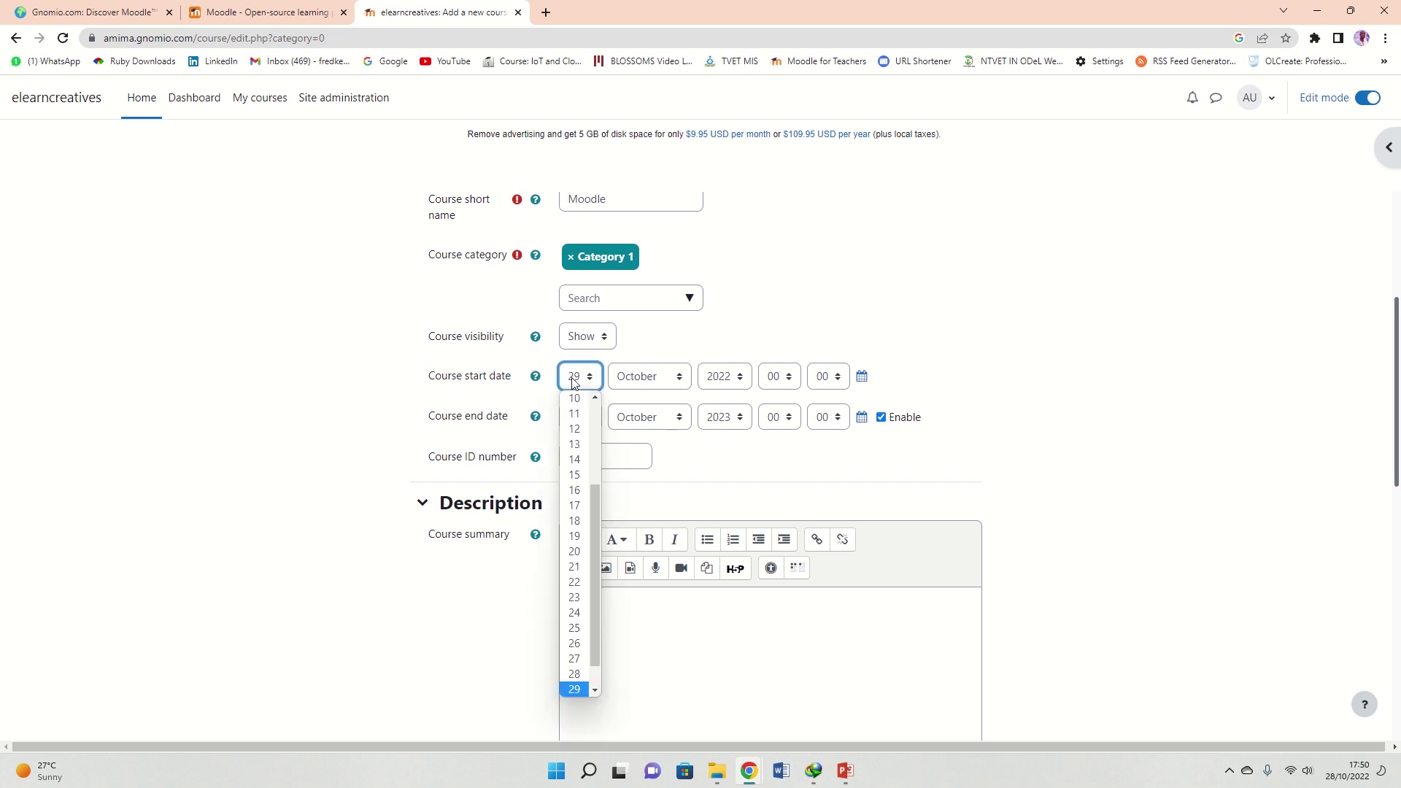
left_click(575, 674)
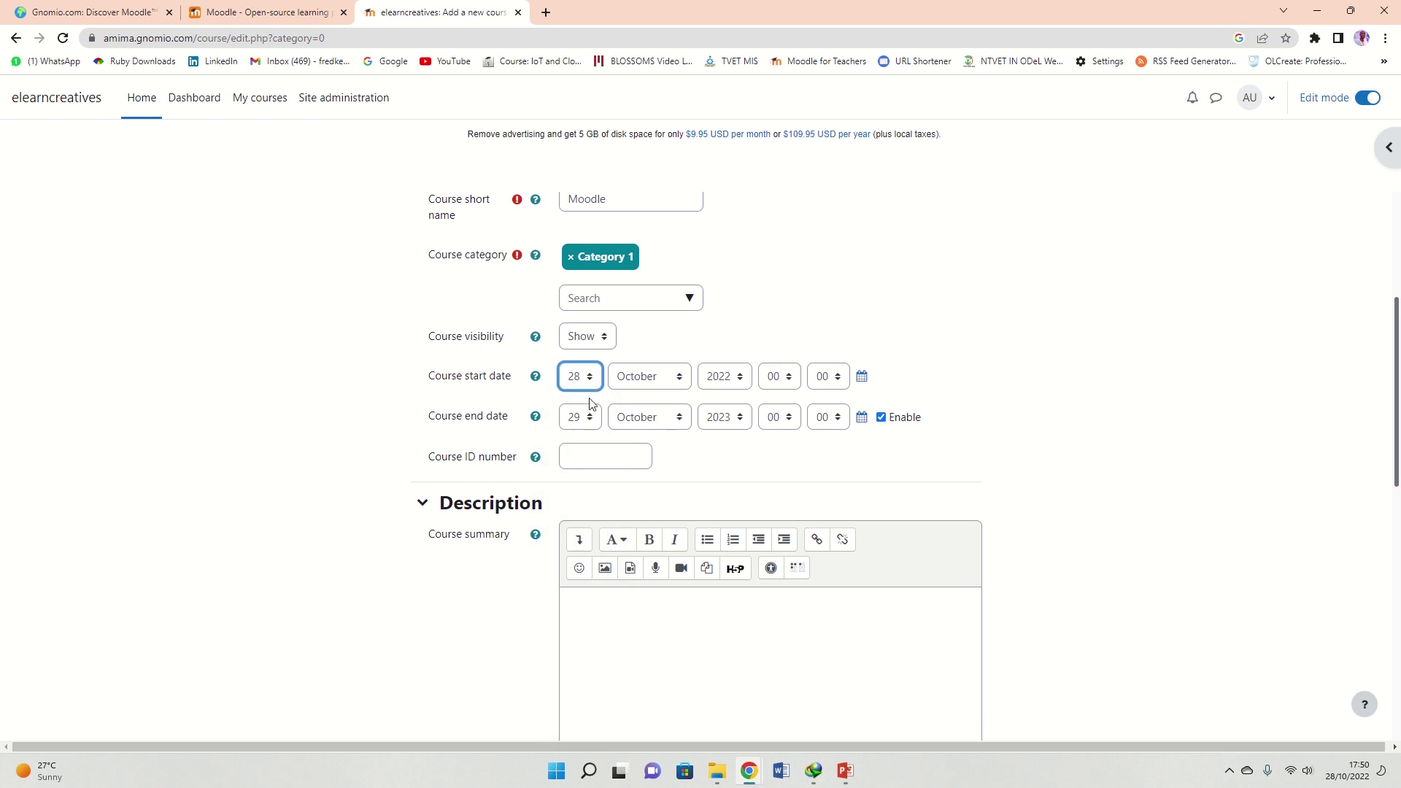
left_click(983, 392)
scroll(668, 468, "down", 3)
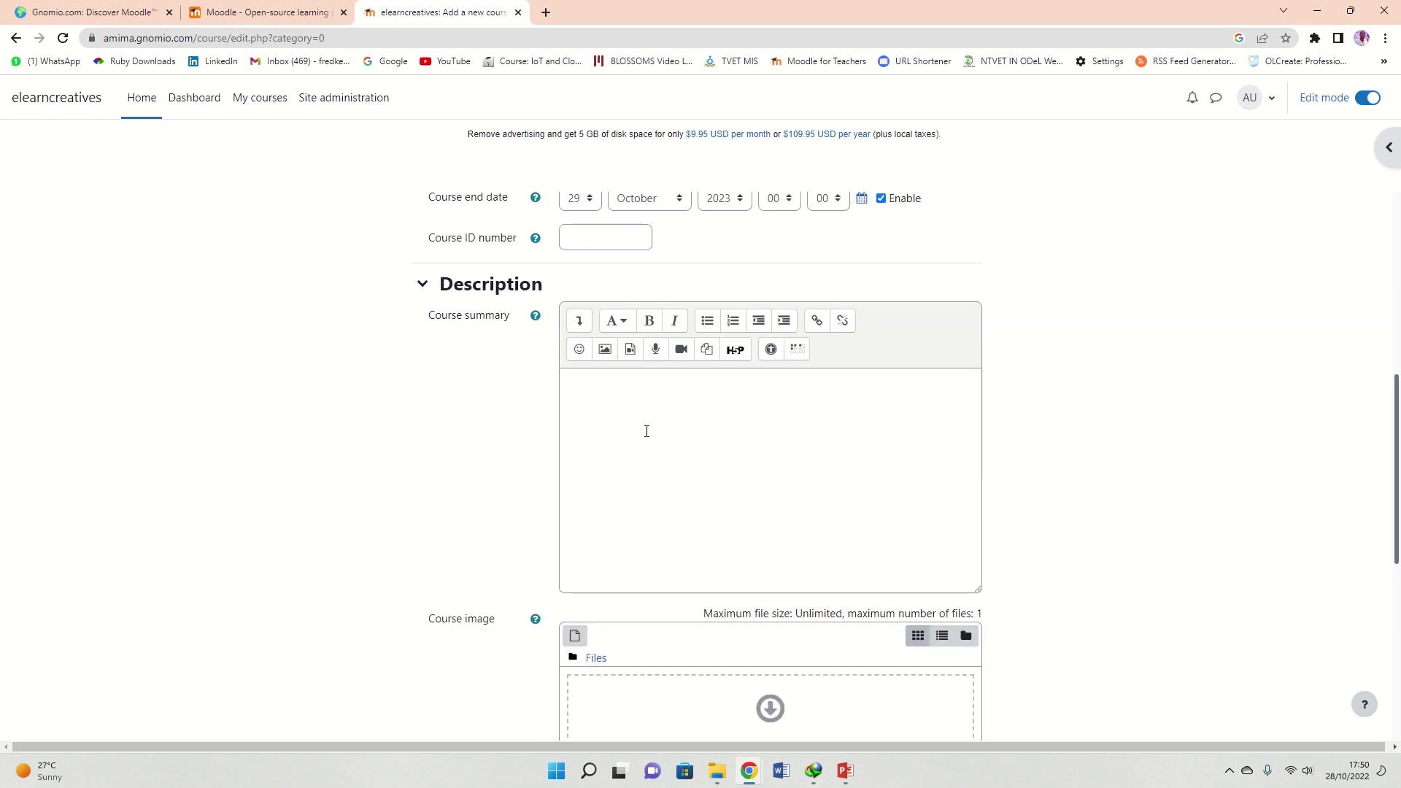
left_click(646, 432)
scroll(648, 435, "down", 6)
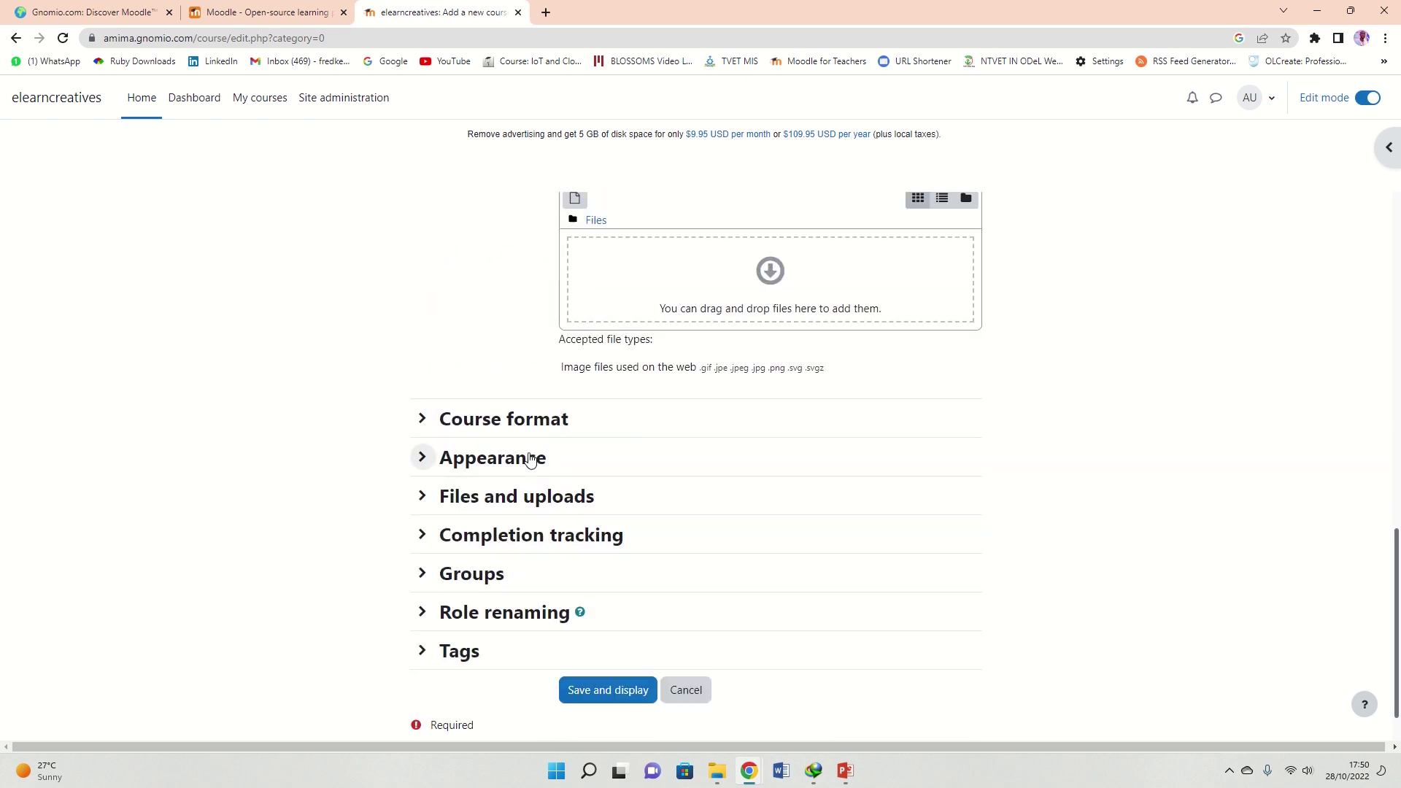
Keep the course format set to Topics
left_click(450, 367)
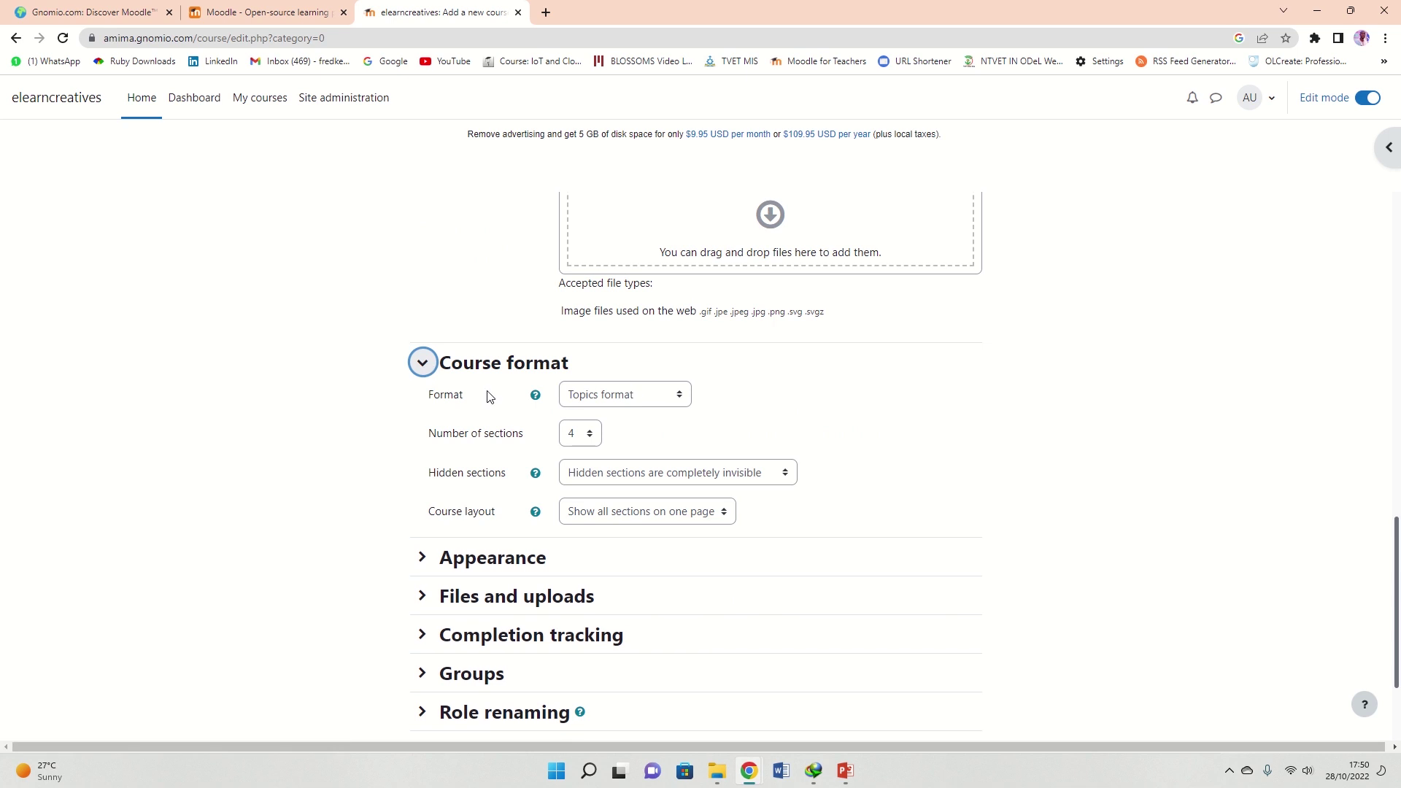
left_click(628, 394)
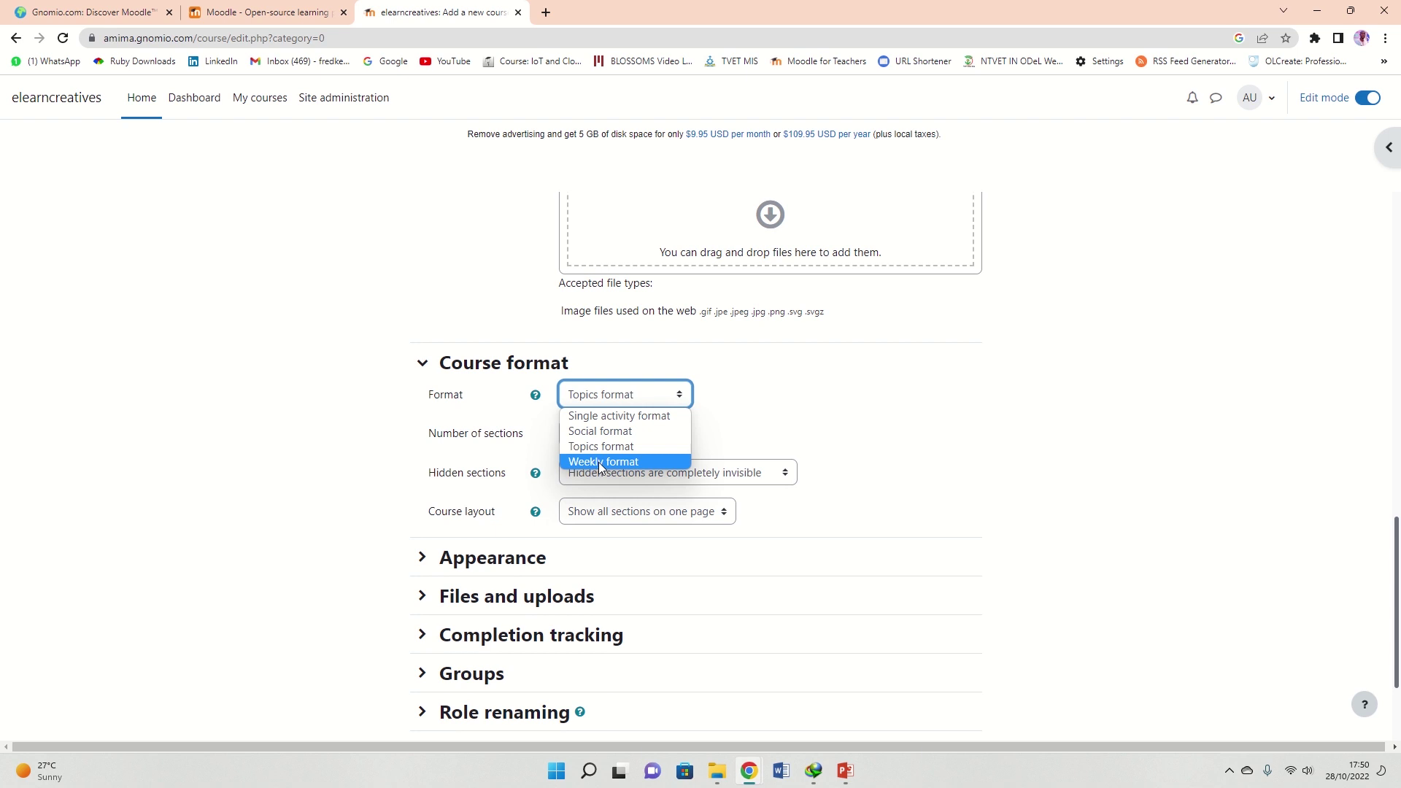
left_click(829, 423)
scroll(626, 431, "down", 2)
Review the Appearance, Completion tracking and Groups settings, then save and display the course
left_click(473, 413)
scroll(594, 416, "down", 2)
scroll(531, 364, "down", 2)
left_click(488, 479)
scroll(531, 451, "down", 2)
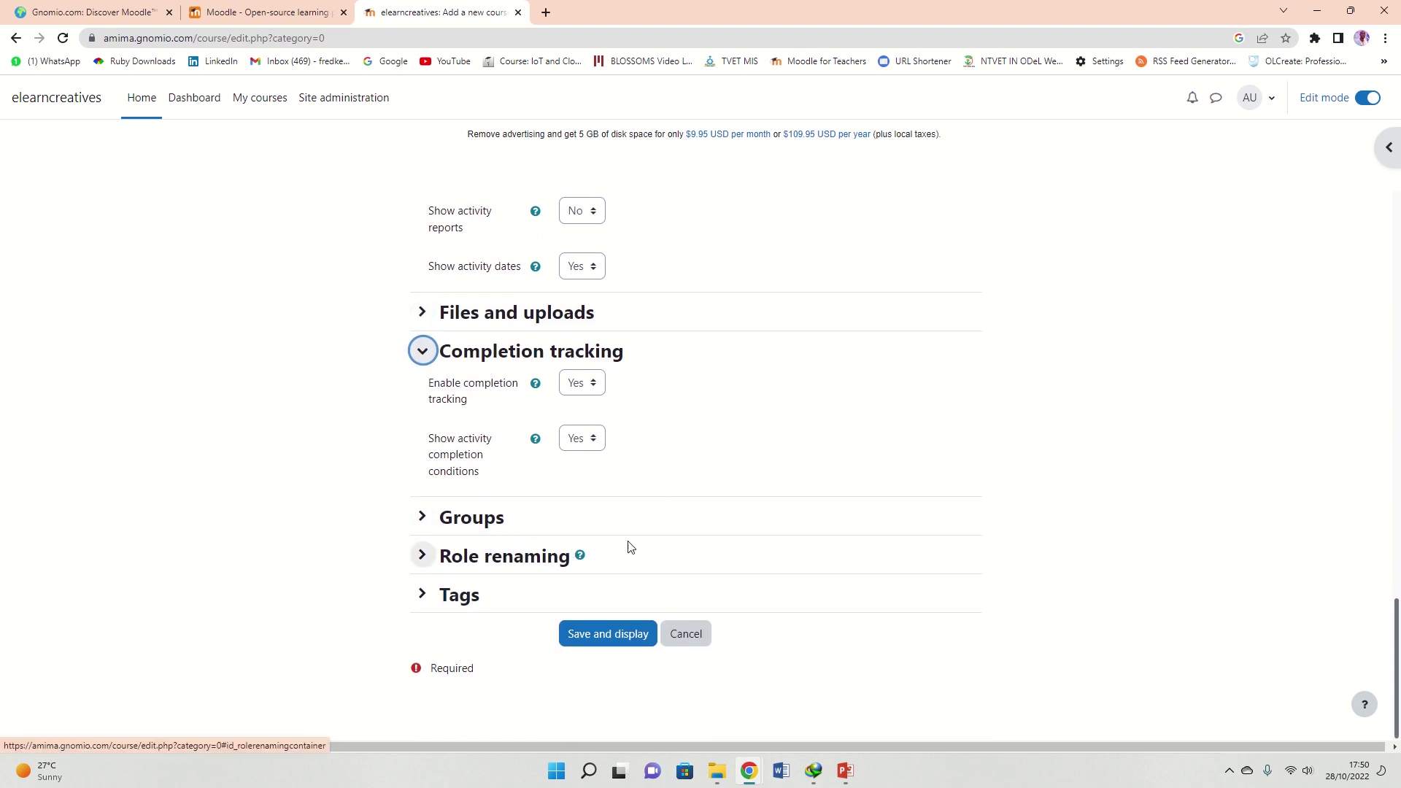
left_click(480, 527)
scroll(657, 511, "down", 2)
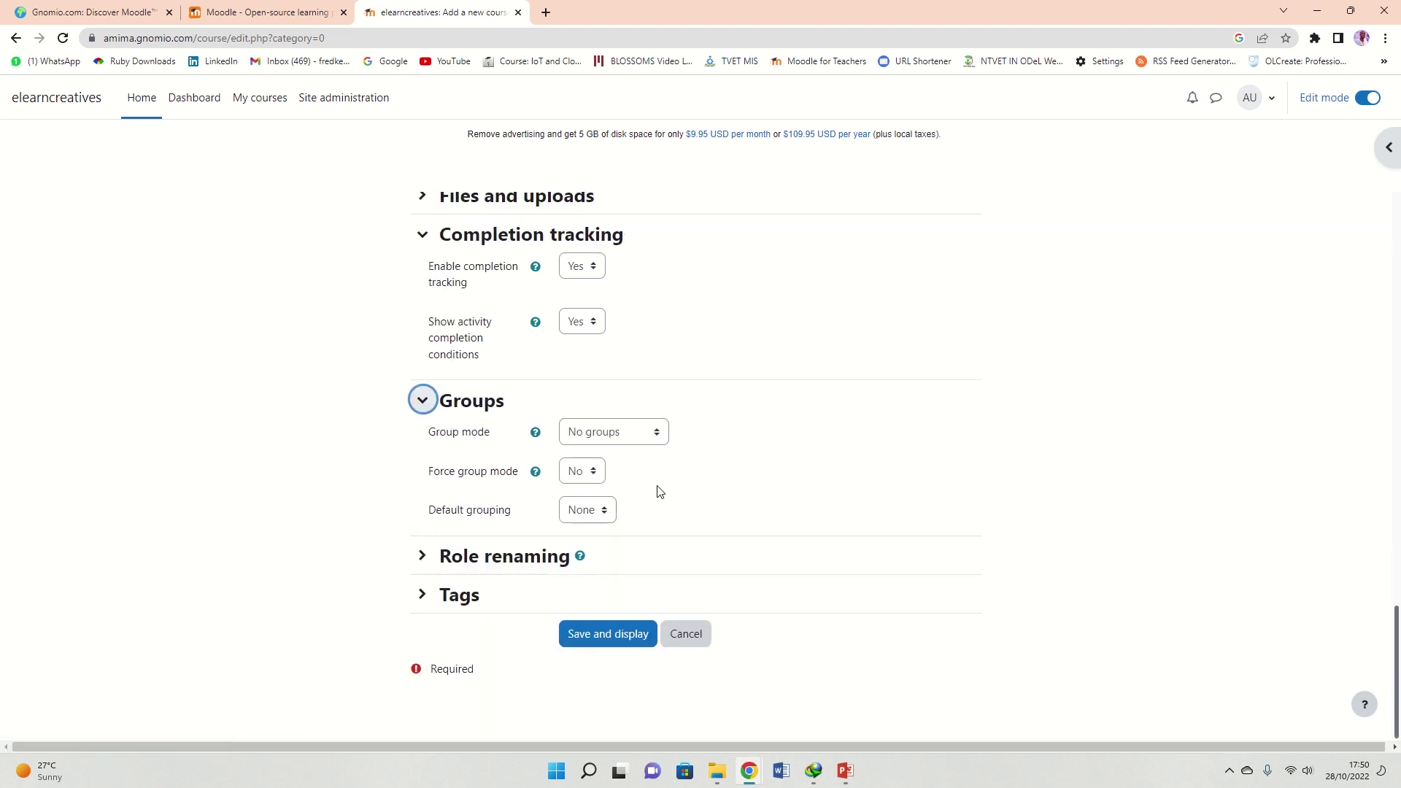
left_click(598, 637)
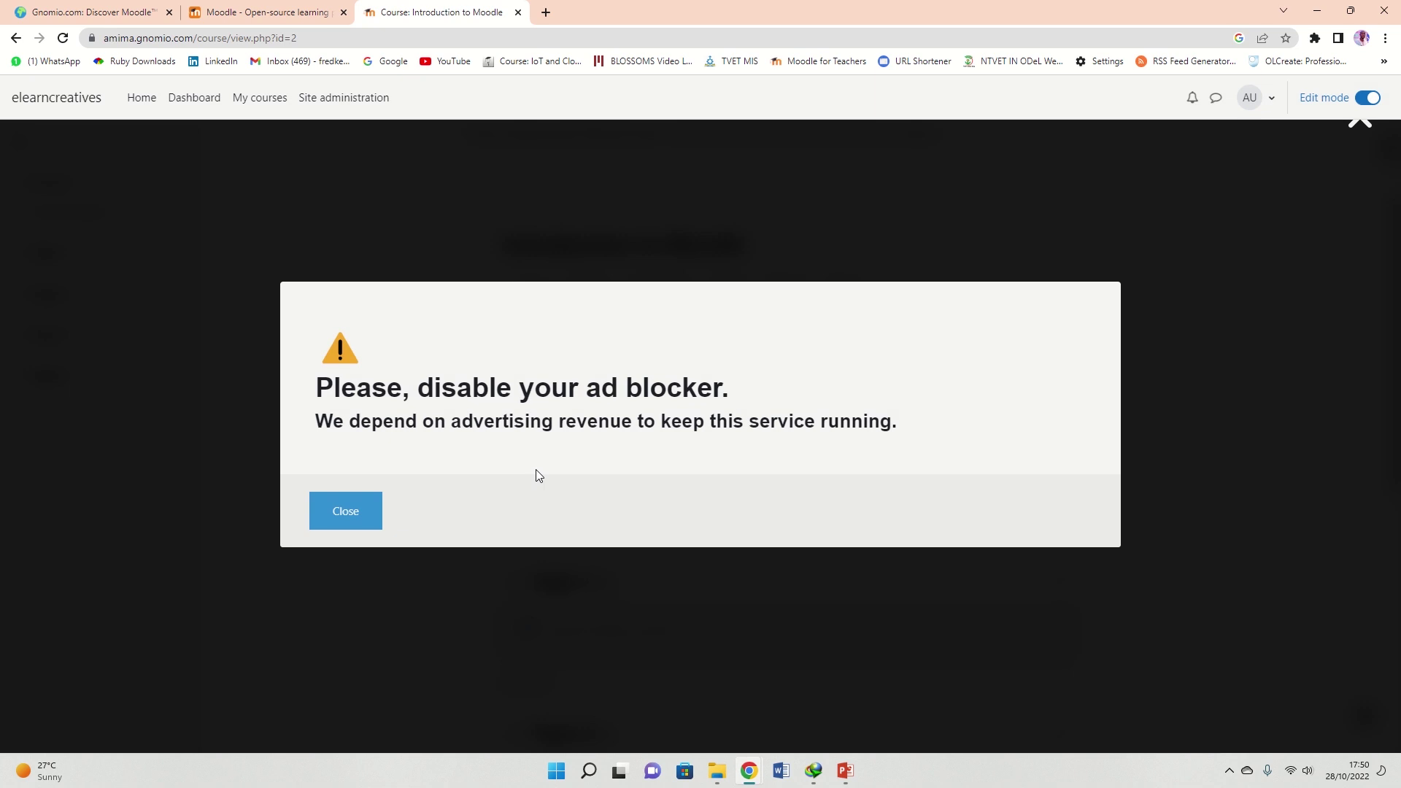
Close the ad-blocker warning and scroll through the General section and four topic sections
left_click(365, 509)
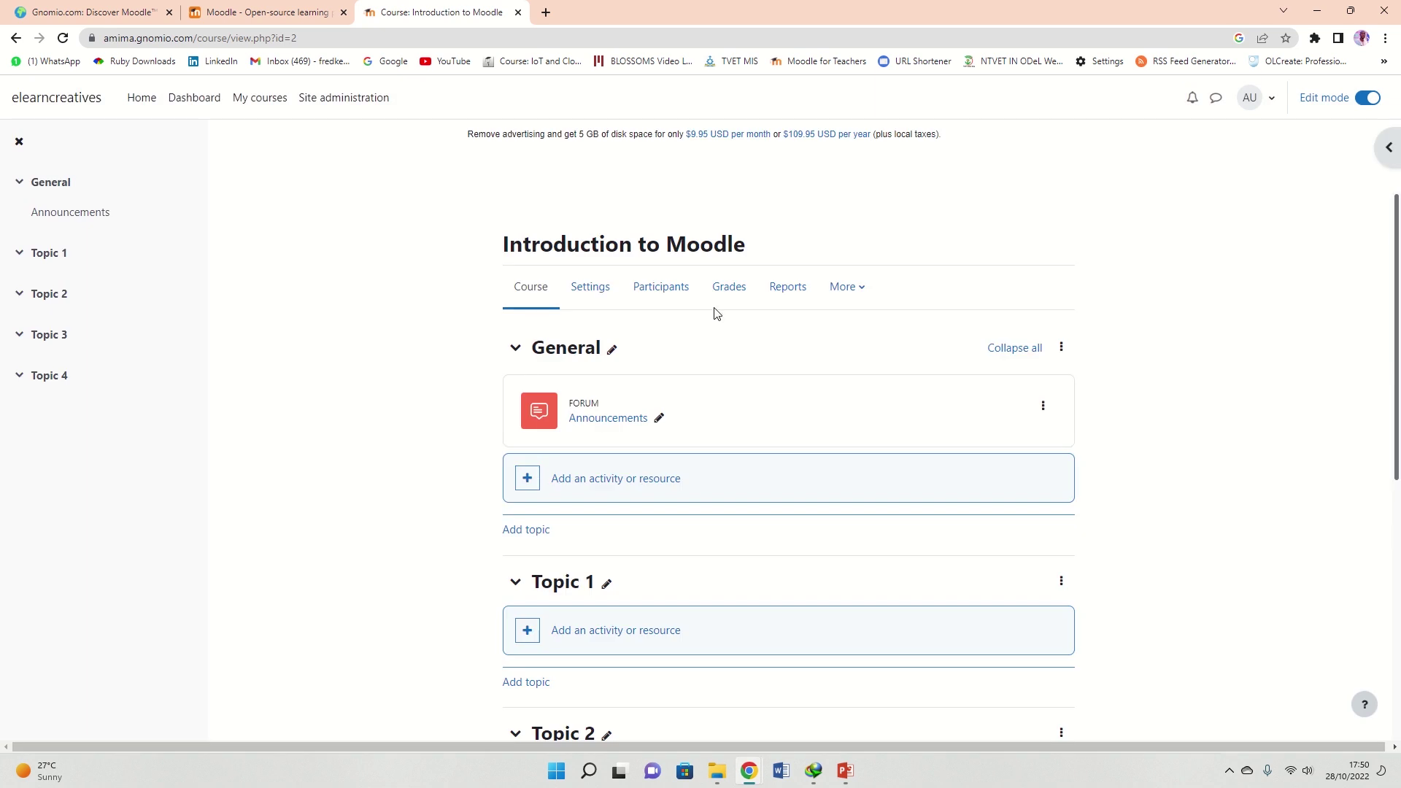
left_click_drag(513, 244, 1014, 229)
left_click(1014, 228)
scroll(657, 376, "down", 4)
scroll(655, 374, "down", 3)
scroll(654, 373, "up", 7)
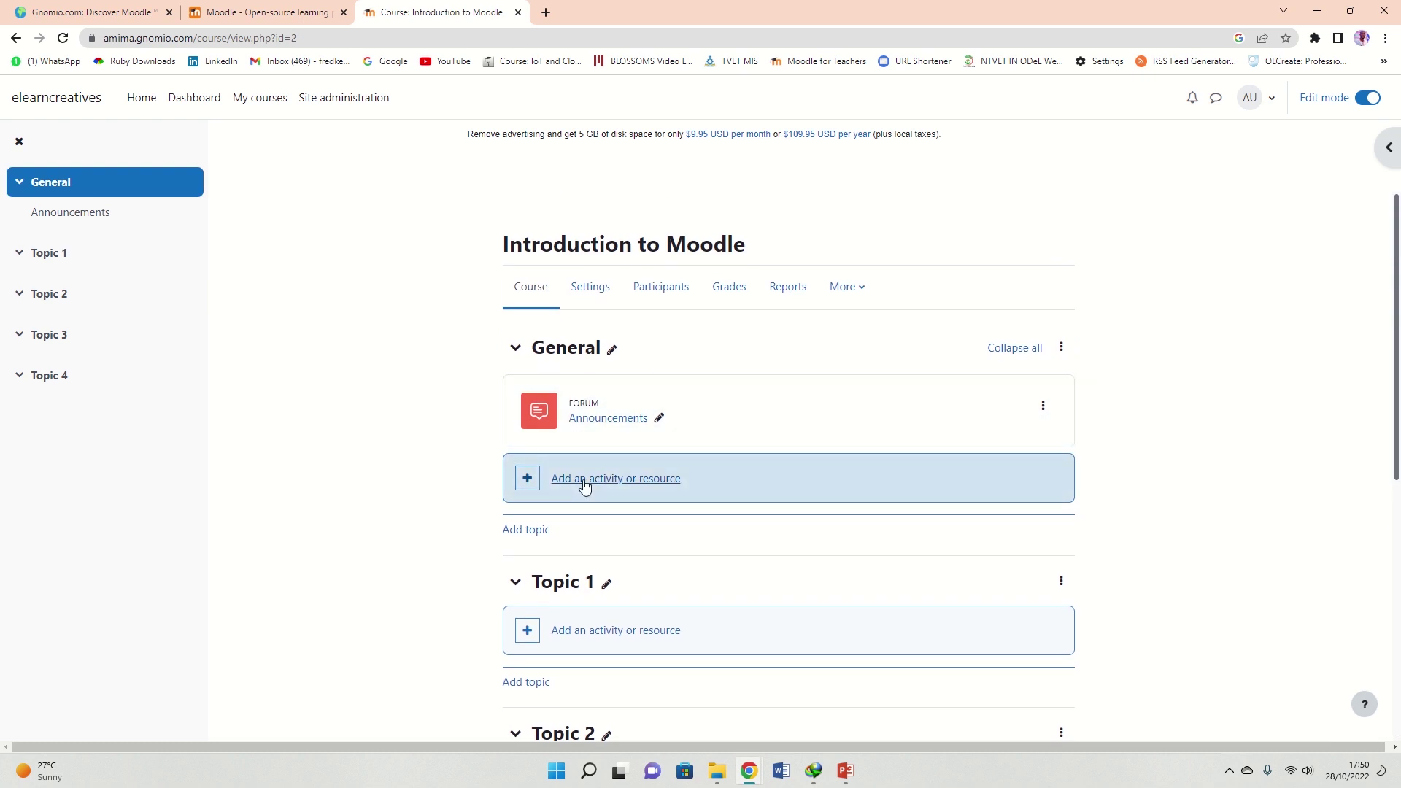
scroll(598, 427, "down", 3)
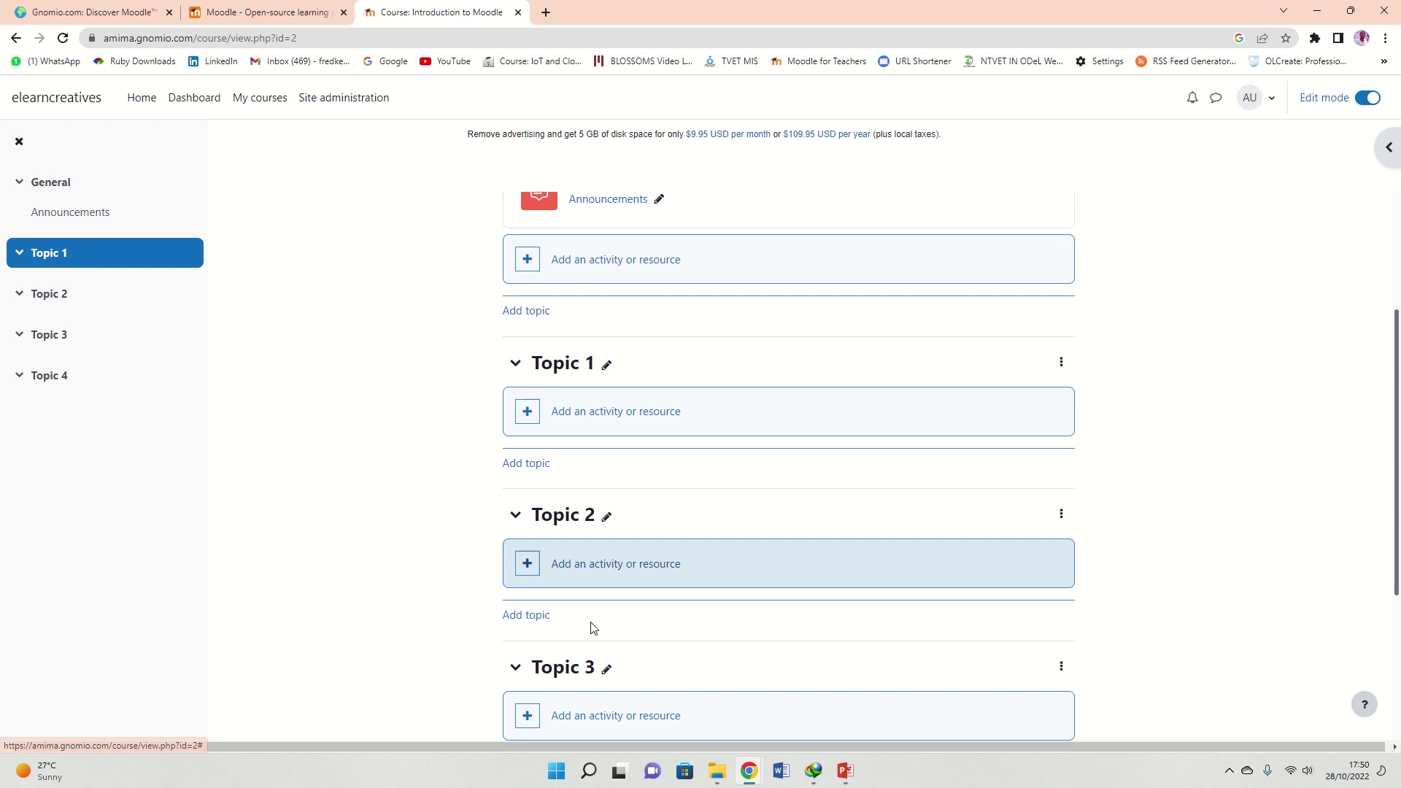
scroll(667, 423, "down", 2)
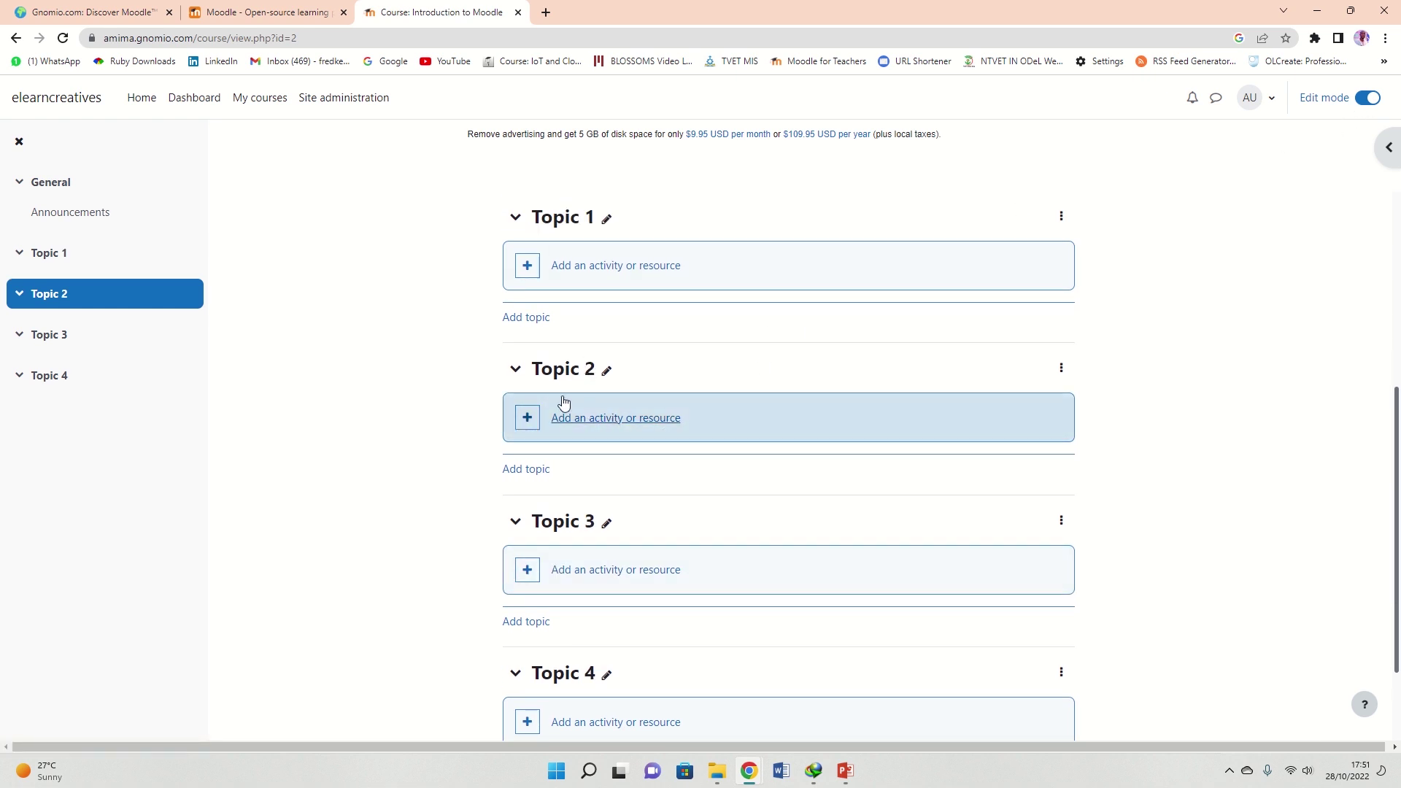
left_click(581, 422)
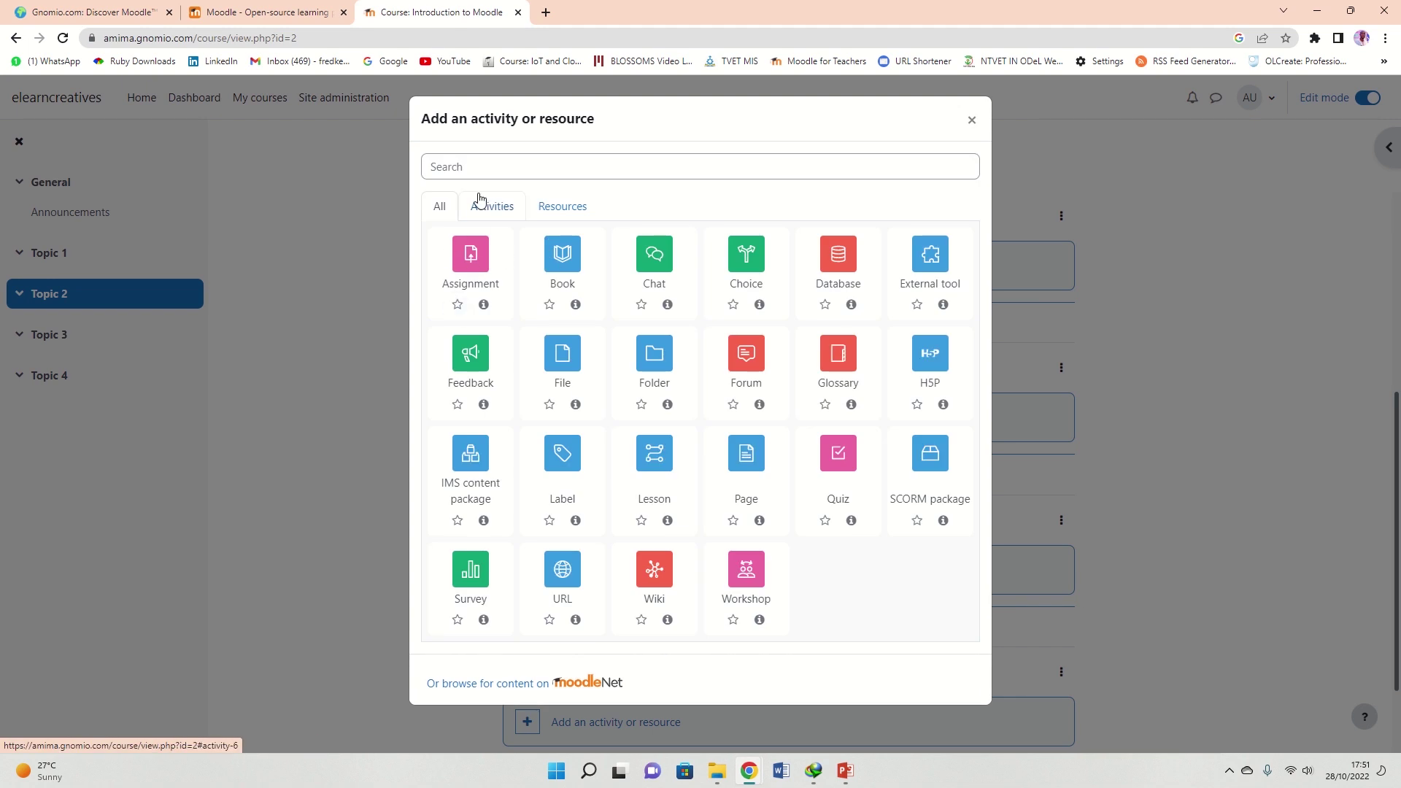
left_click(482, 203)
left_click(569, 210)
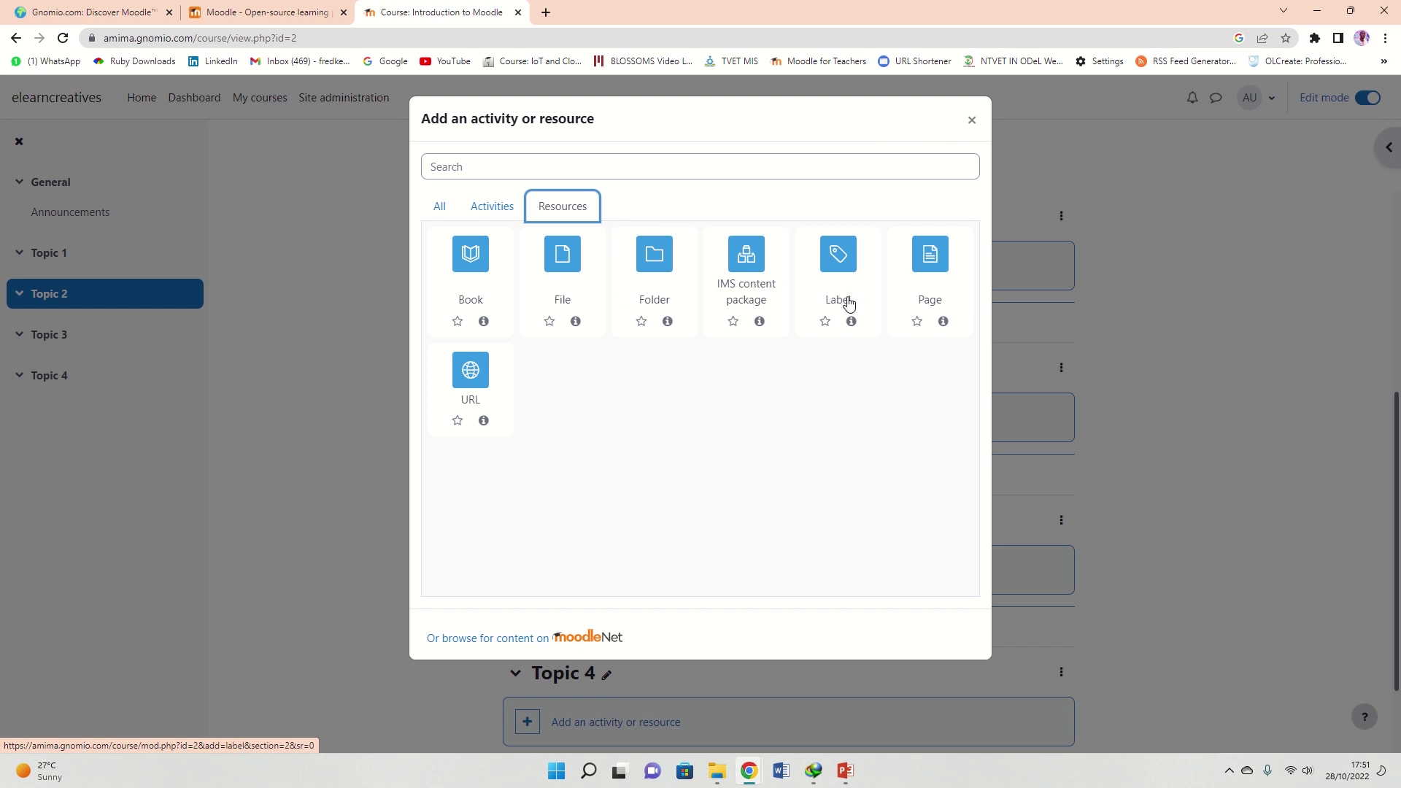
left_click(494, 204)
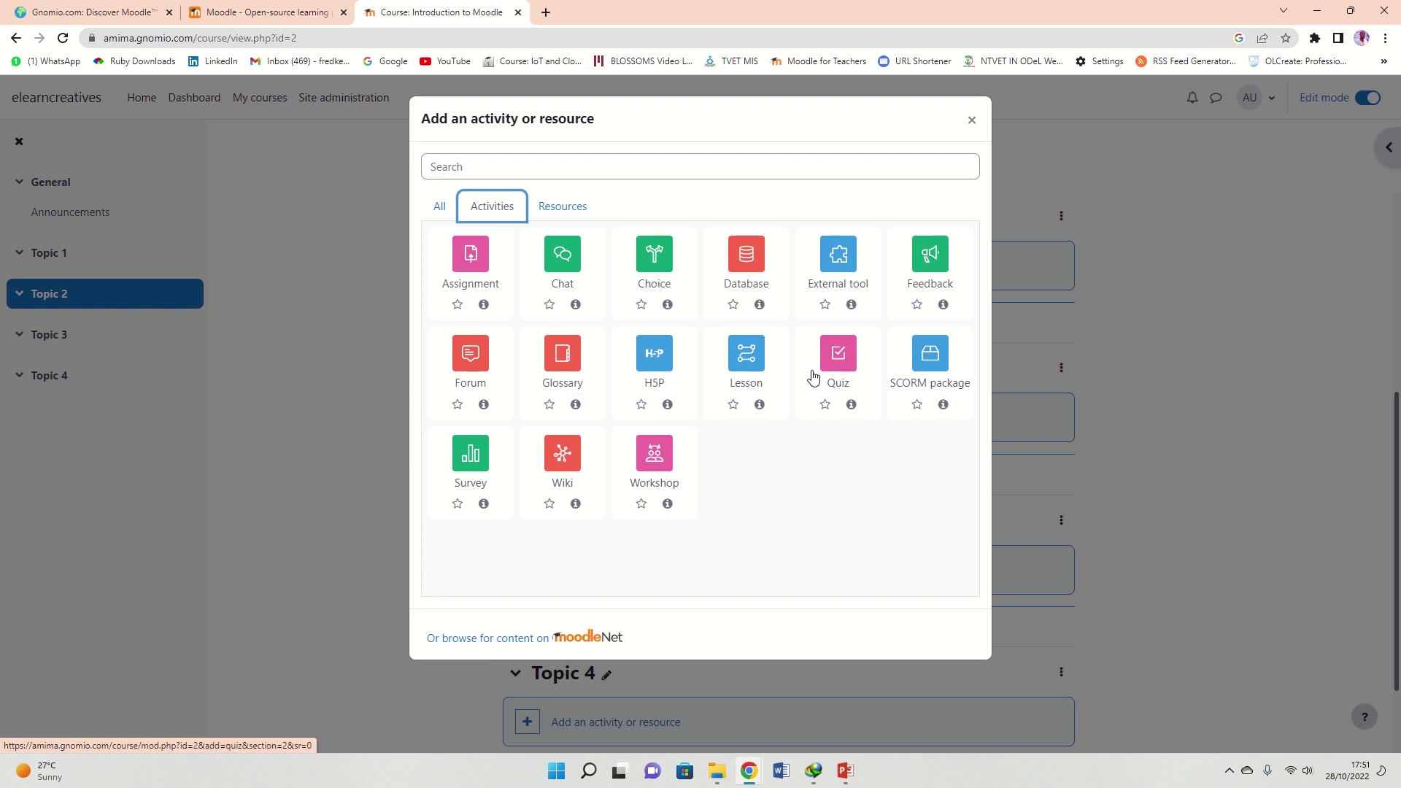
left_click(974, 122)
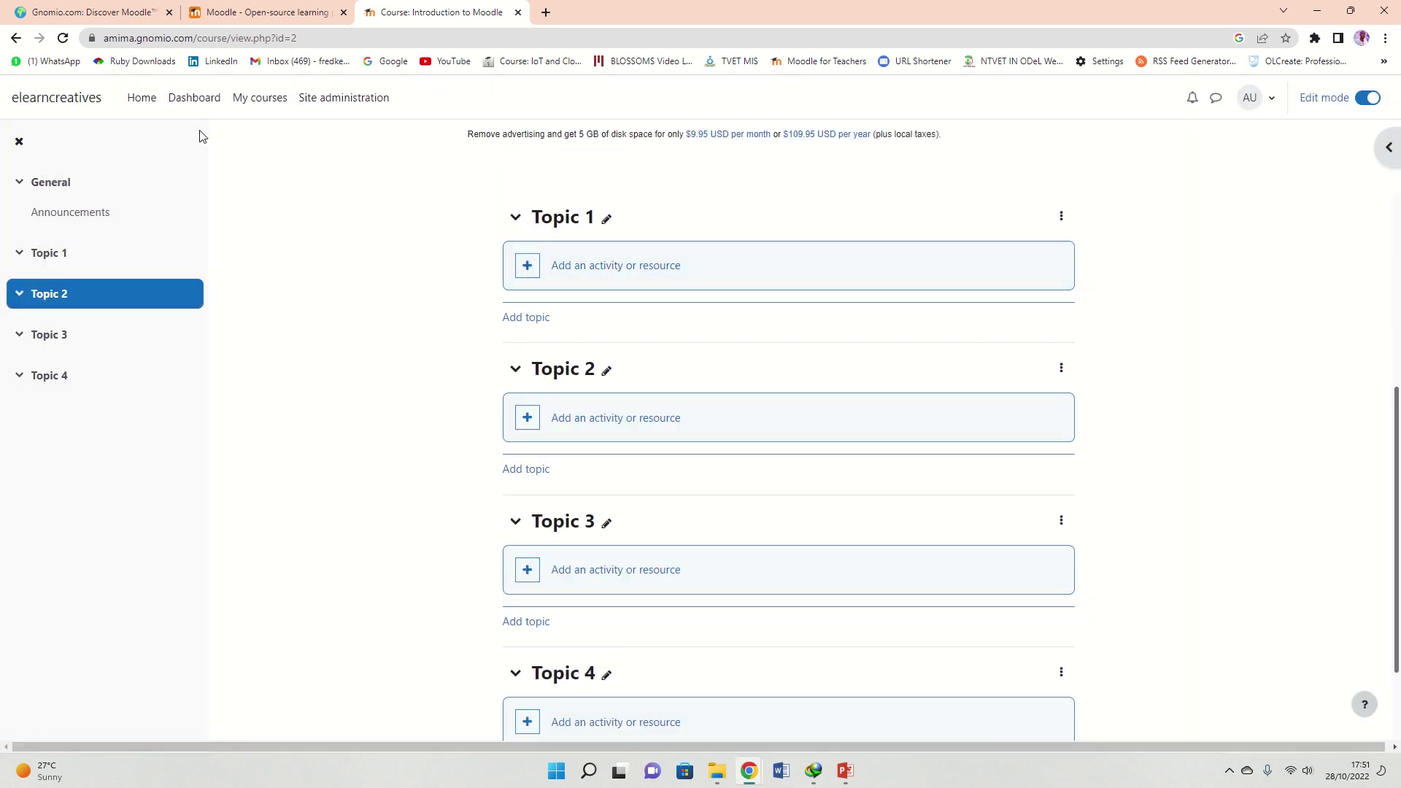
scroll(387, 284, "up", 5)
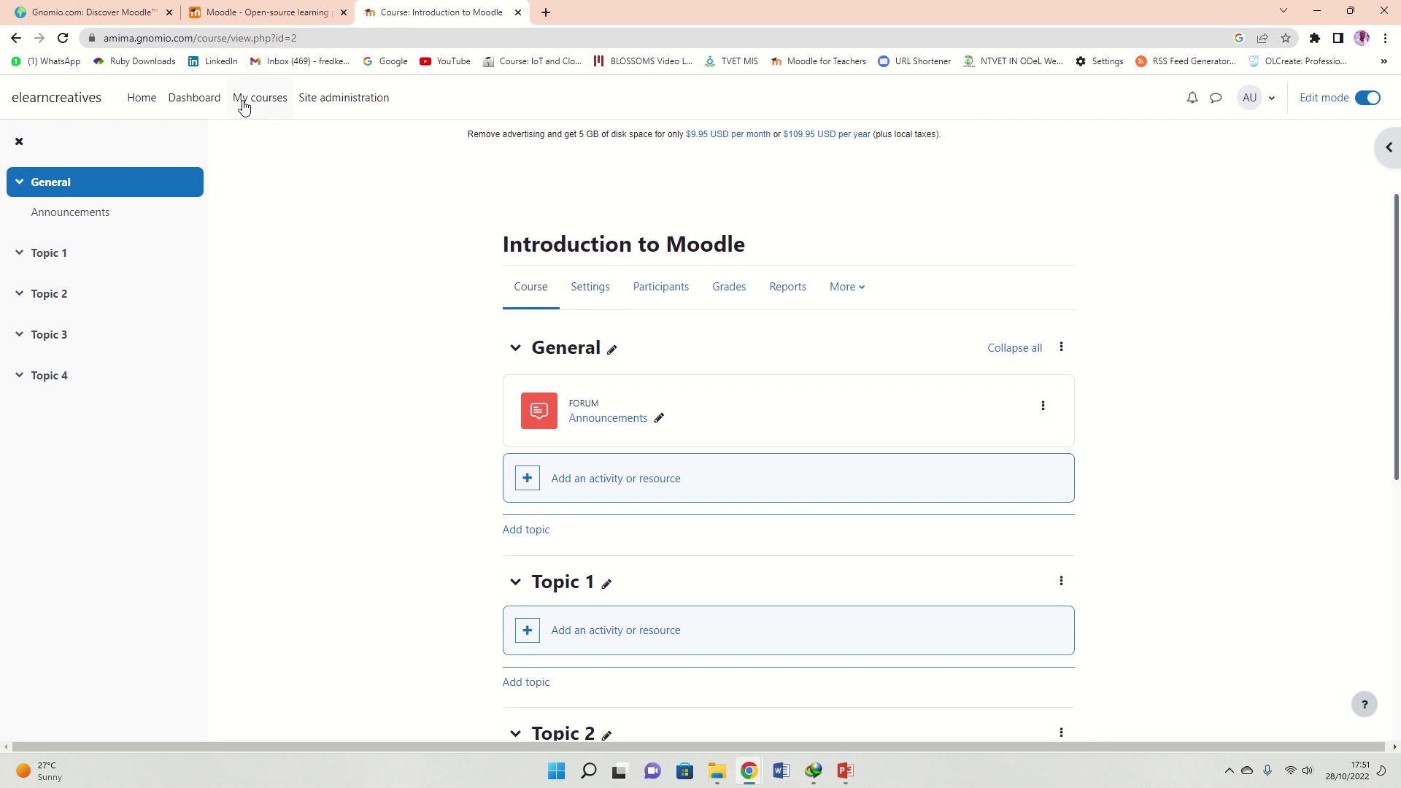
Visit the Dashboard, dismissing its ad-blocker warning
left_click(196, 102)
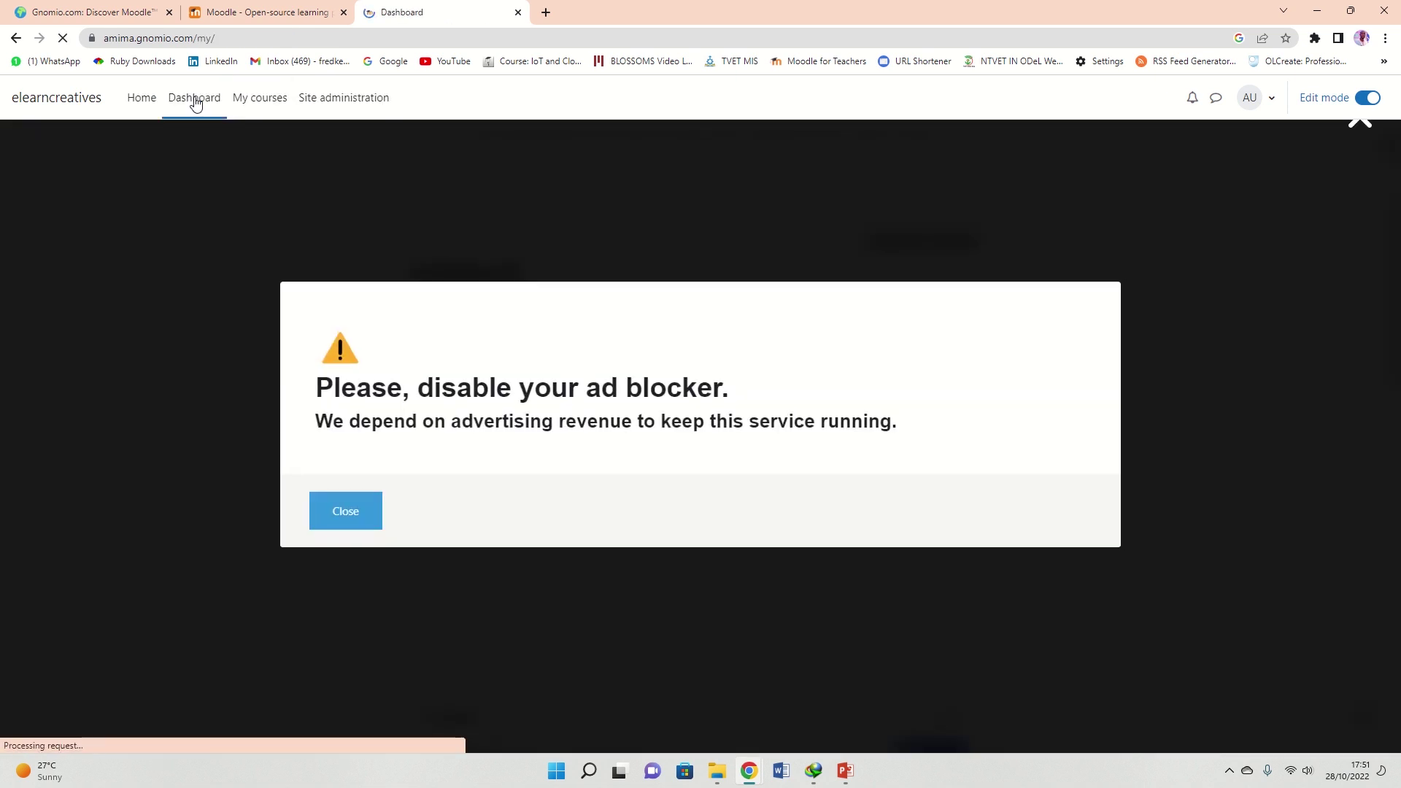
left_click(332, 513)
scroll(416, 350, "down", 5)
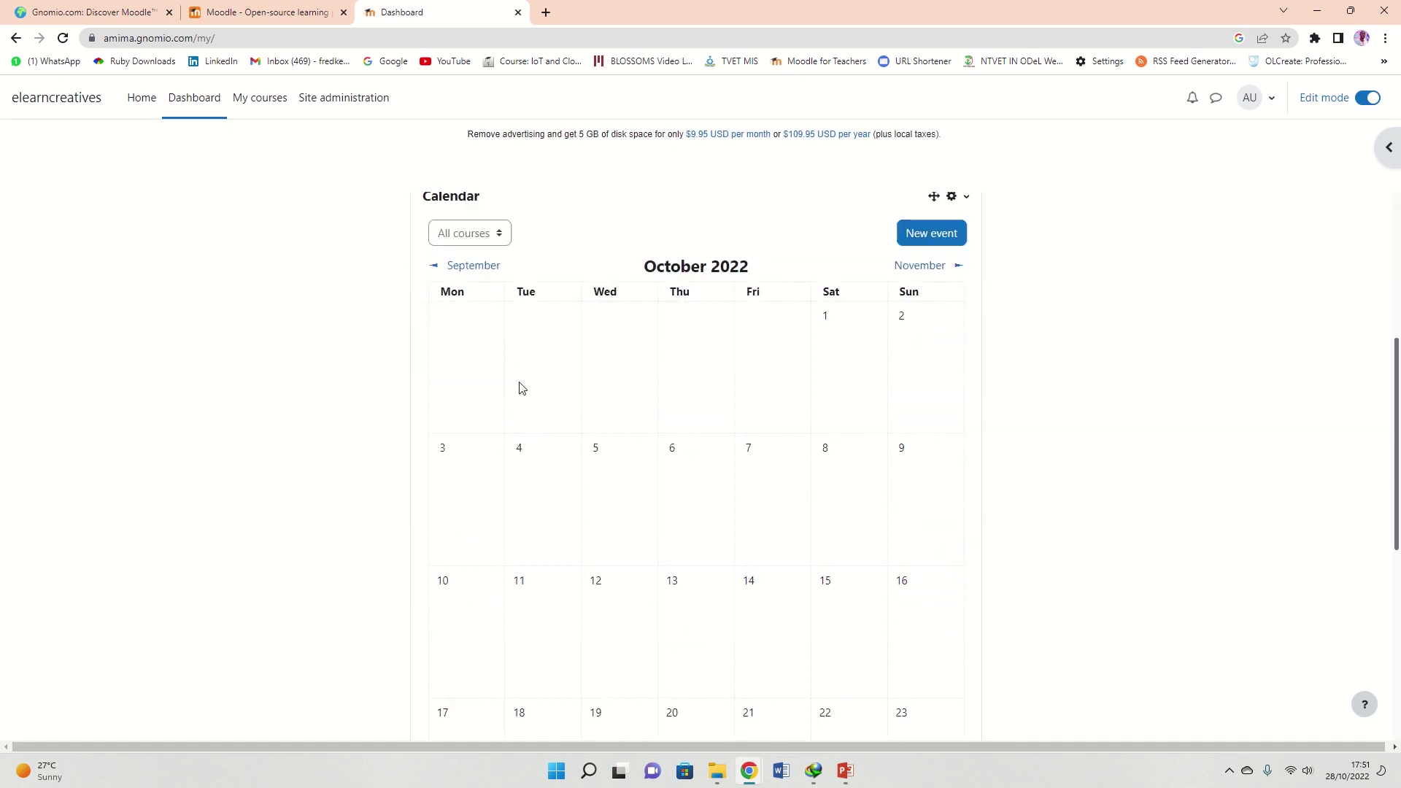
scroll(149, 126, "up", 2)
Return to the site home page, close the warning, and locate Introduction to Moodle under Available courses
left_click(142, 99)
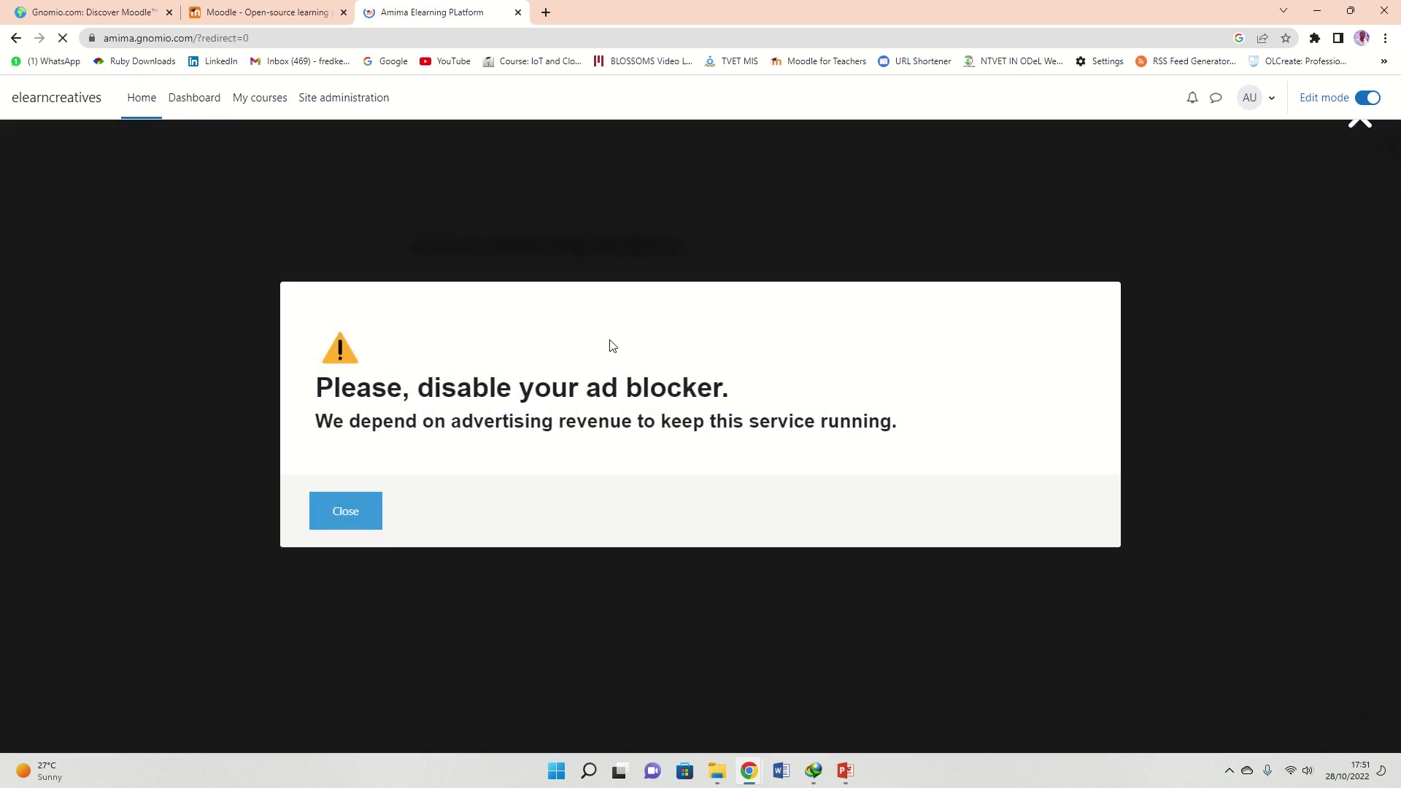
left_click(342, 514)
scroll(602, 321, "down", 5)
scroll(603, 333, "down", 1)
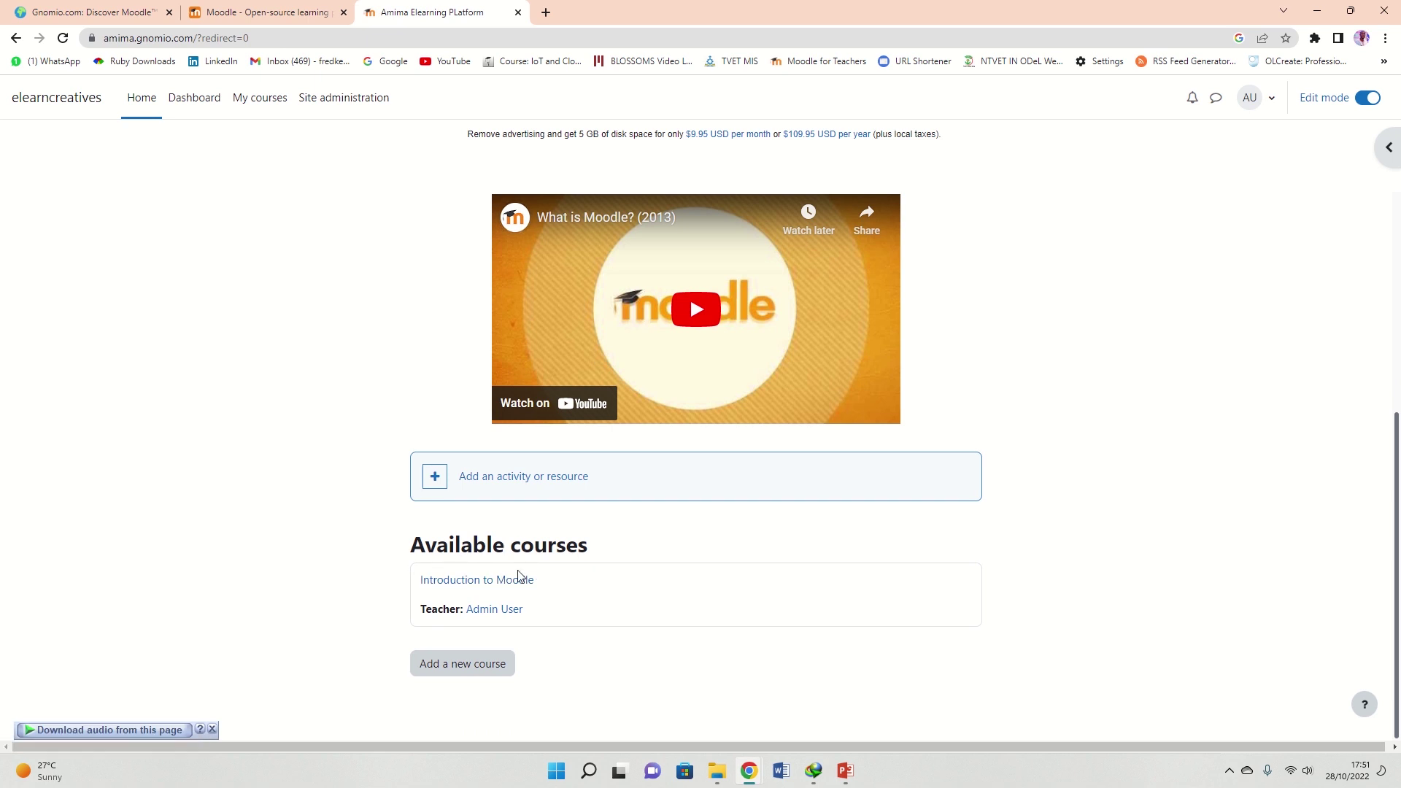
scroll(582, 475, "up", 5)
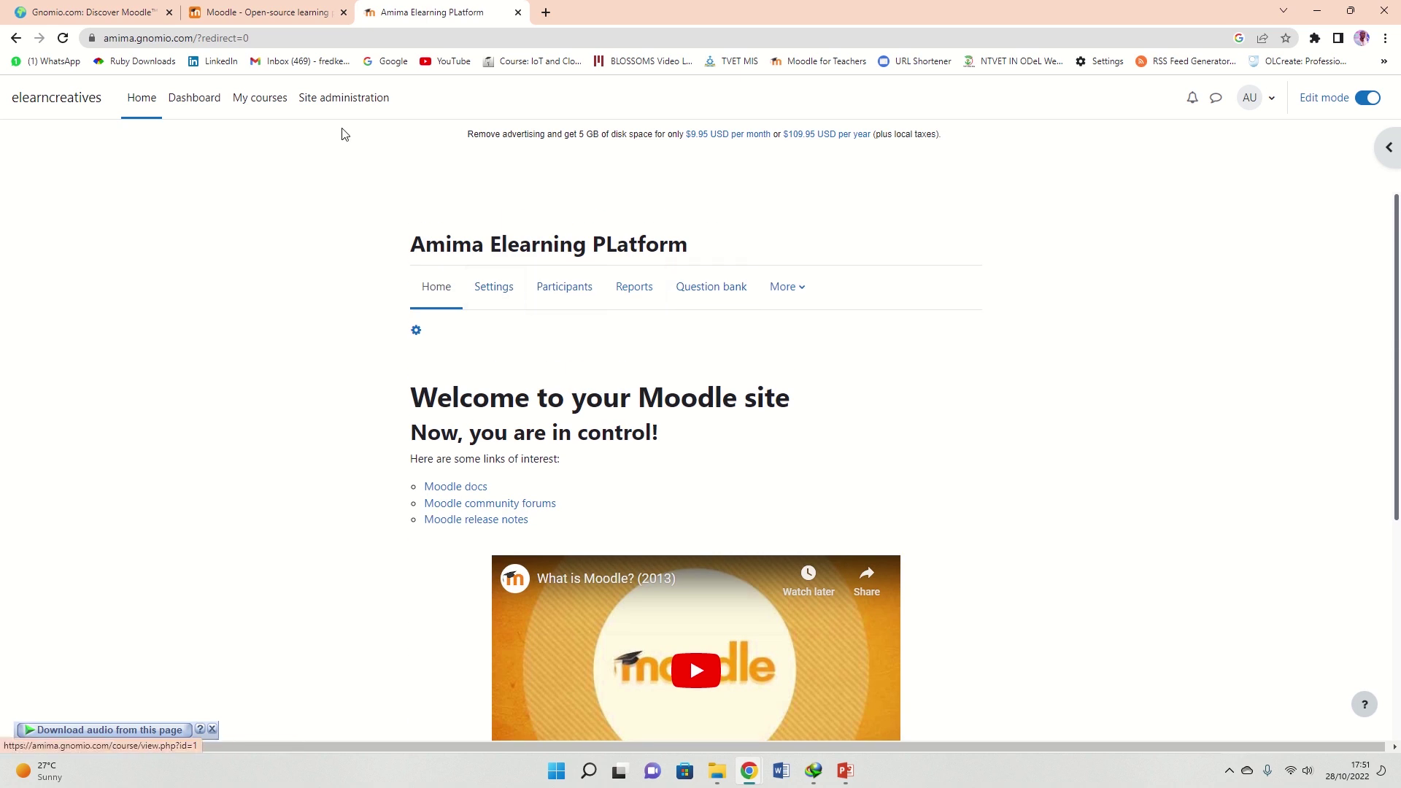
Open the Add a new user form from Site administration's Users section
left_click(352, 104)
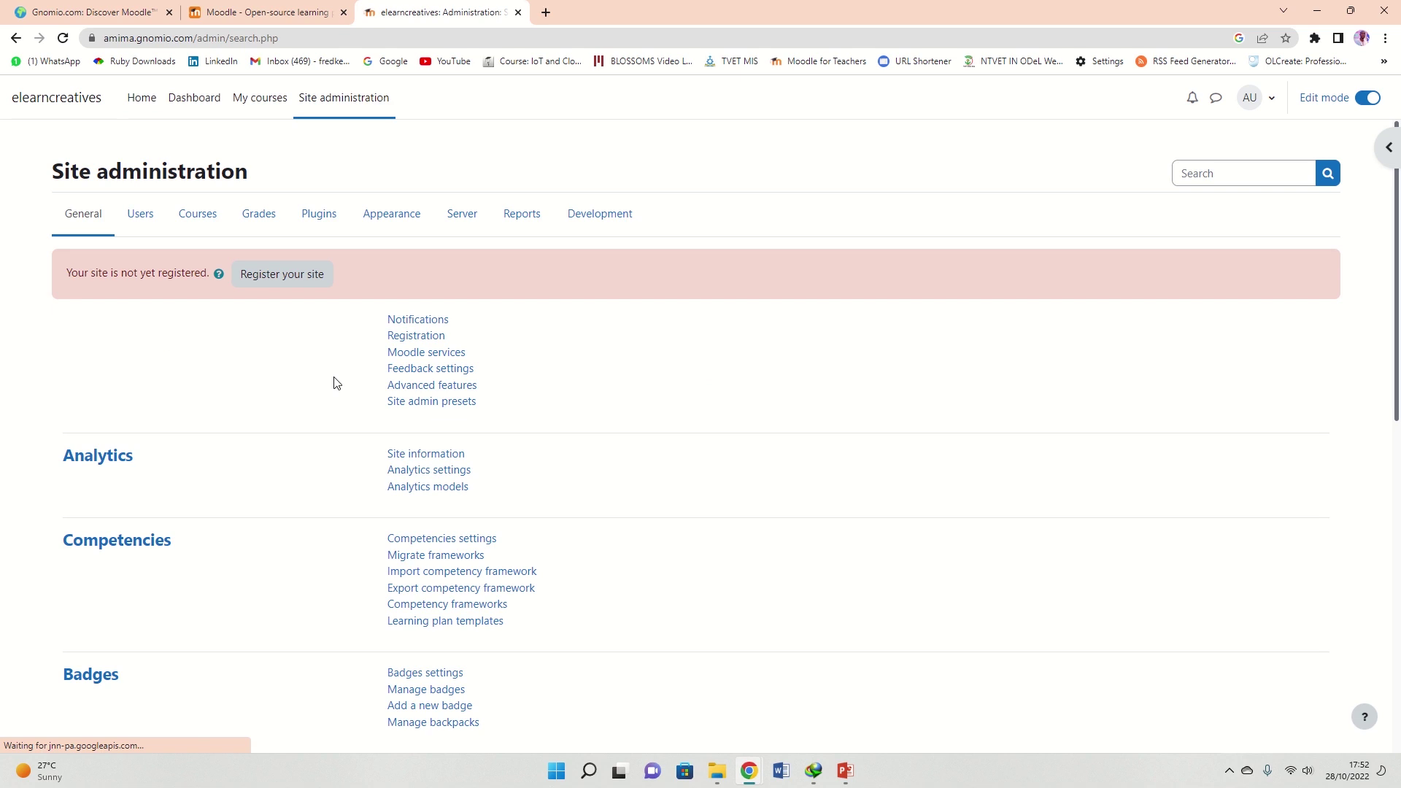
scroll(341, 375, "down", 1)
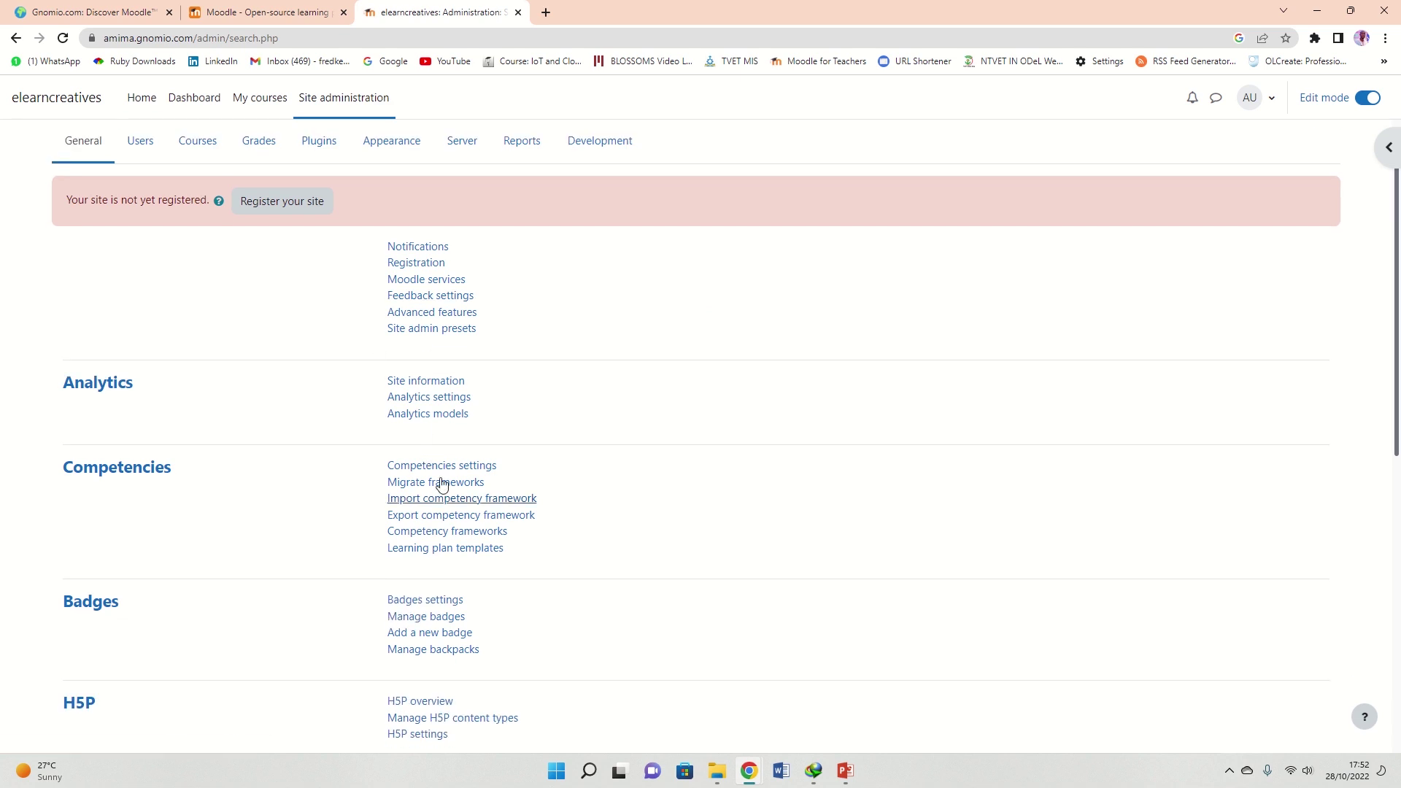
left_click(139, 141)
left_click(423, 330)
scroll(641, 431, "down", 2)
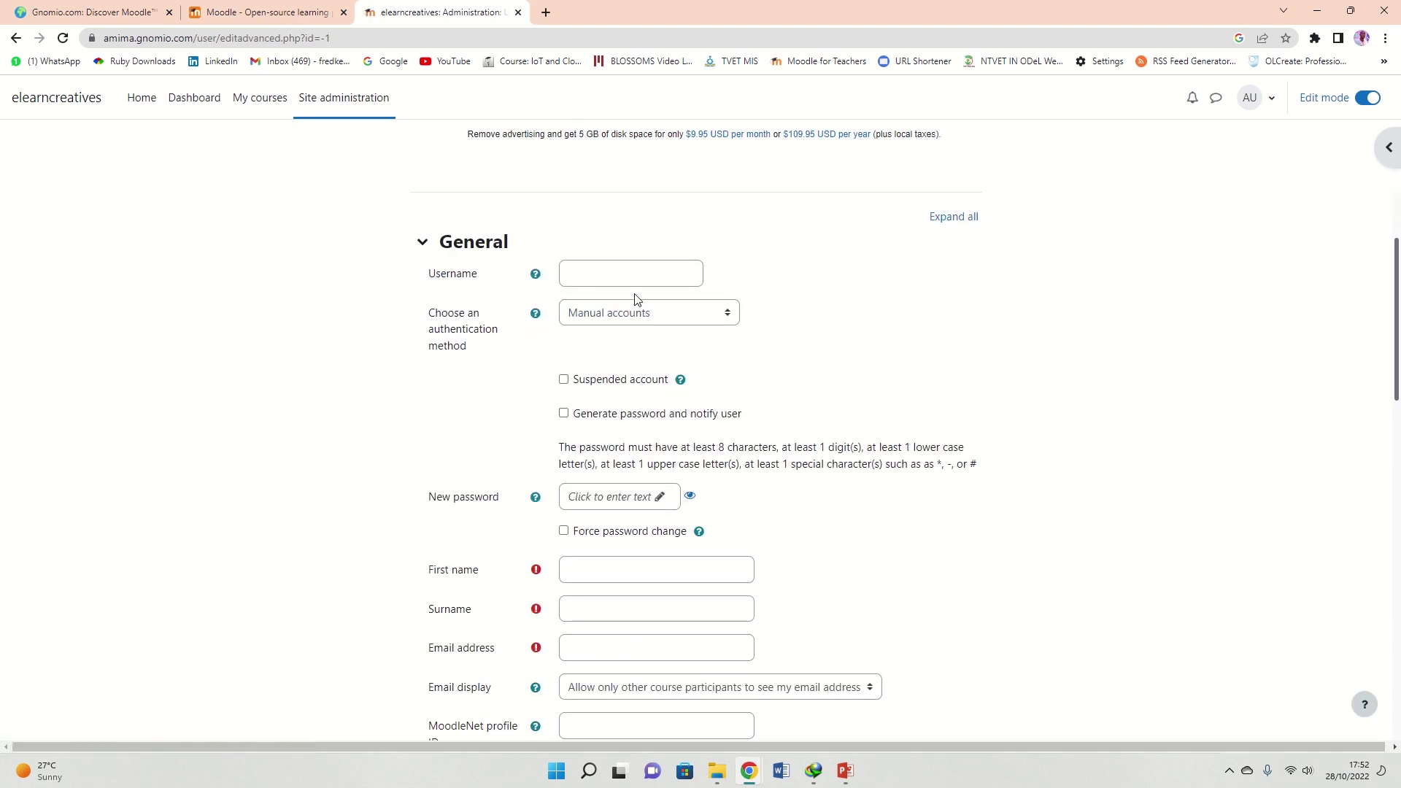
left_click(631, 270)
scroll(645, 282, "down", 2)
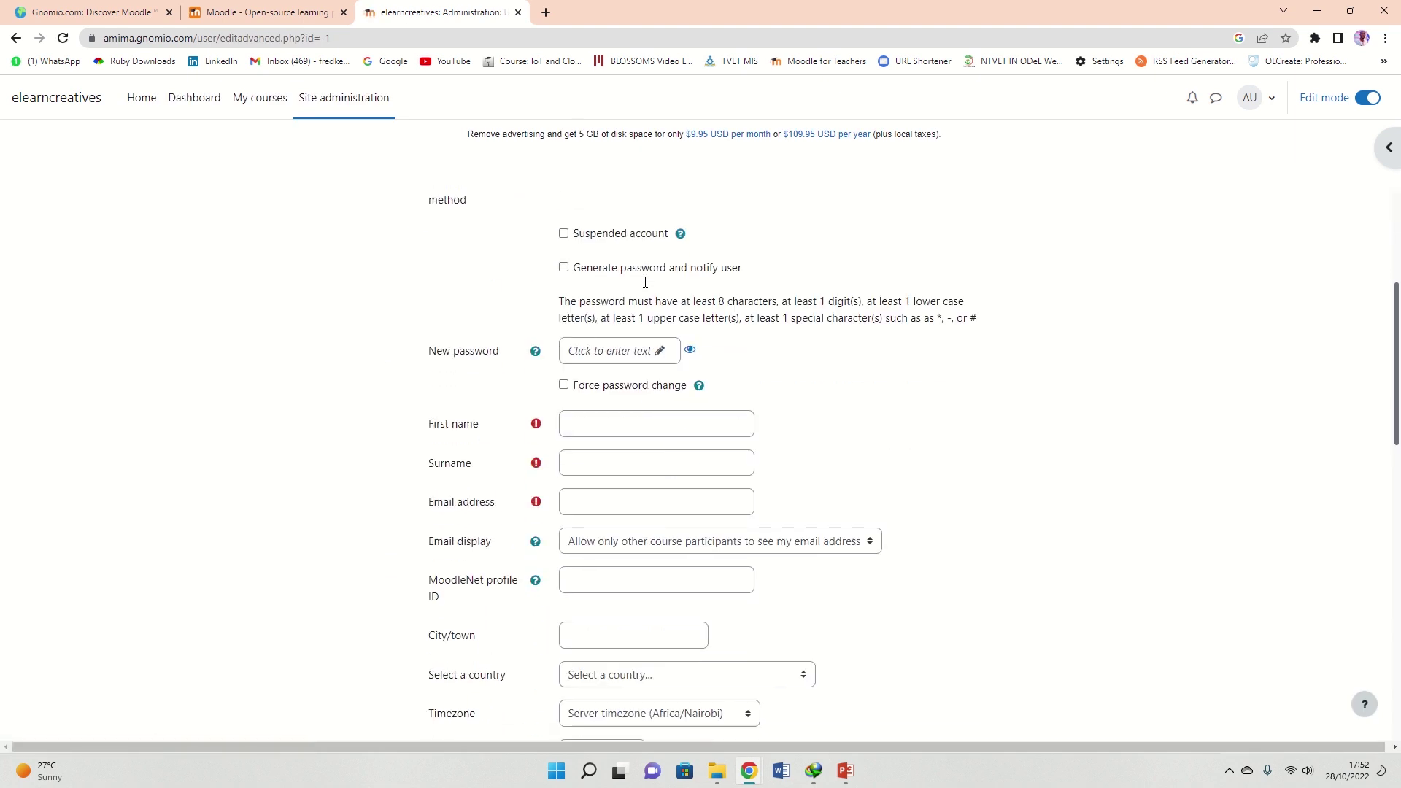
scroll(648, 278, "up", 3)
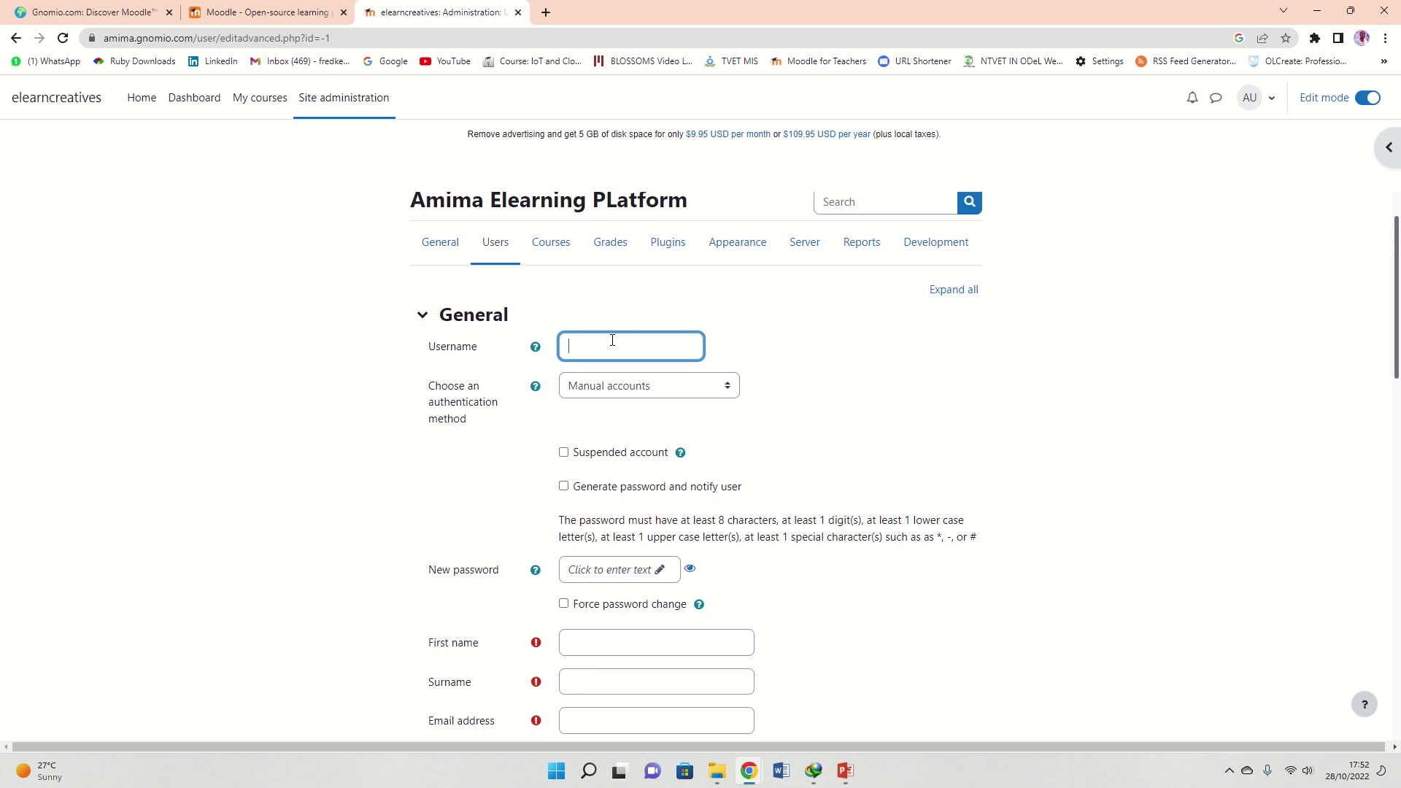
scroll(584, 376, "down", 3)
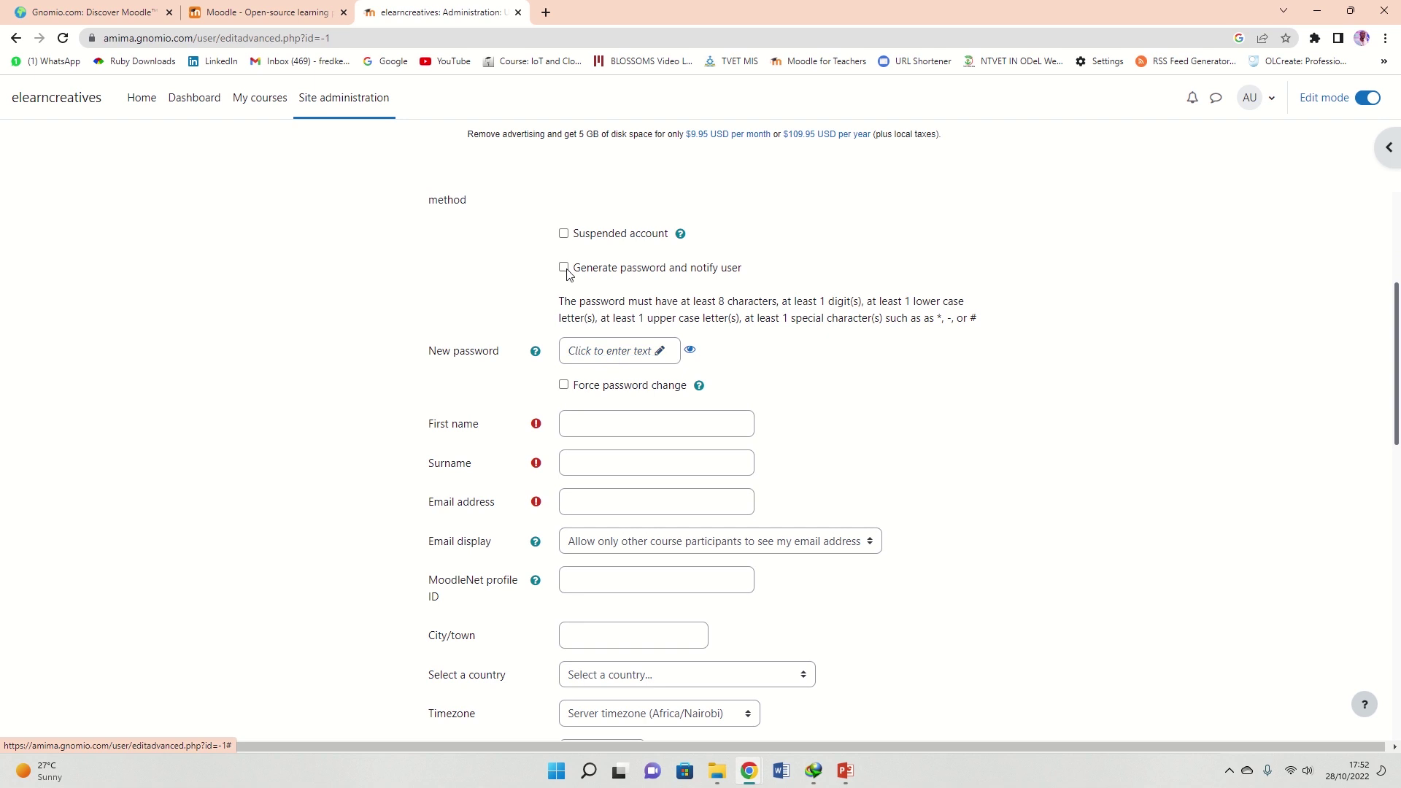
Enter a new password, show it as plain text, and tick Force password change
left_click(660, 351)
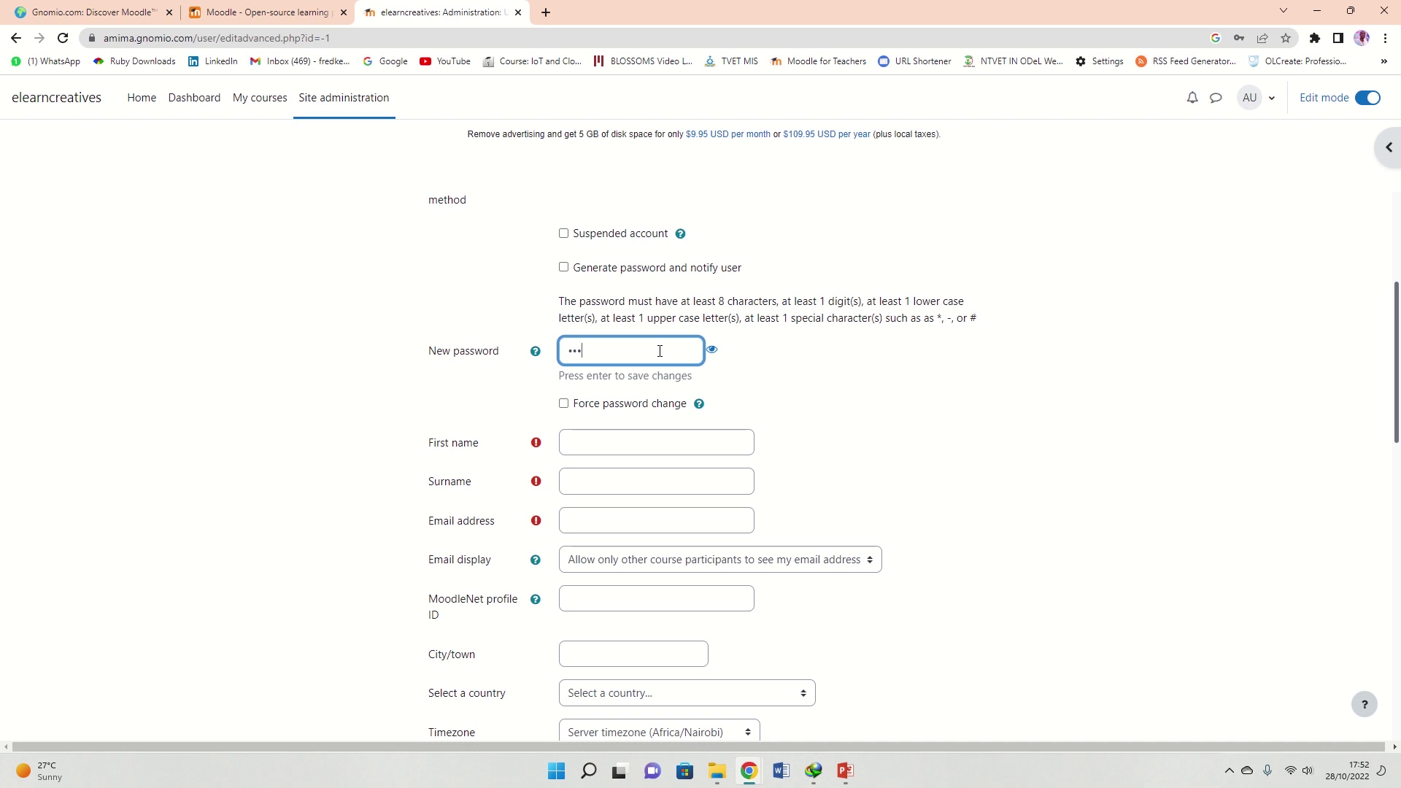
left_click(712, 350)
left_click(563, 405)
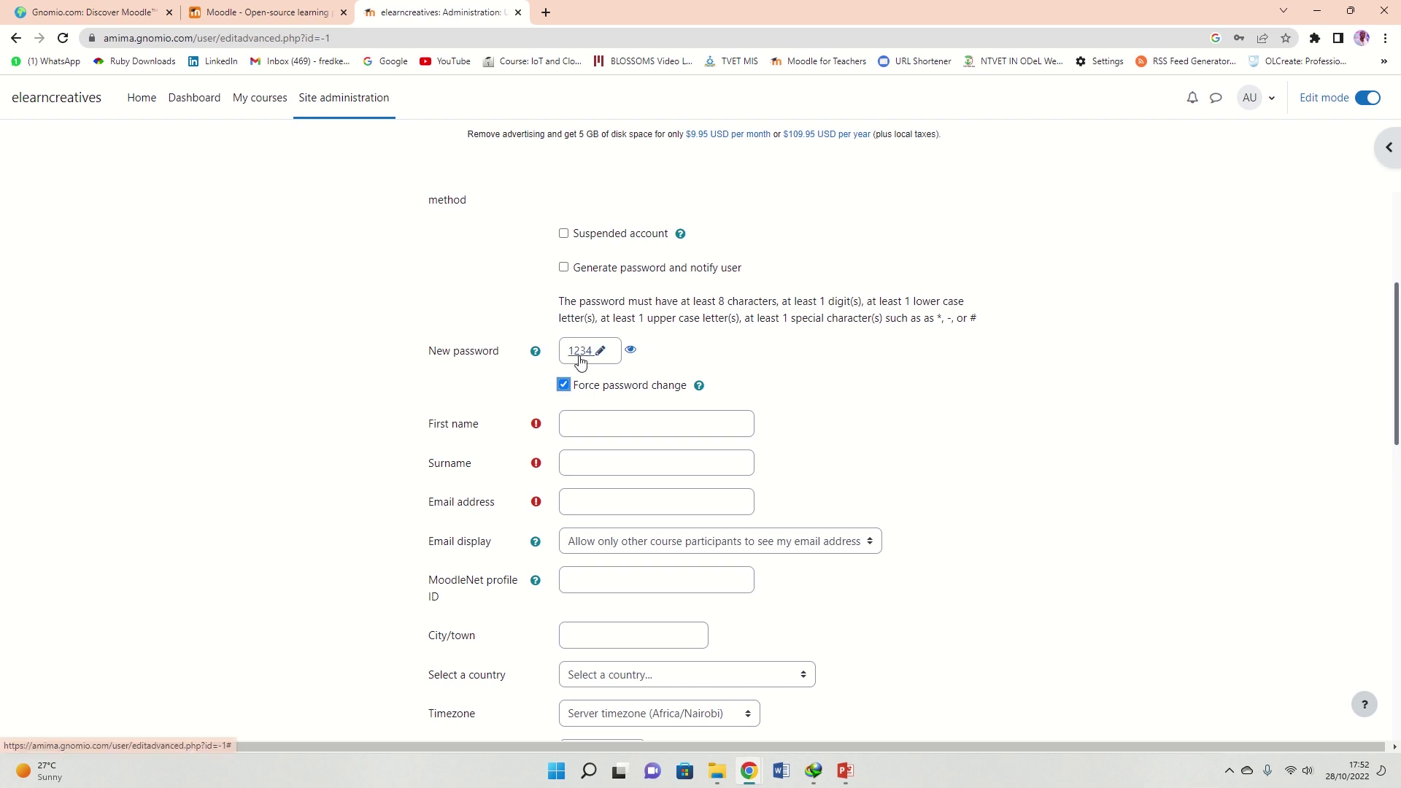
left_click_drag(562, 302, 945, 319)
left_click(803, 306)
Step through the empty First name, Surname and Email address fields down to Create user
left_click(590, 430)
left_click(598, 462)
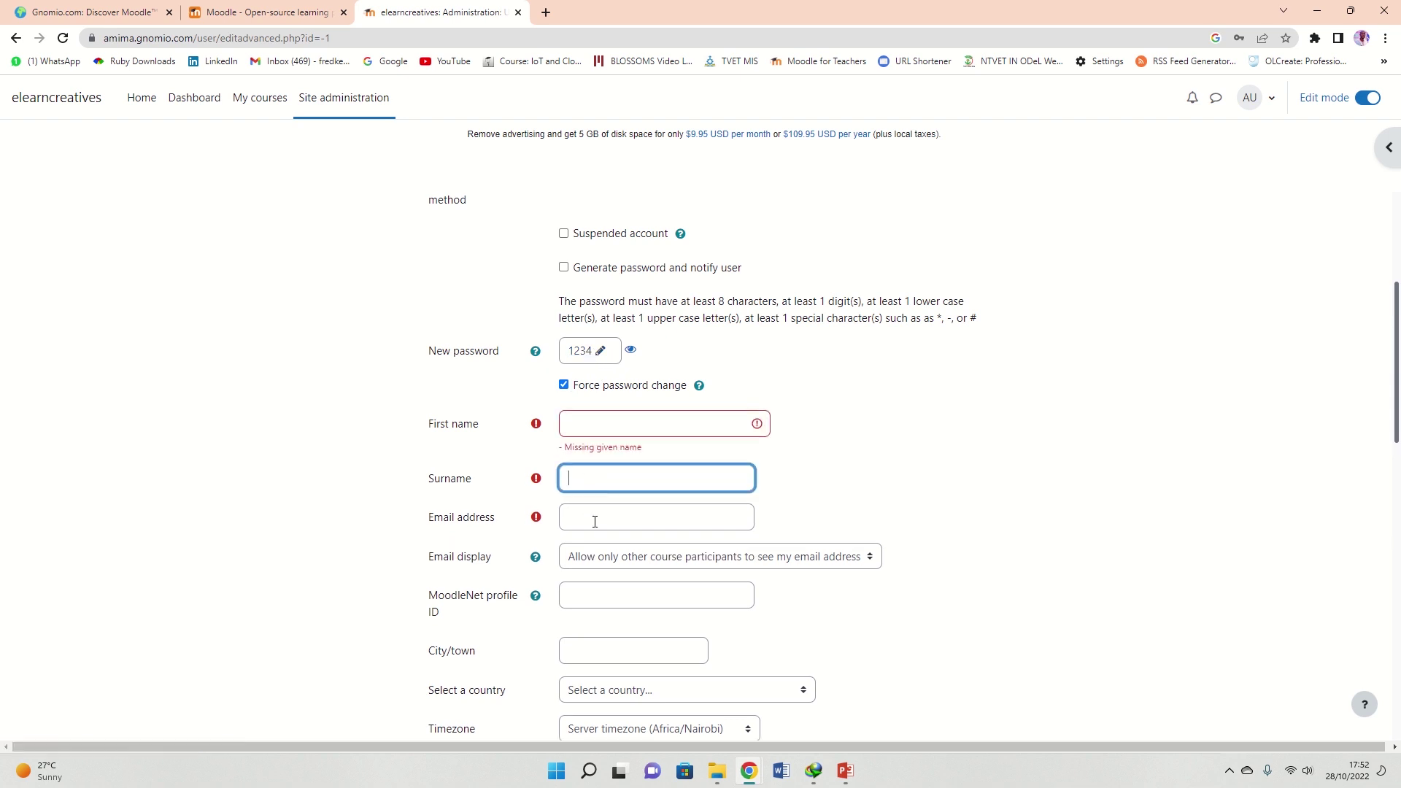
left_click(594, 523)
scroll(631, 395, "down", 3)
scroll(641, 379, "down", 9)
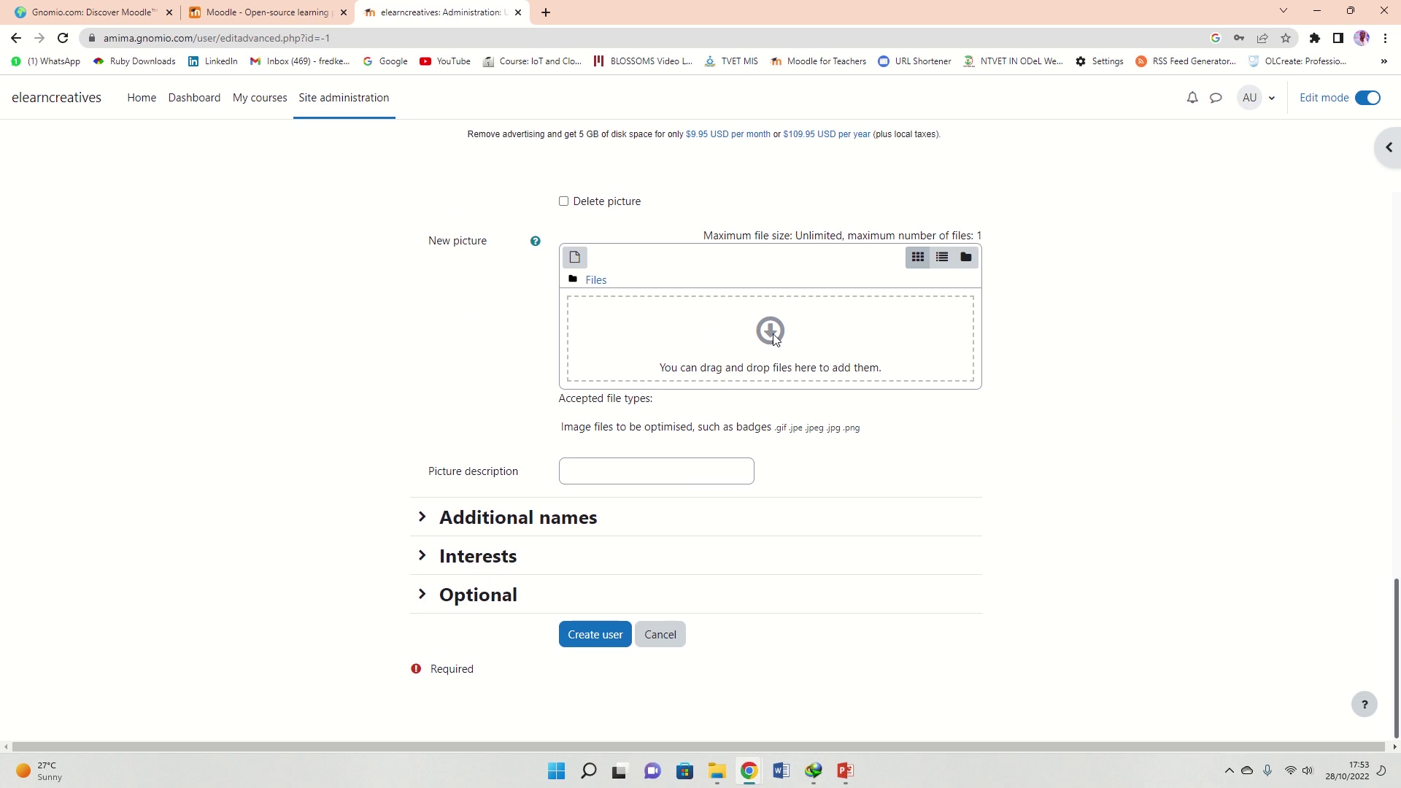
Submit the incomplete form, continue past the Invalid user error, and open the Appearance administration tab
left_click(576, 634)
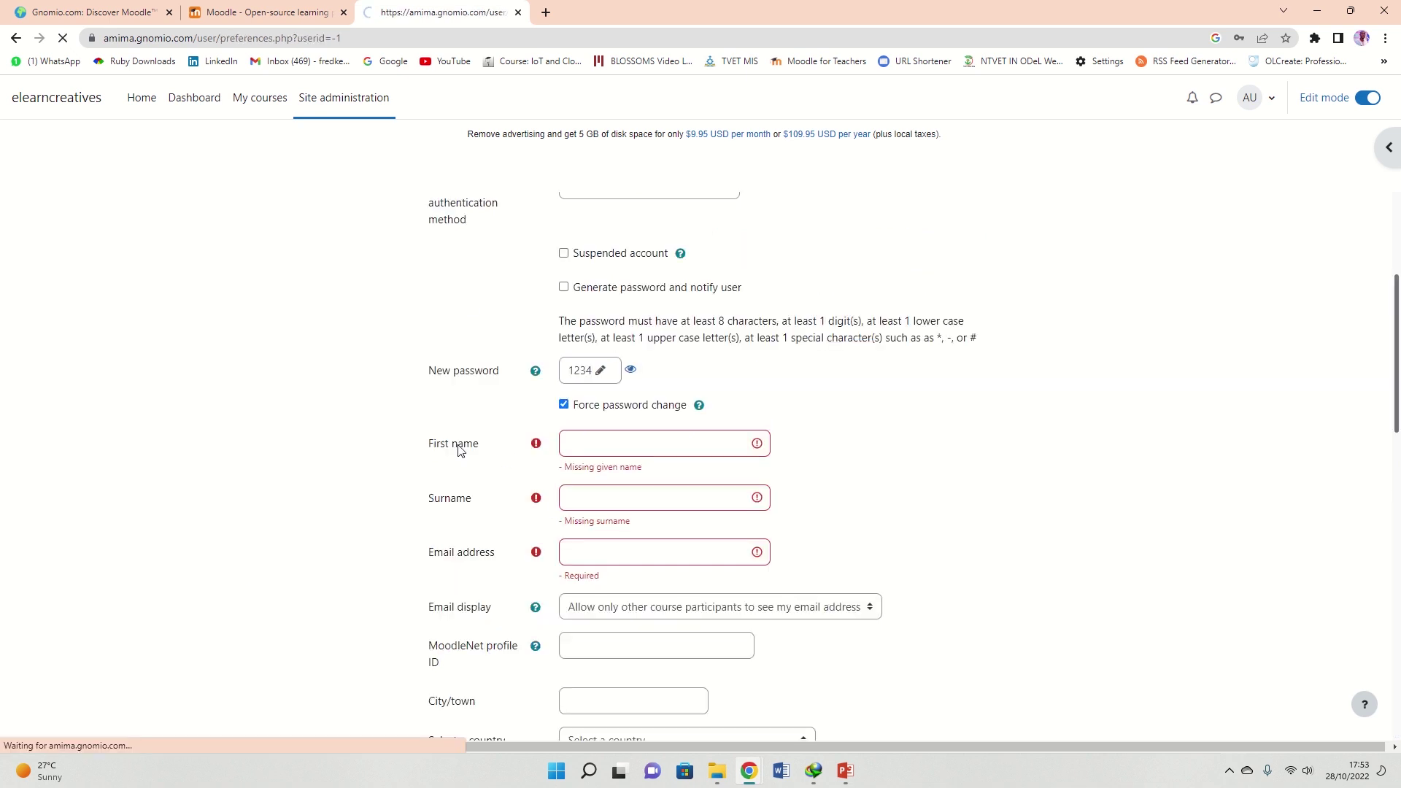
left_click(675, 375)
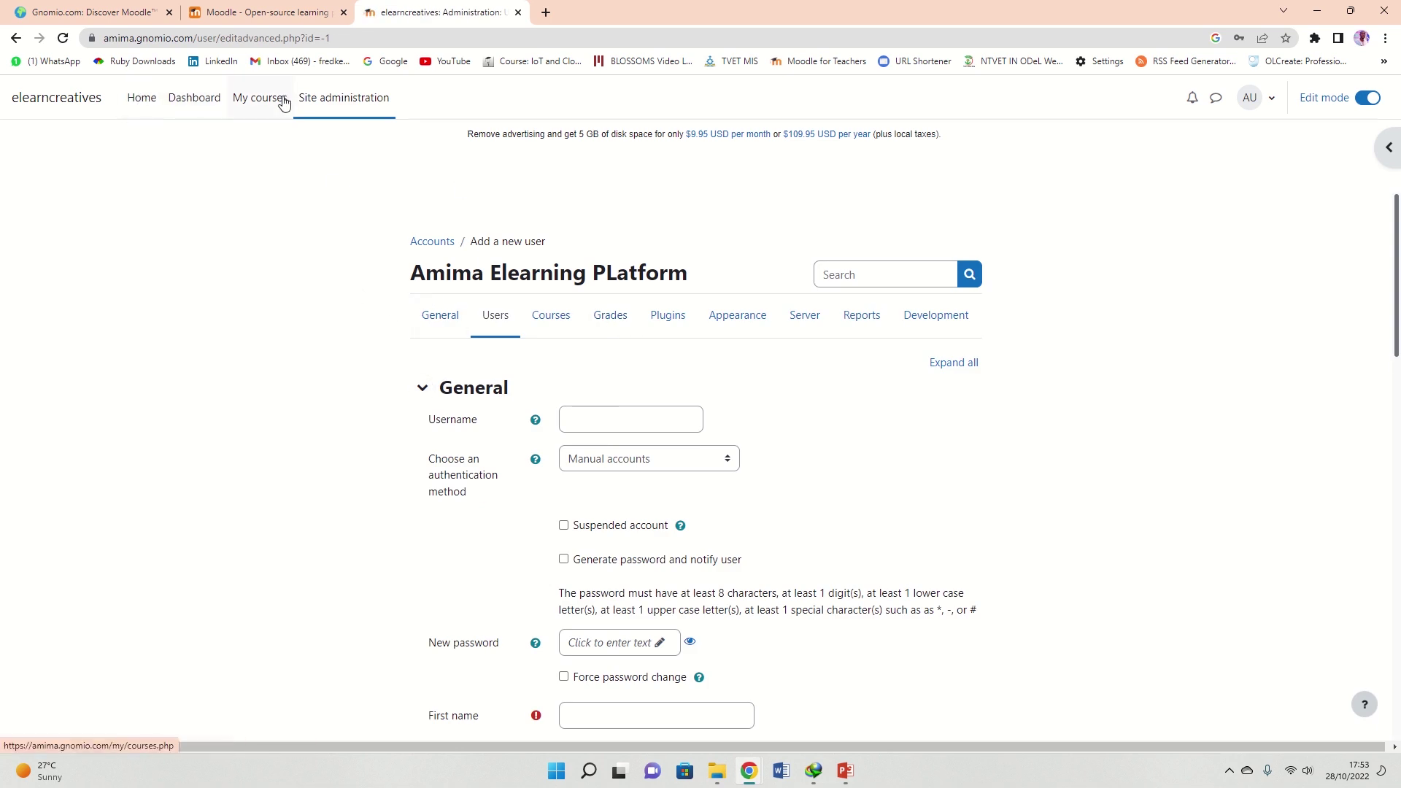
left_click(344, 102)
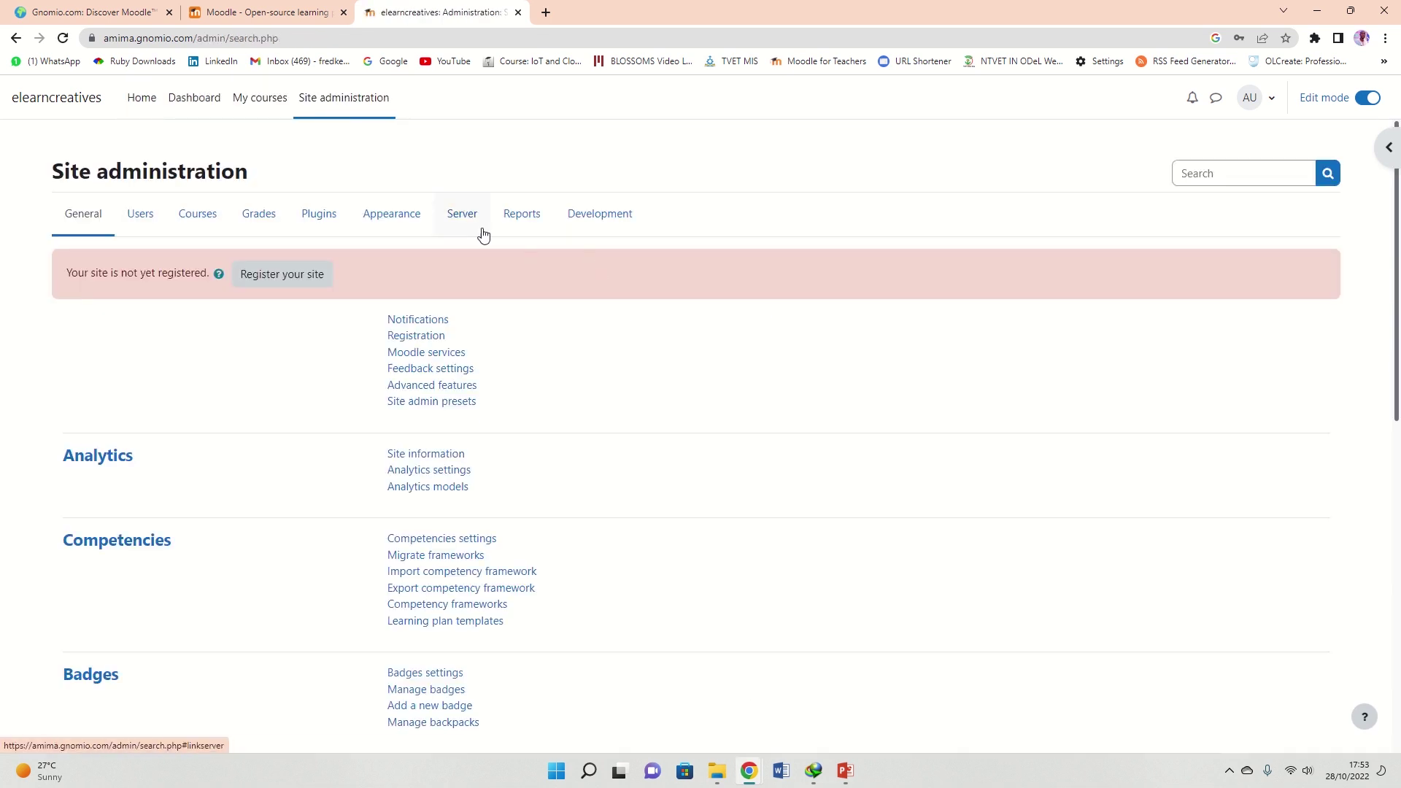
left_click(404, 222)
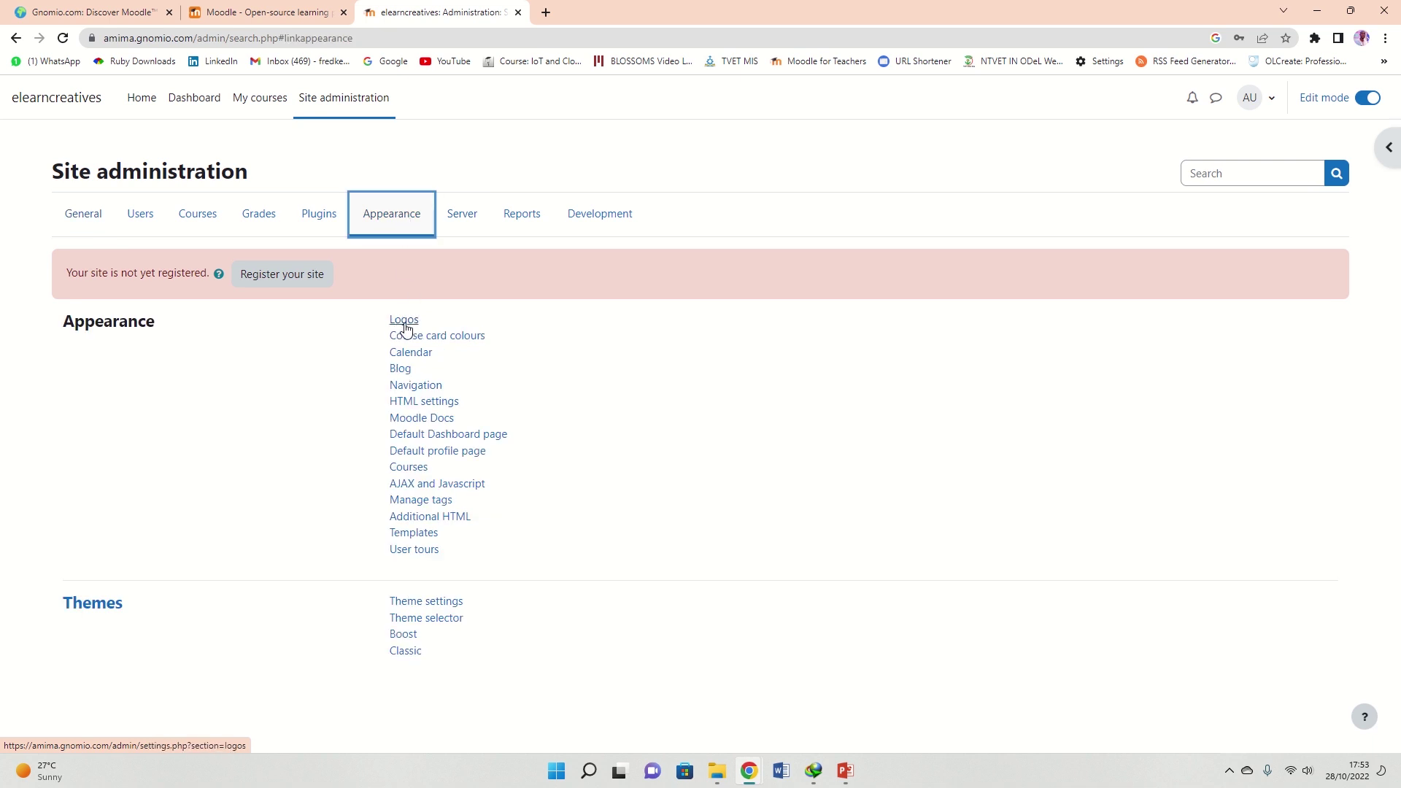
Open the Logos page and browse the Logo and Compact logo upload areas
left_click(411, 325)
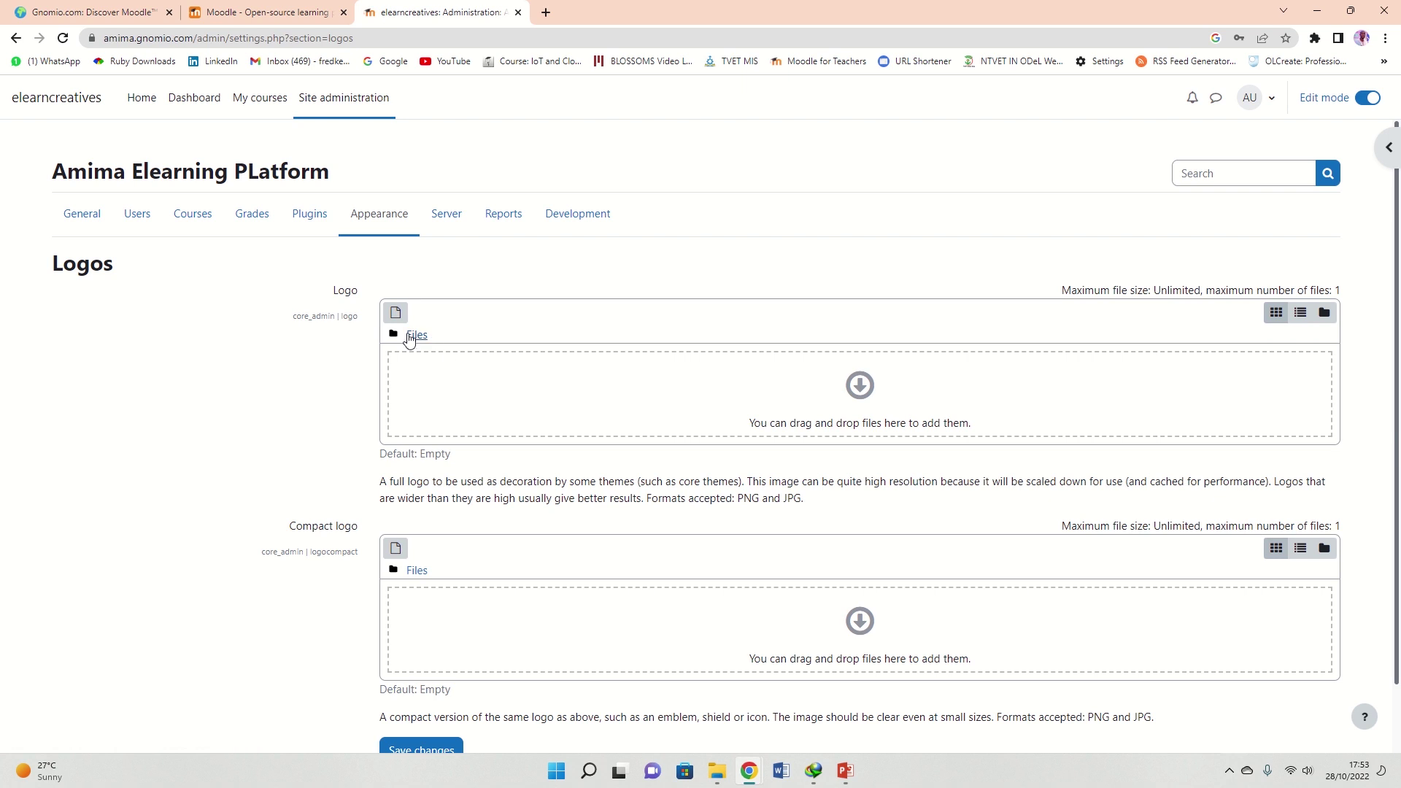
left_click(417, 338)
scroll(931, 409, "down", 1)
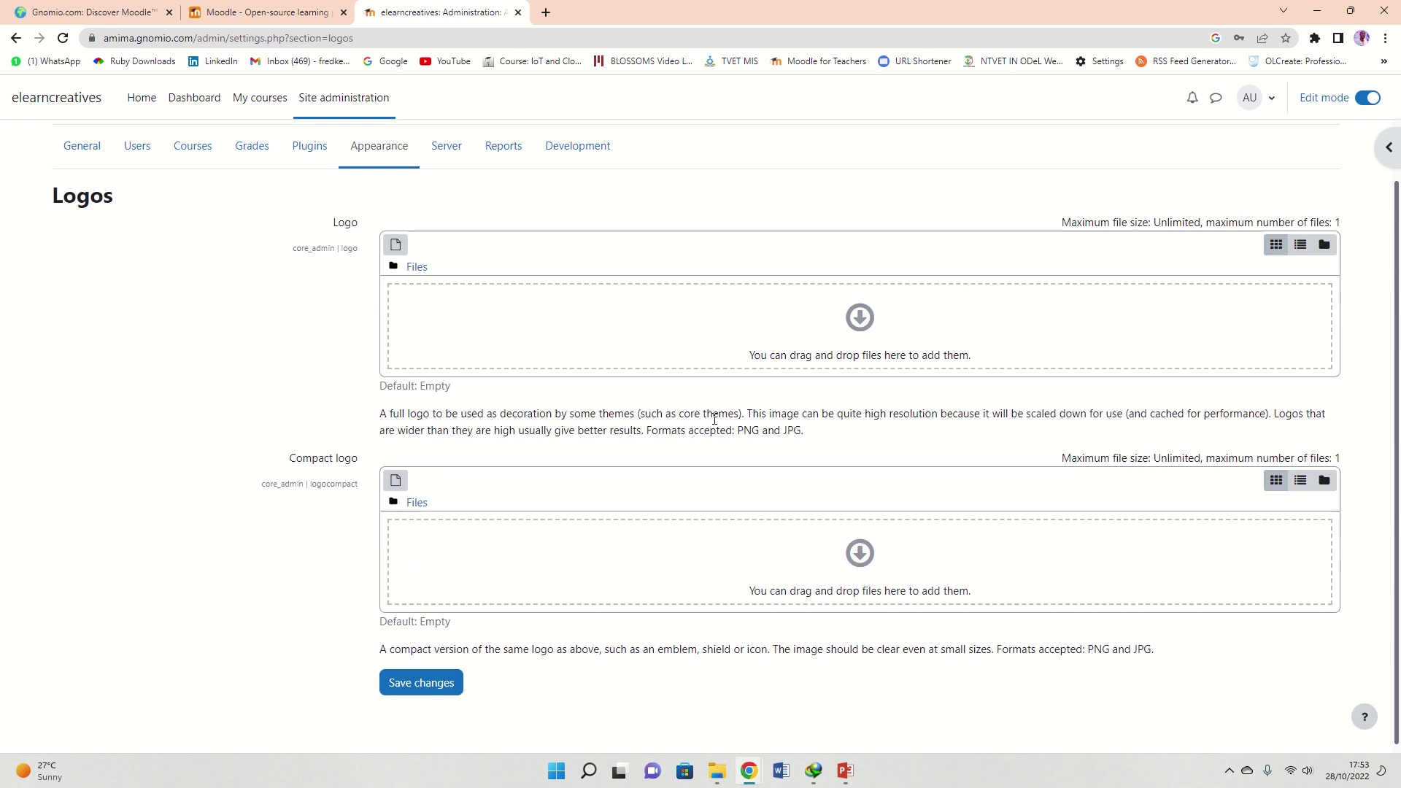
scroll(802, 452, "up", 1)
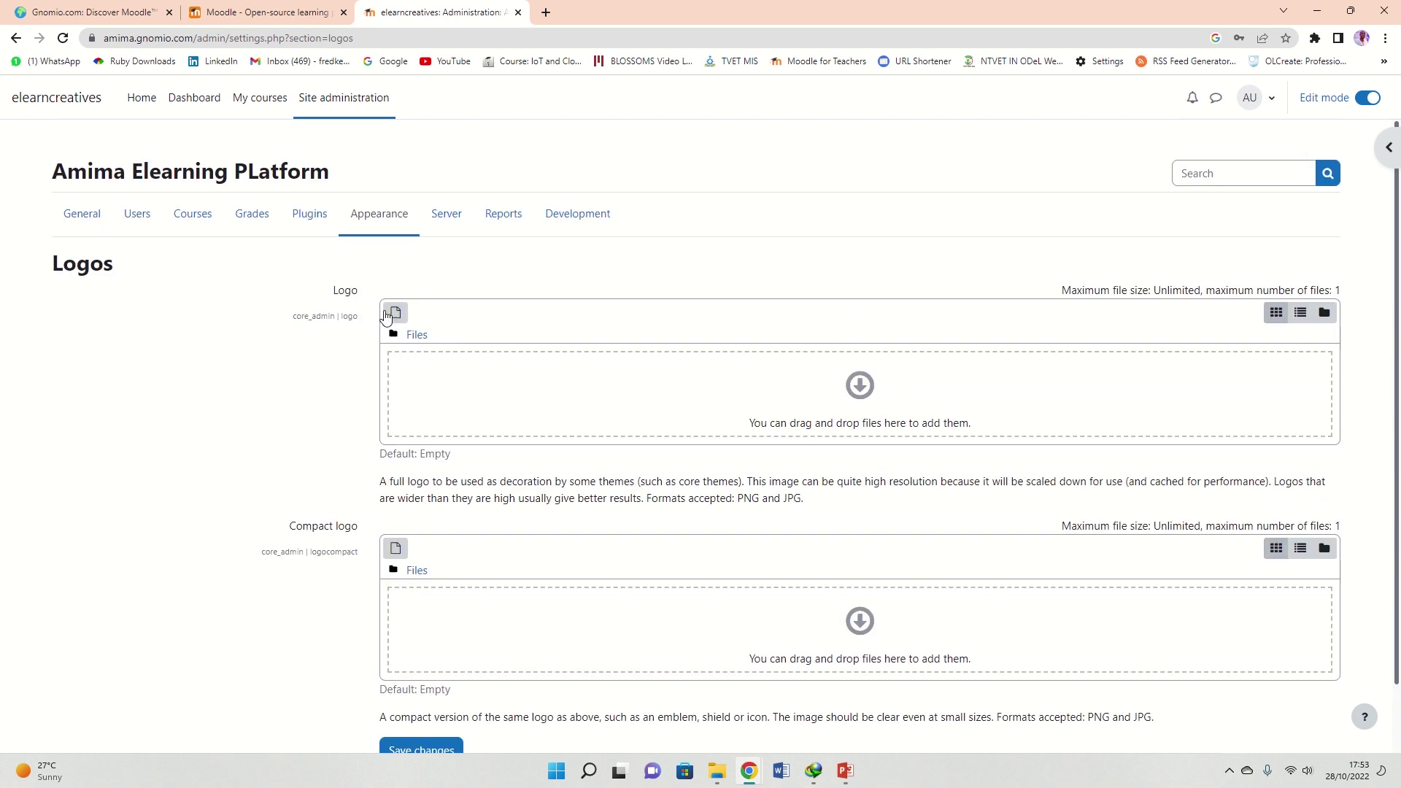
scroll(488, 551, "down", 1)
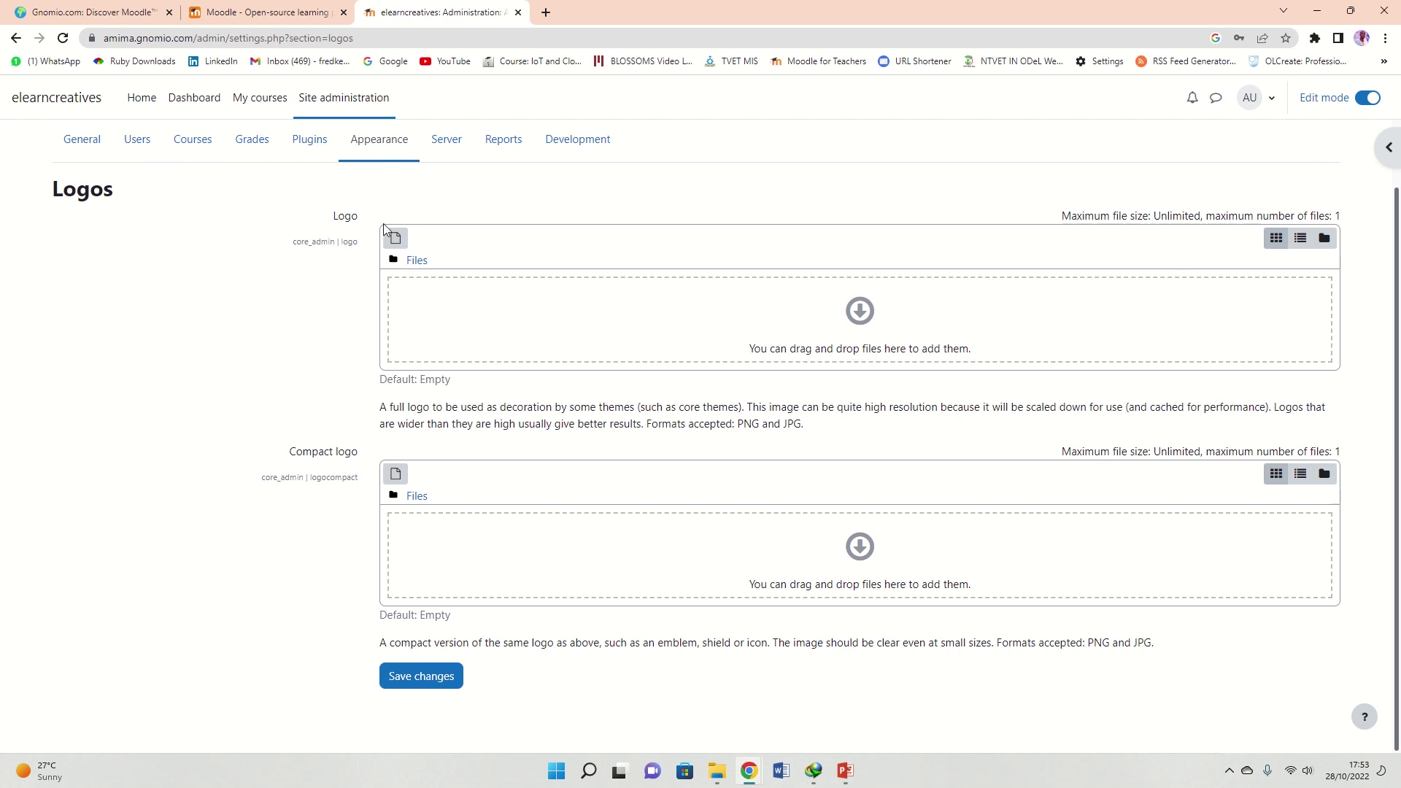
Scroll through the Plugins tab's categories, from Plugins overview to Activity modules
left_click(309, 143)
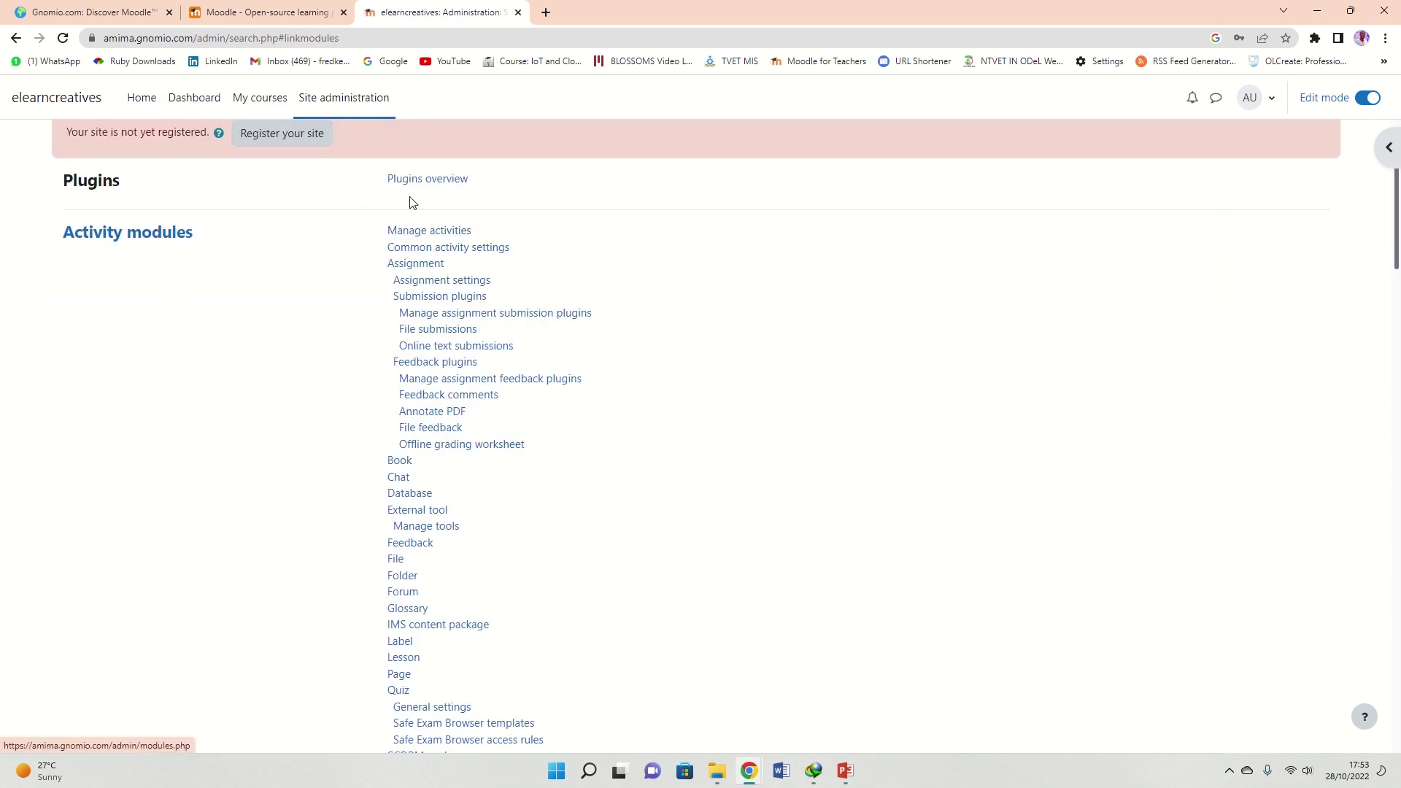
scroll(444, 268, "up", 2)
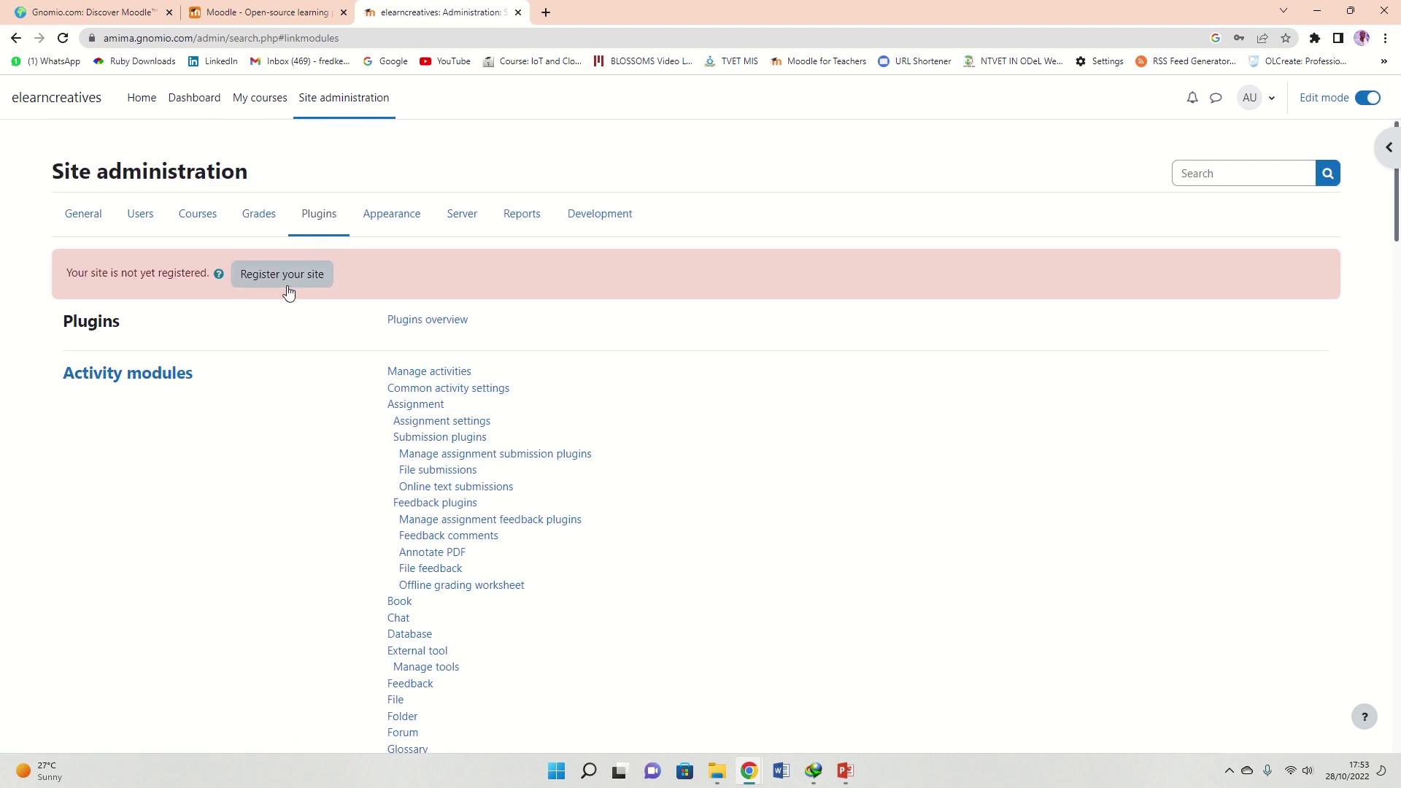
scroll(434, 351, "down", 12)
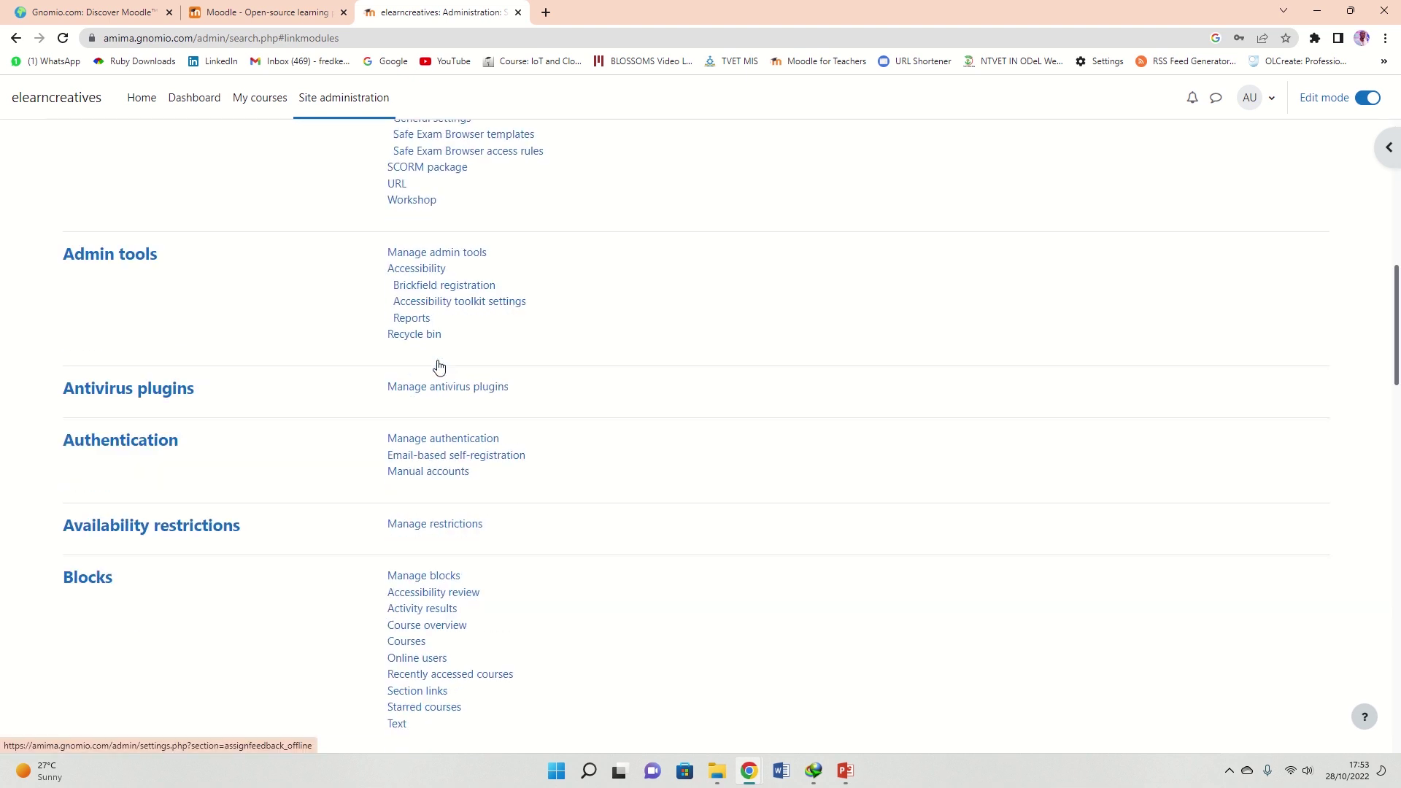
scroll(438, 367, "up", 6)
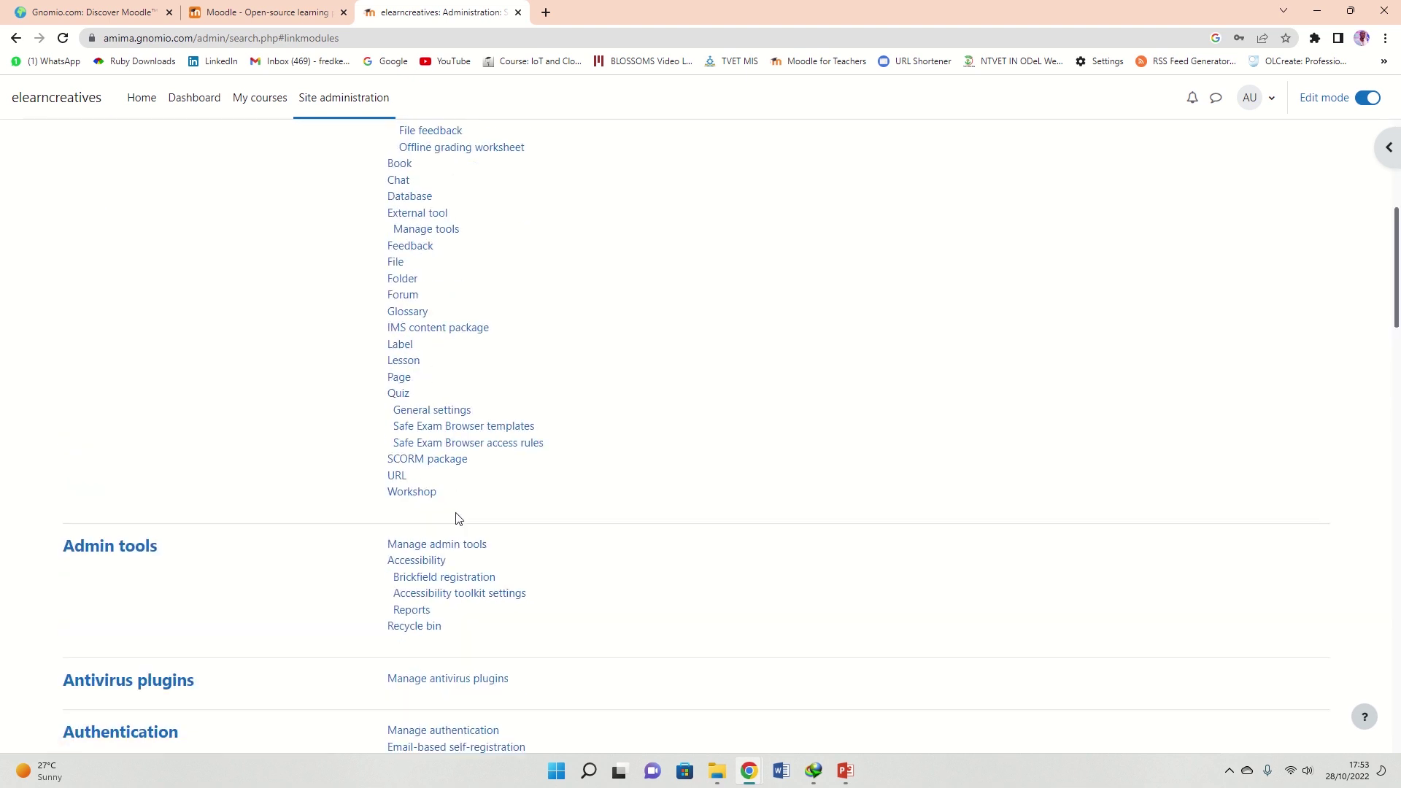
scroll(438, 530, "down", 2)
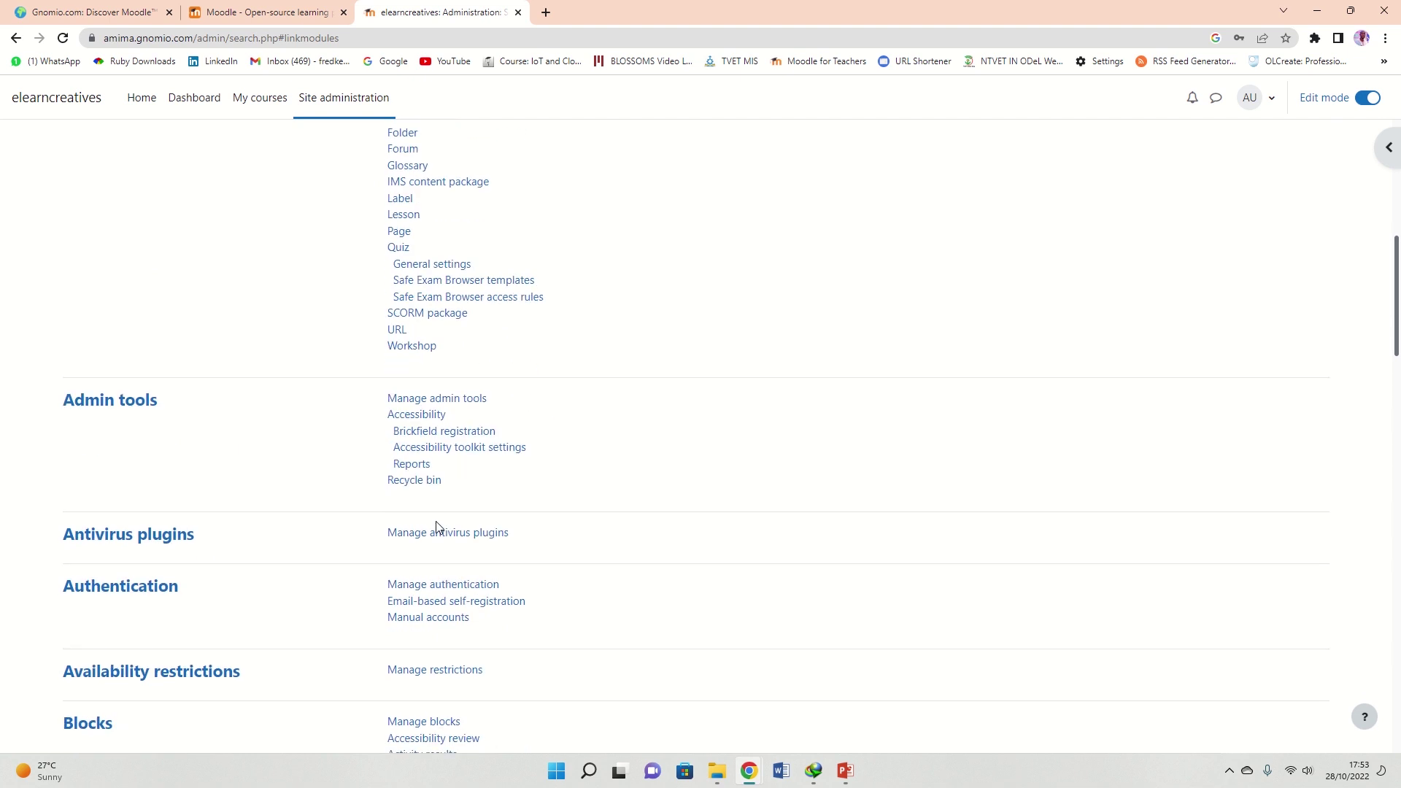
scroll(430, 498, "down", 11)
scroll(429, 497, "down", 18)
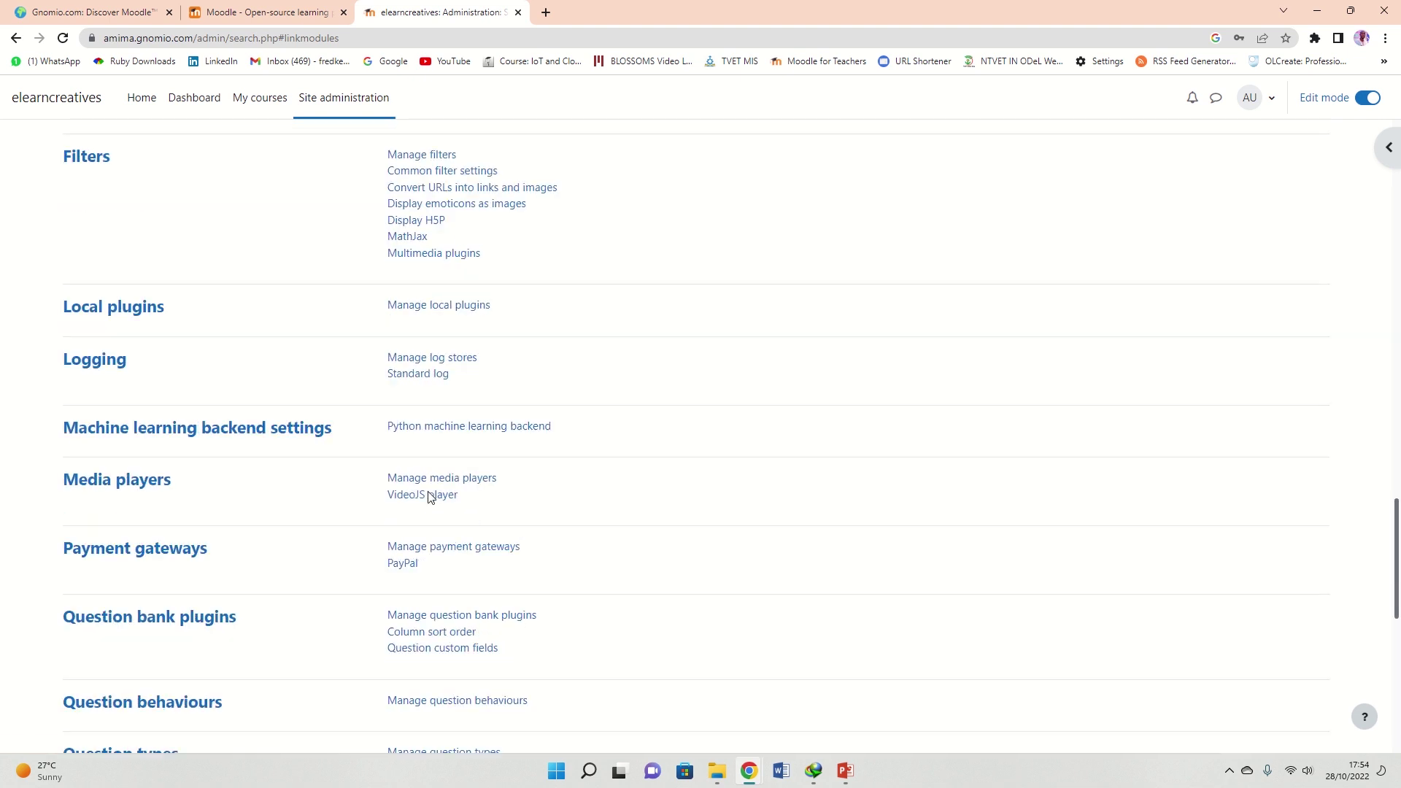
scroll(431, 526, "up", 6)
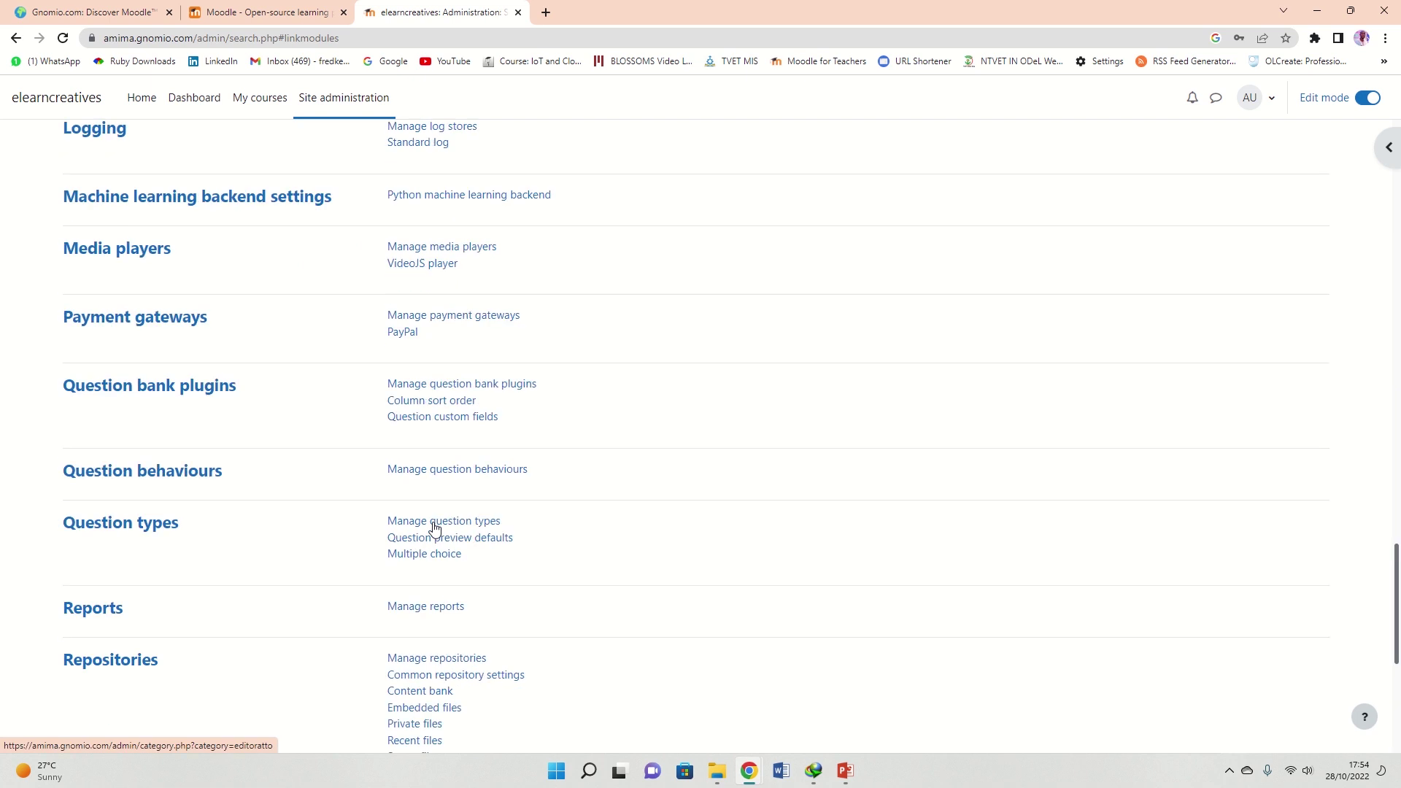
scroll(435, 526, "down", 4)
scroll(434, 528, "up", 6)
scroll(432, 526, "up", 20)
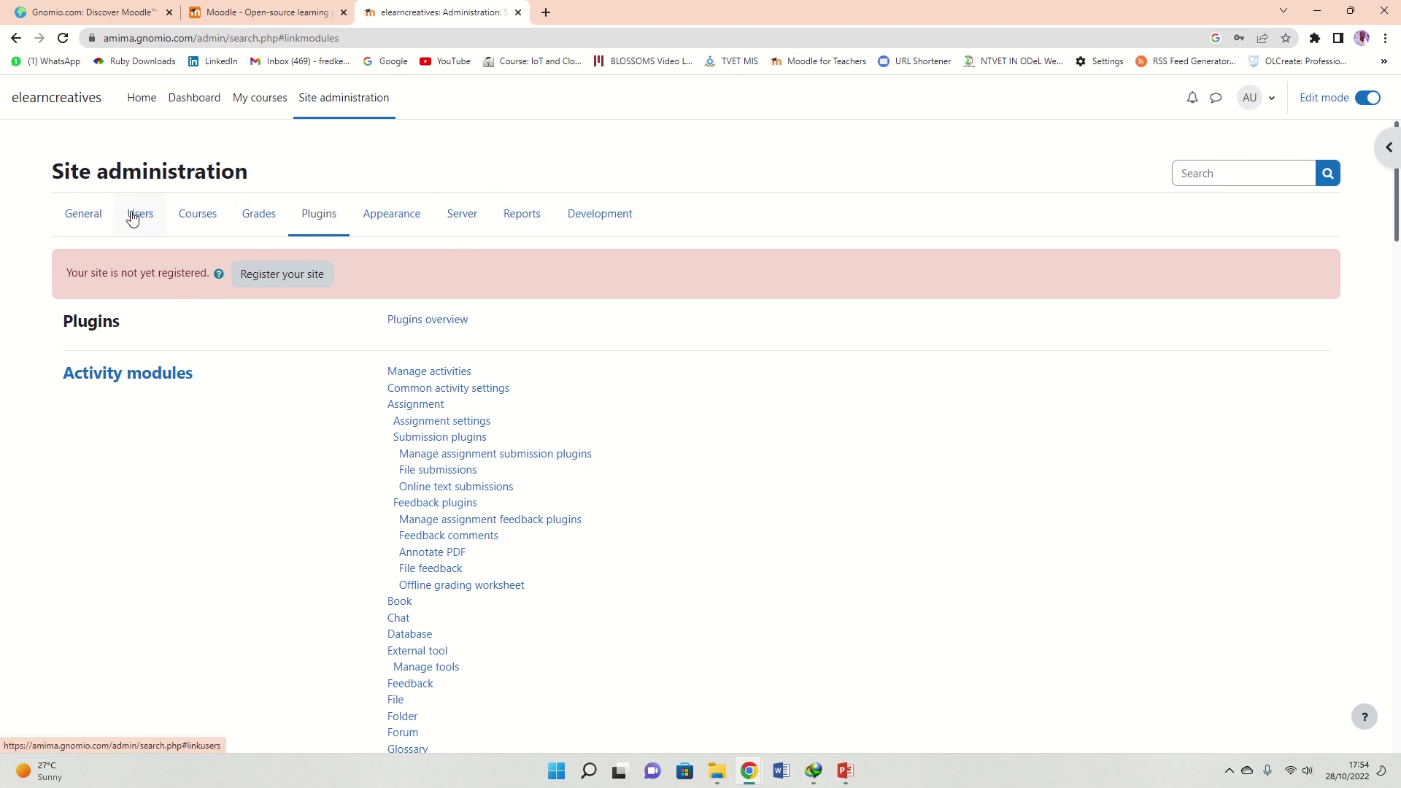
Scan the General tab, view the Courses tab, and switch Edit mode off
left_click(85, 215)
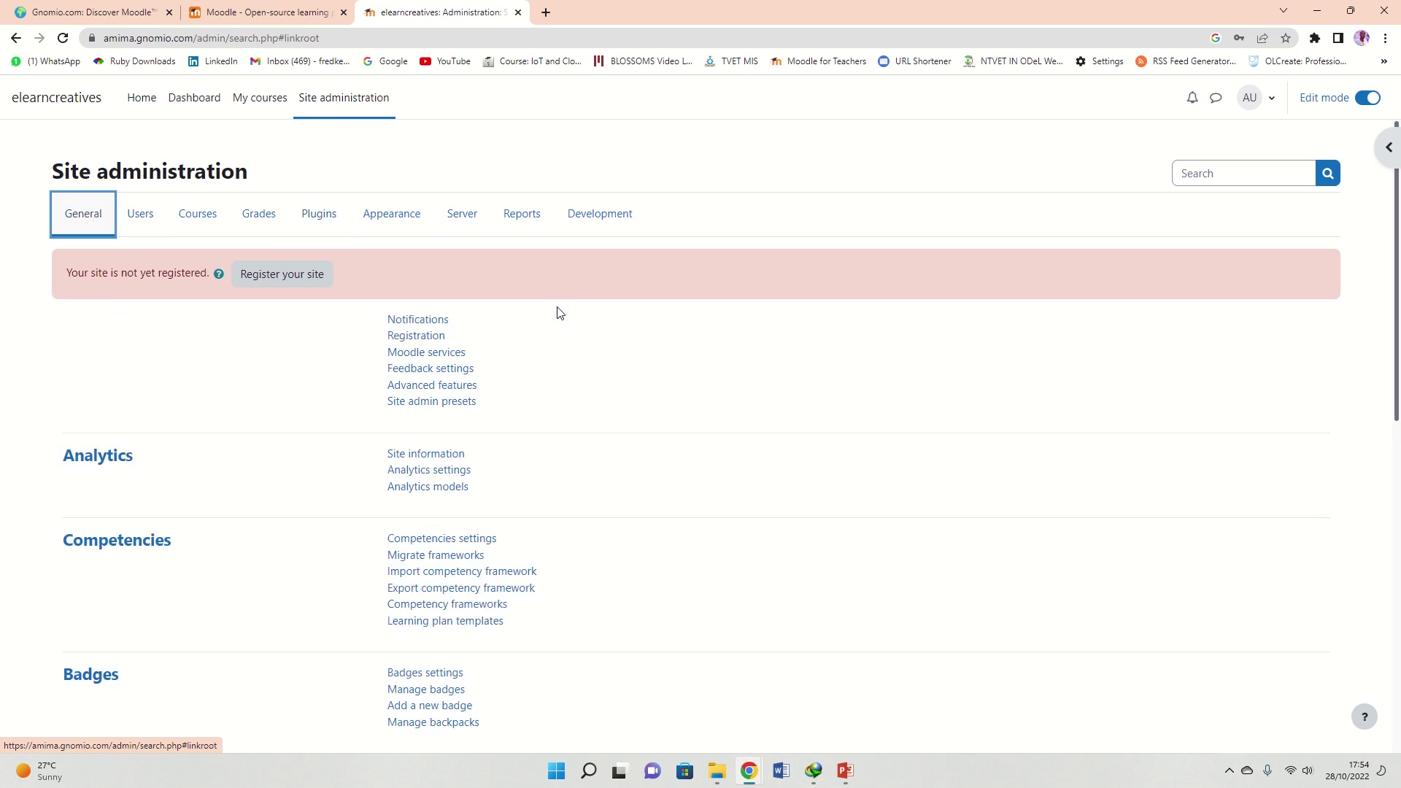
scroll(441, 364, "down", 9)
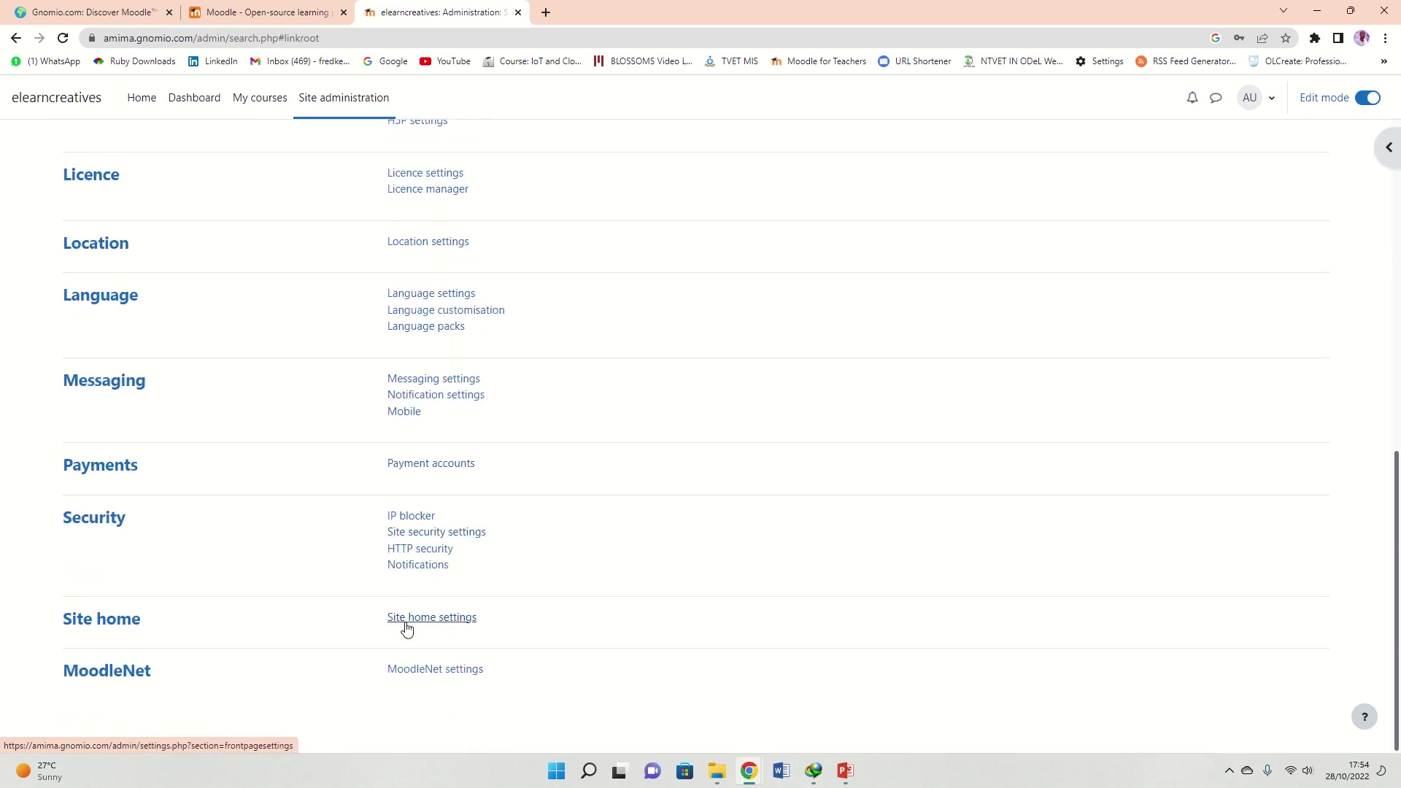
scroll(410, 669, "up", 10)
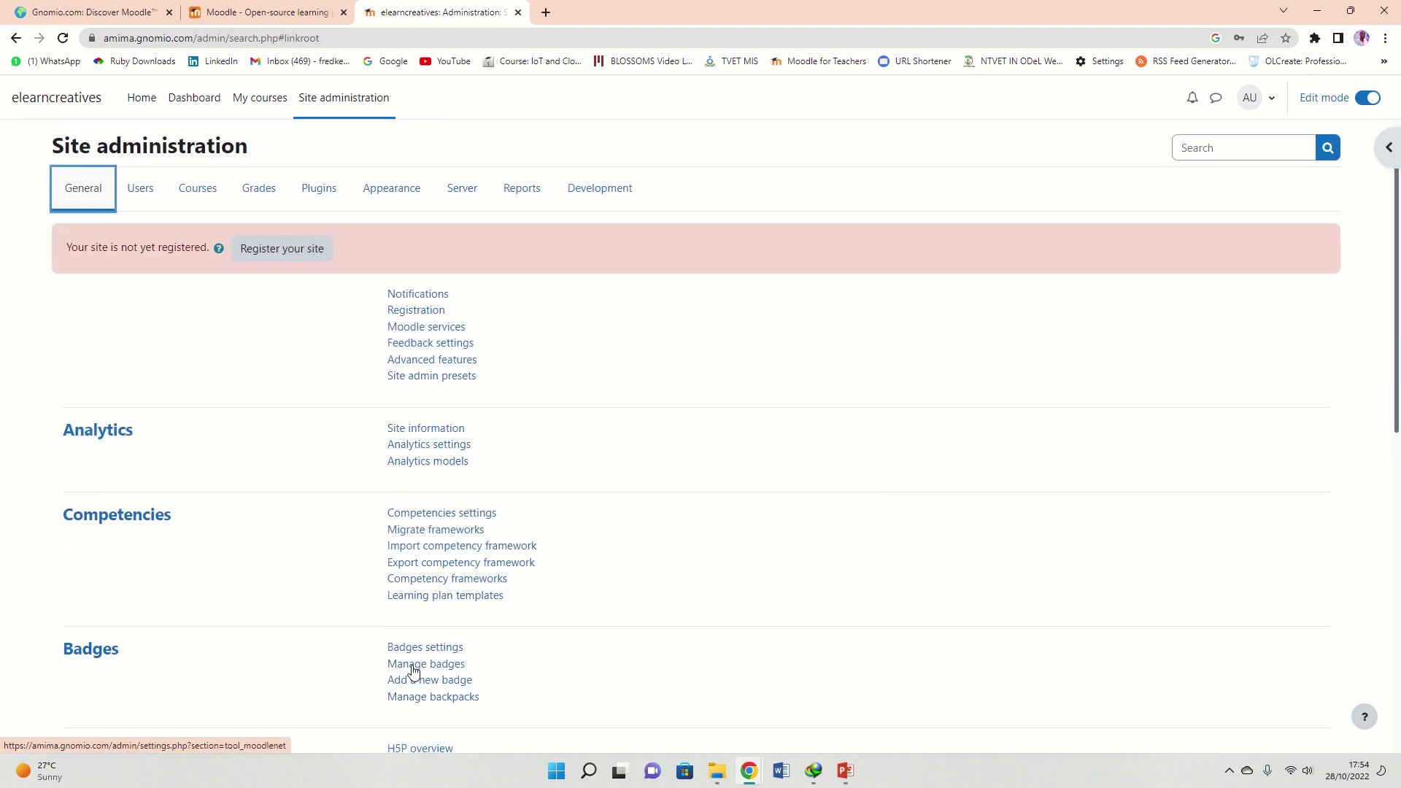
left_click(197, 215)
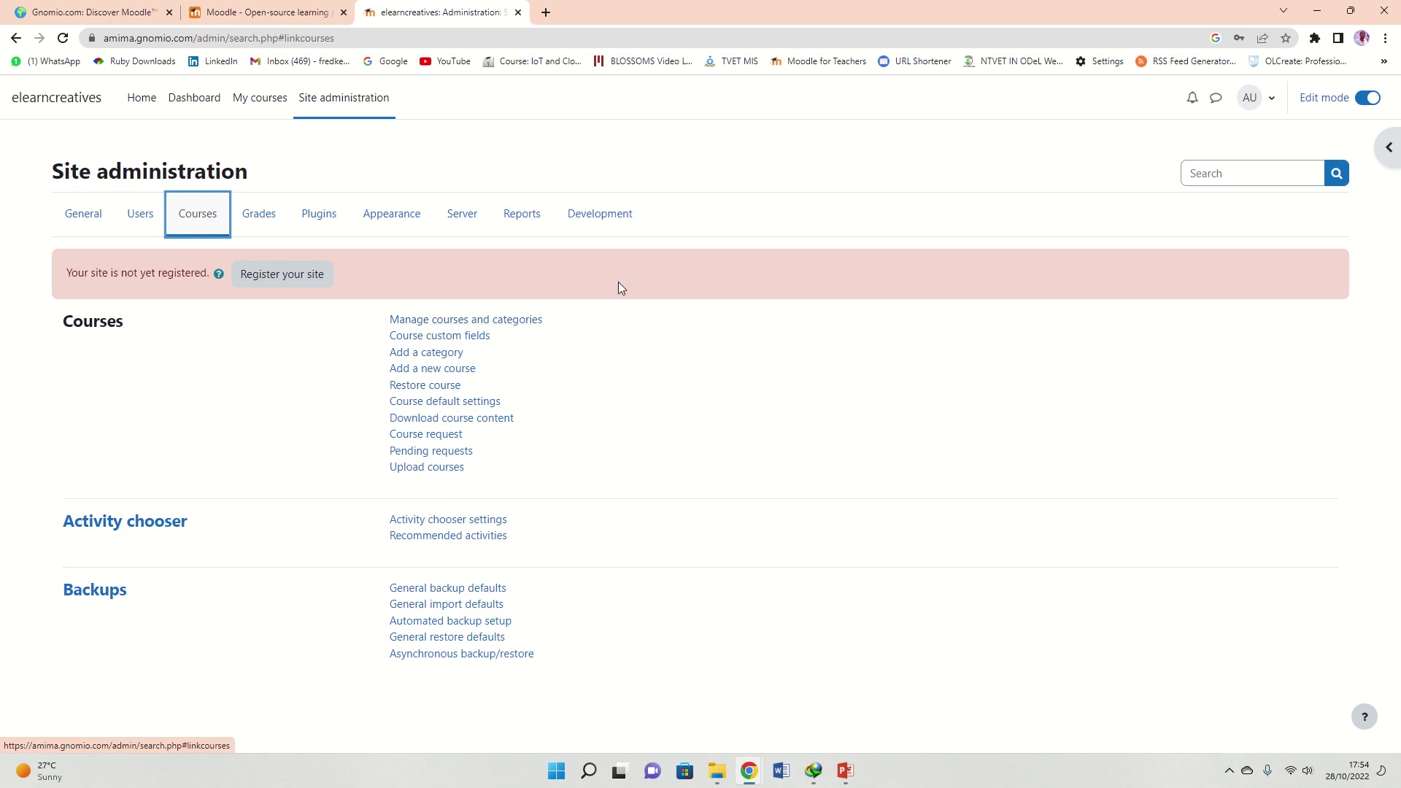
left_click(1362, 104)
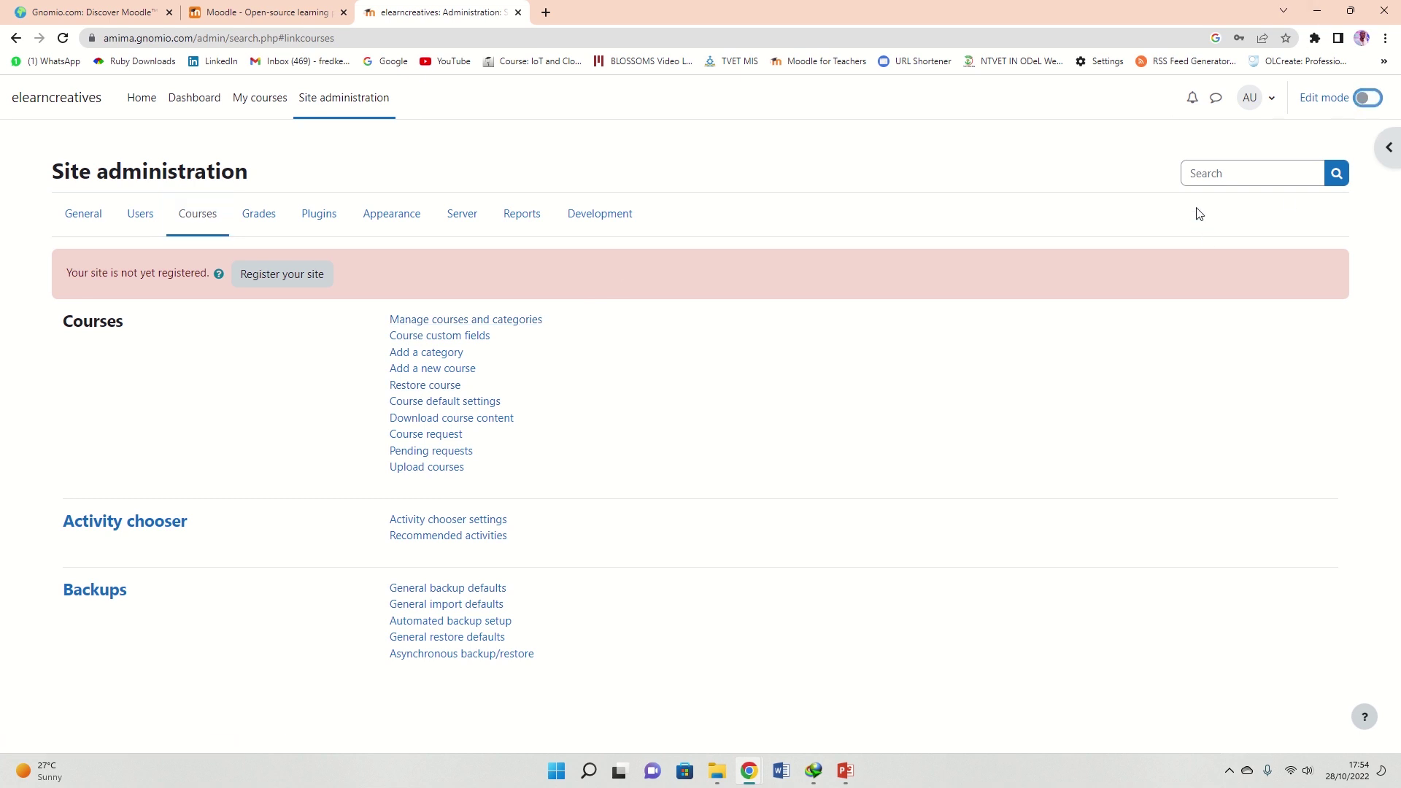
Return home, select the site's URL, and scroll to Introduction to Moodle under Available courses
left_click(139, 103)
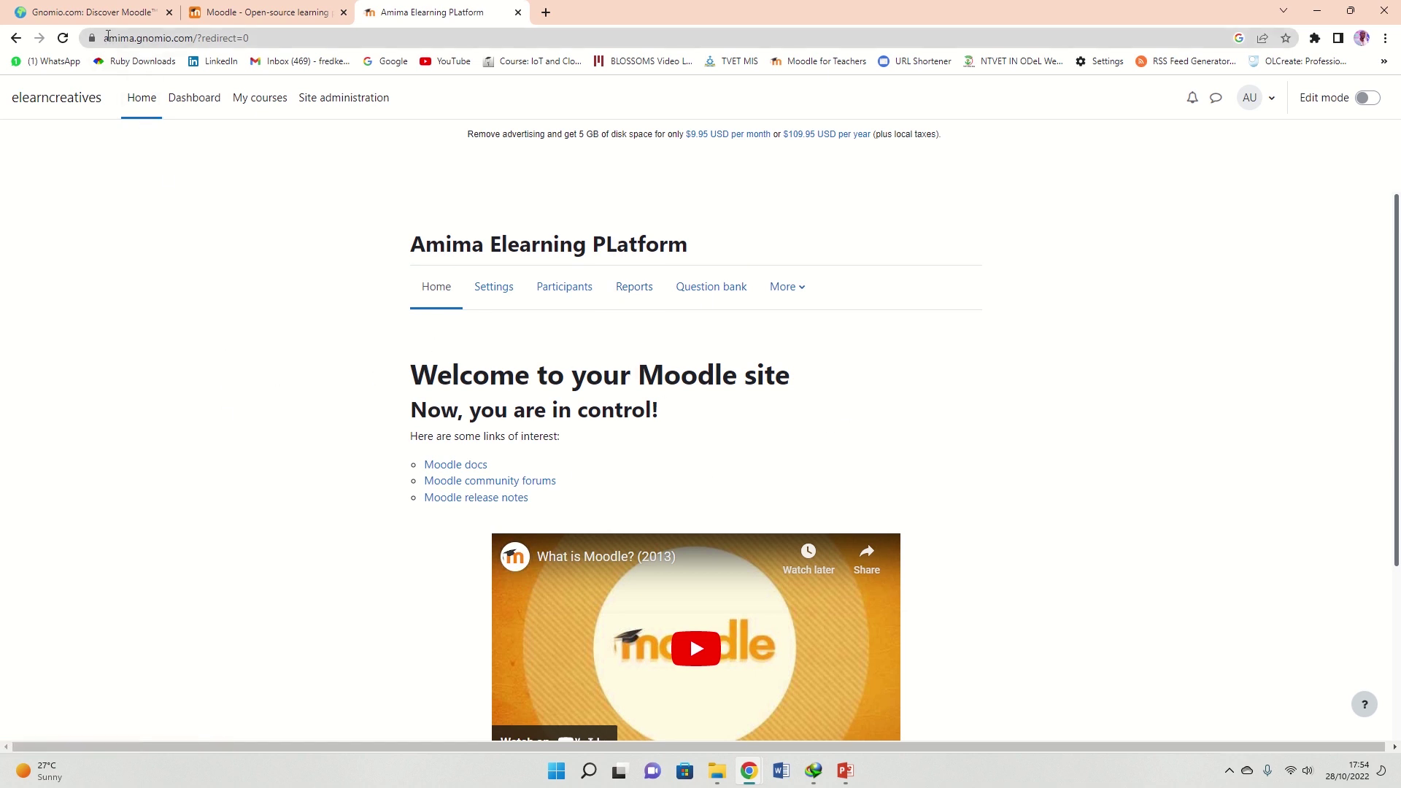
left_click_drag(105, 40, 233, 41)
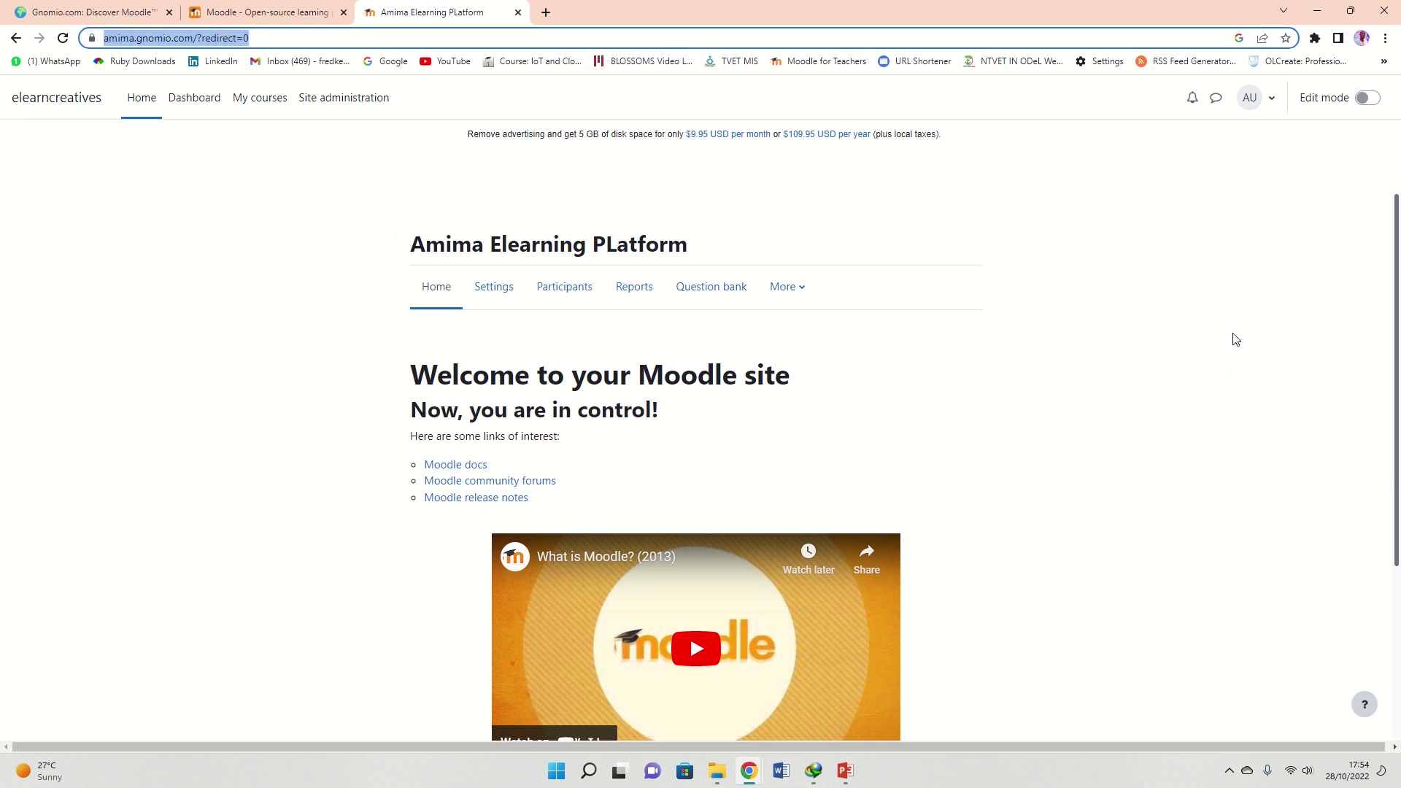
scroll(966, 447, "down", 2)
scroll(628, 487, "up", 2)
scroll(626, 483, "down", 3)
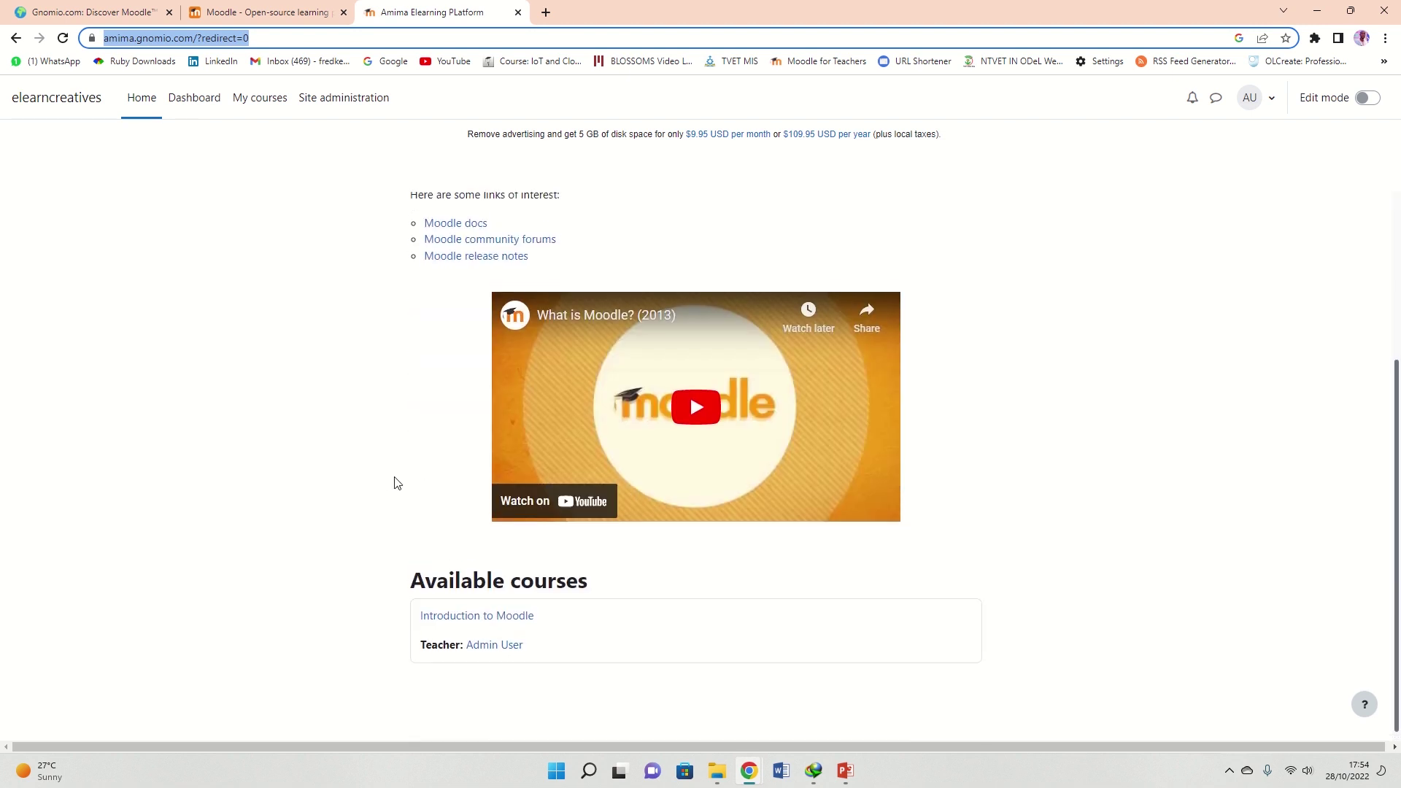